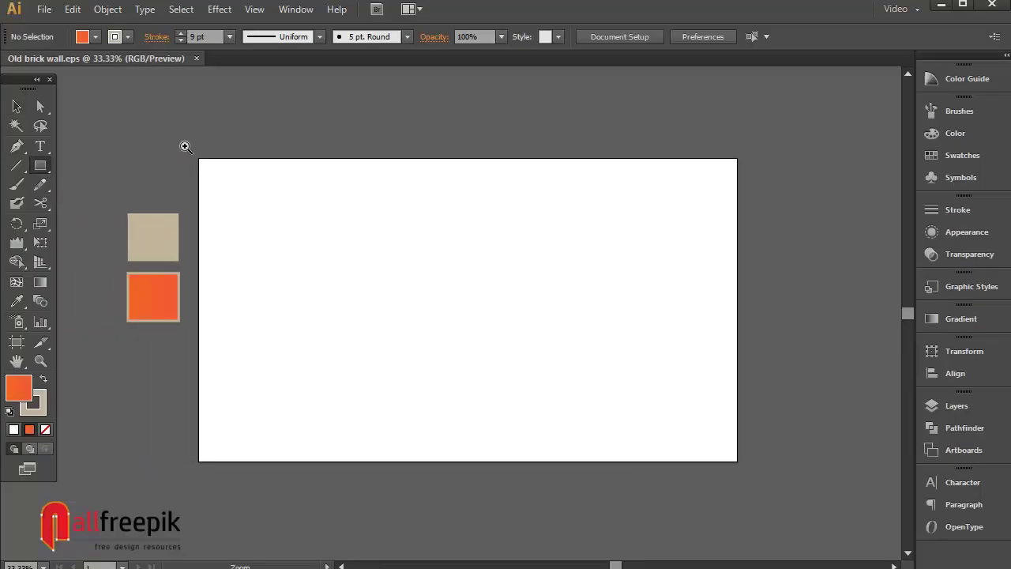
Draw the brick rectangle near the artboard's top-left, with a beige 9 pt outline
{"action": "left_click_drag", "start_coordinate": [158, 135], "coordinate": [365, 272]}
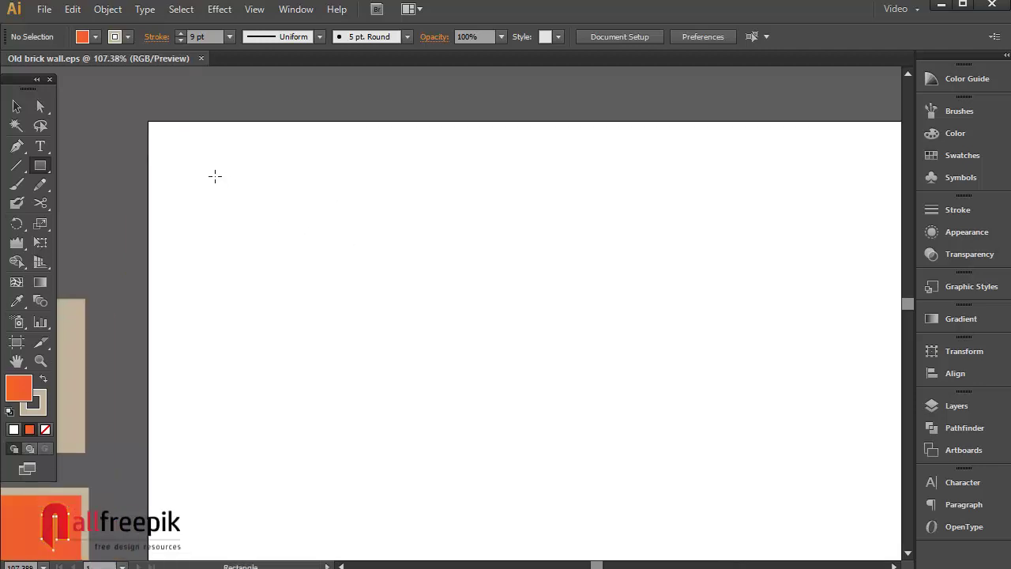
{"action": "left_click_drag", "start_coordinate": [214, 176], "coordinate": [354, 235]}
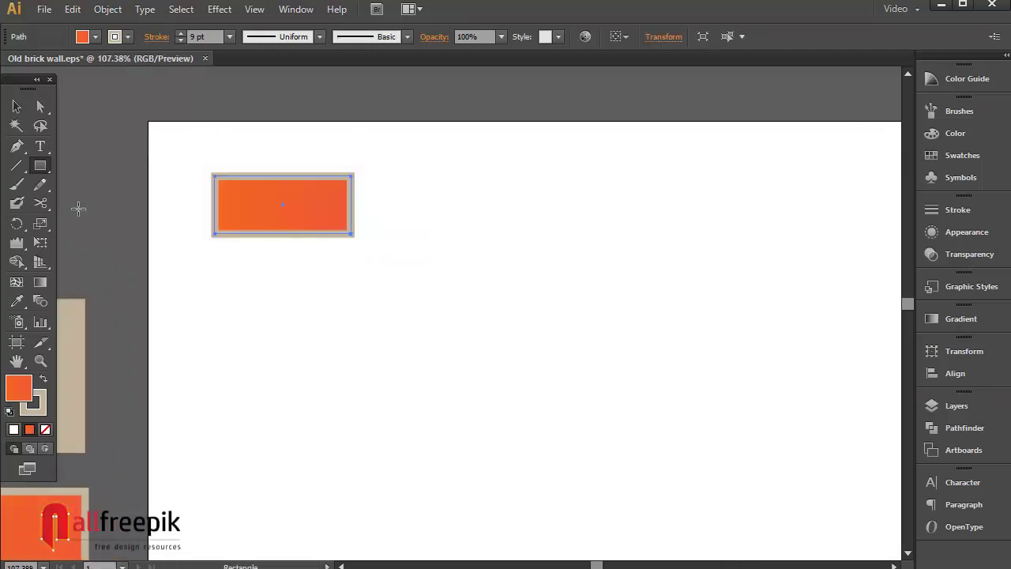
{"action": "left_click", "coordinate": [16, 106]}
{"action": "left_click", "coordinate": [377, 226]}
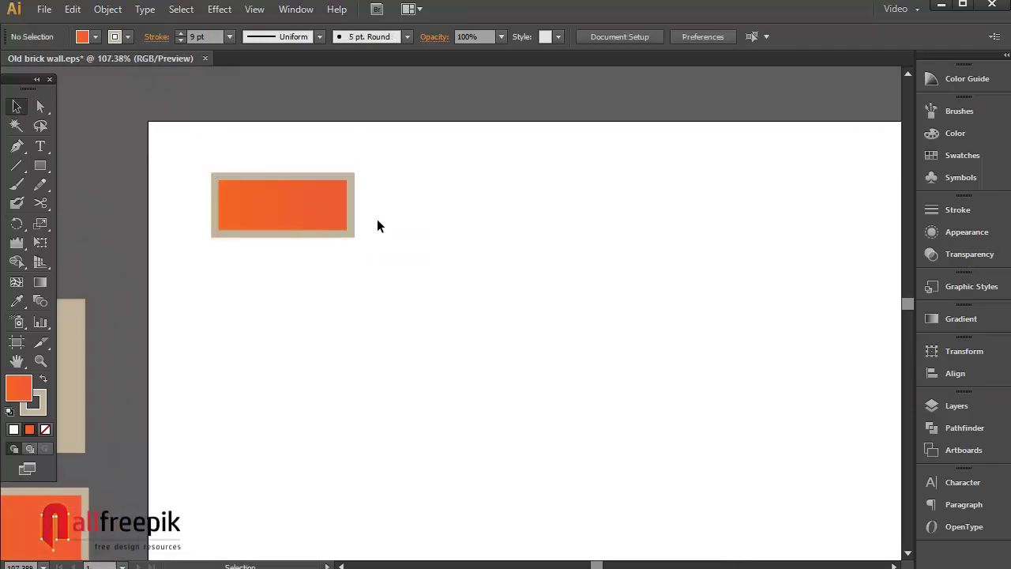
{"action": "left_click", "coordinate": [293, 209]}
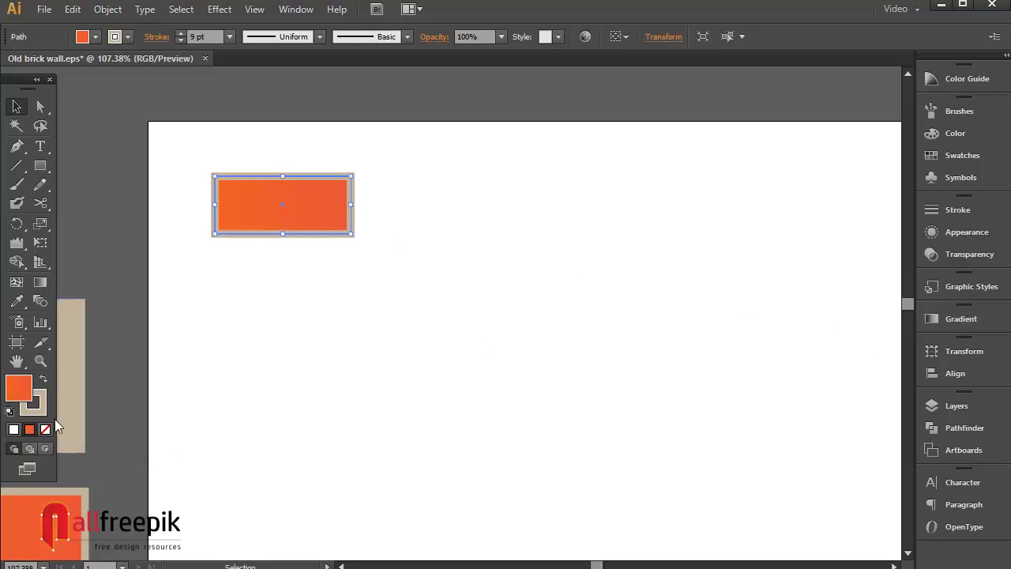
{"action": "left_click", "coordinate": [40, 404]}
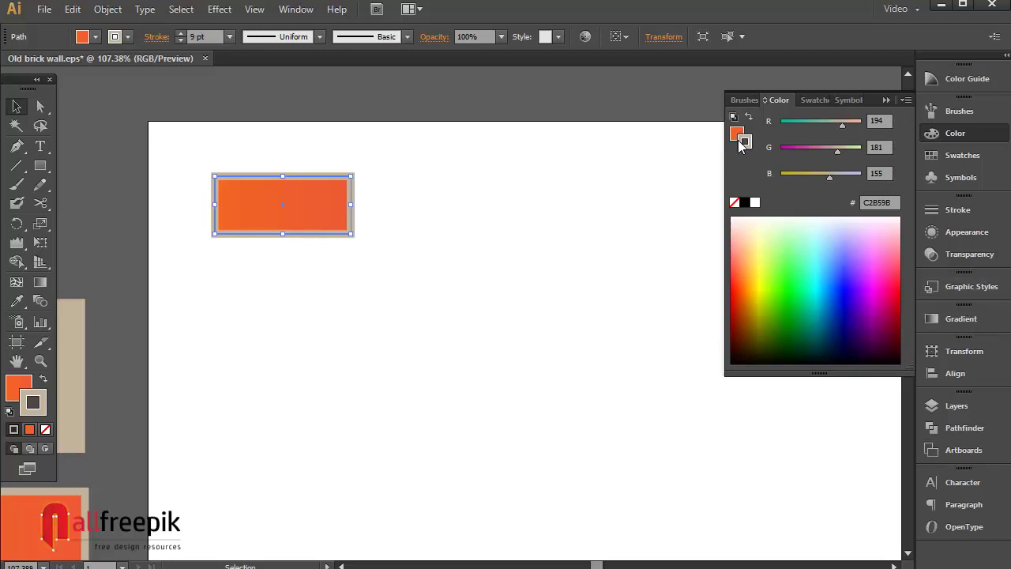
Fill the brick with a linear gradient from F26522 to EF5936
{"action": "key", "text": "x"}
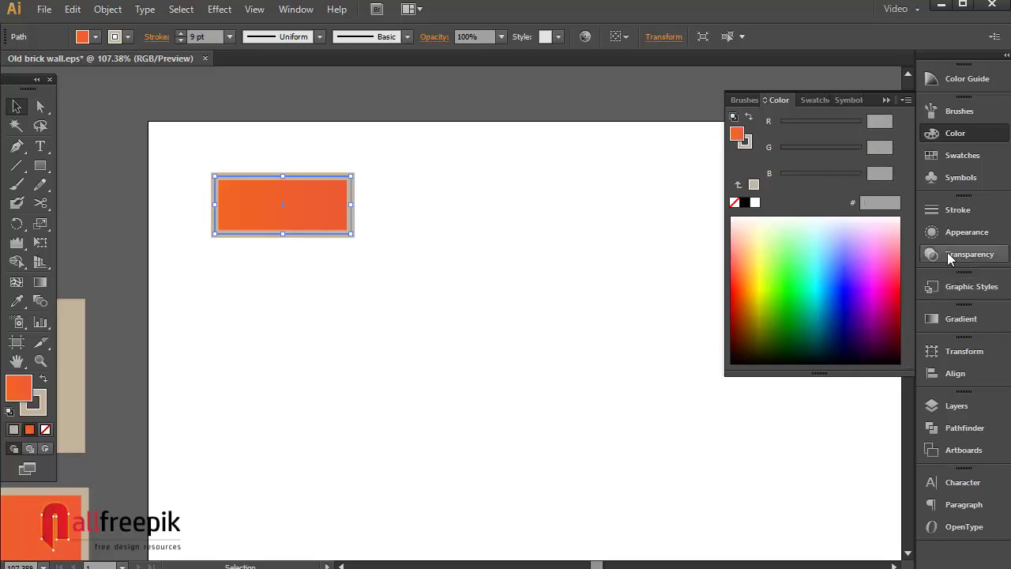
{"action": "left_click", "coordinate": [957, 318]}
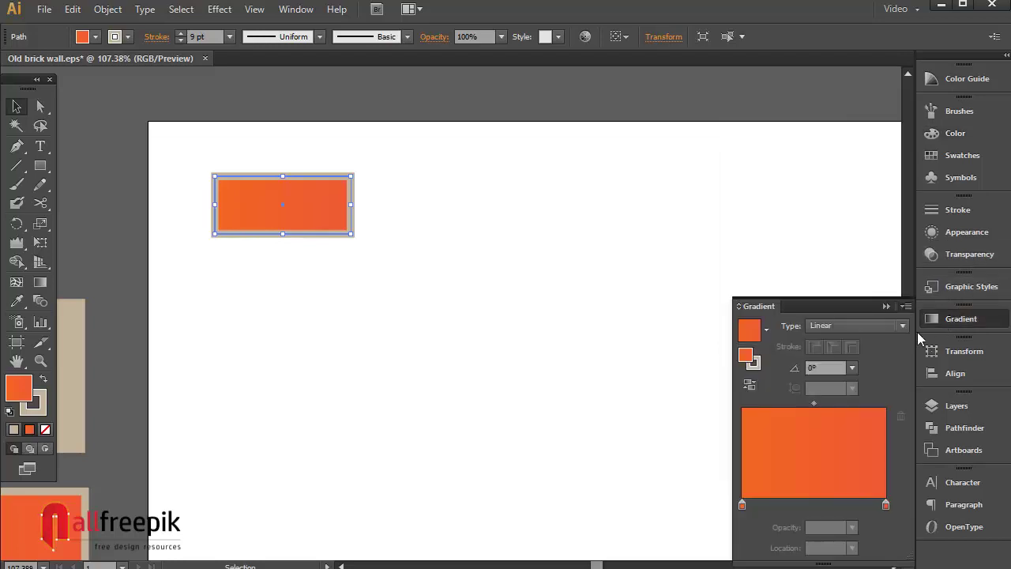
{"action": "double_click", "coordinate": [743, 507]}
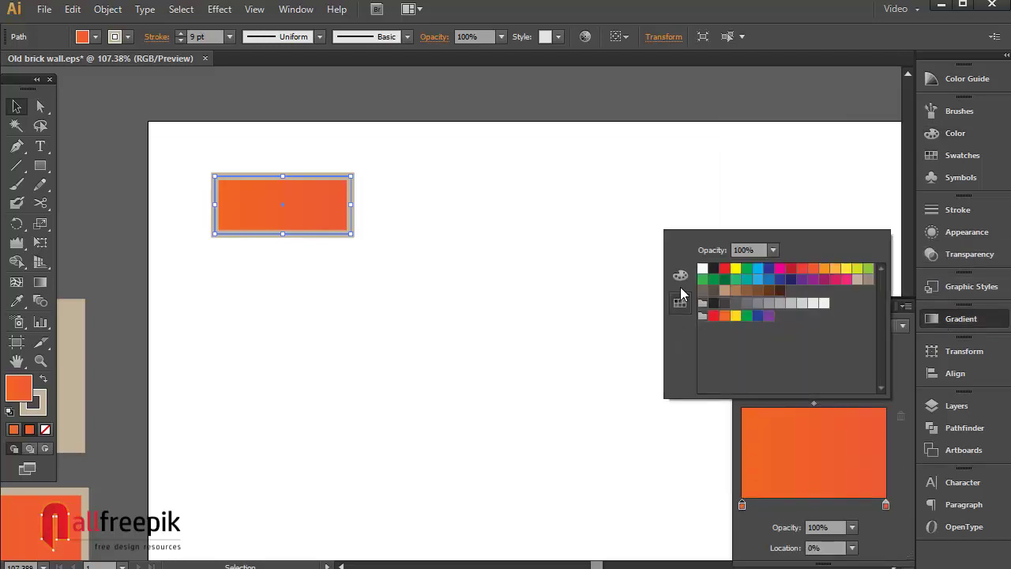
{"action": "left_click", "coordinate": [680, 275]}
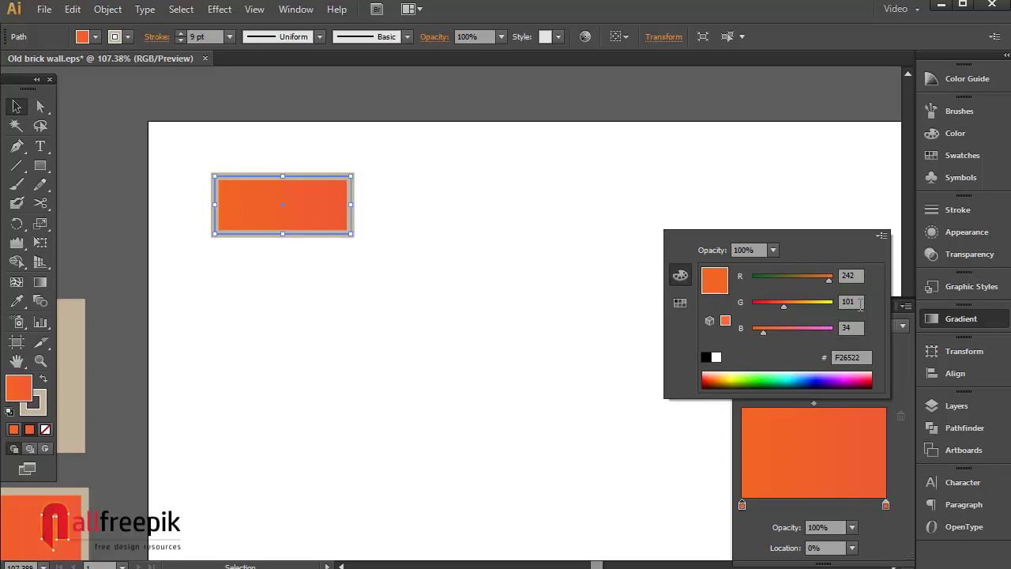
{"action": "left_click", "coordinate": [897, 395]}
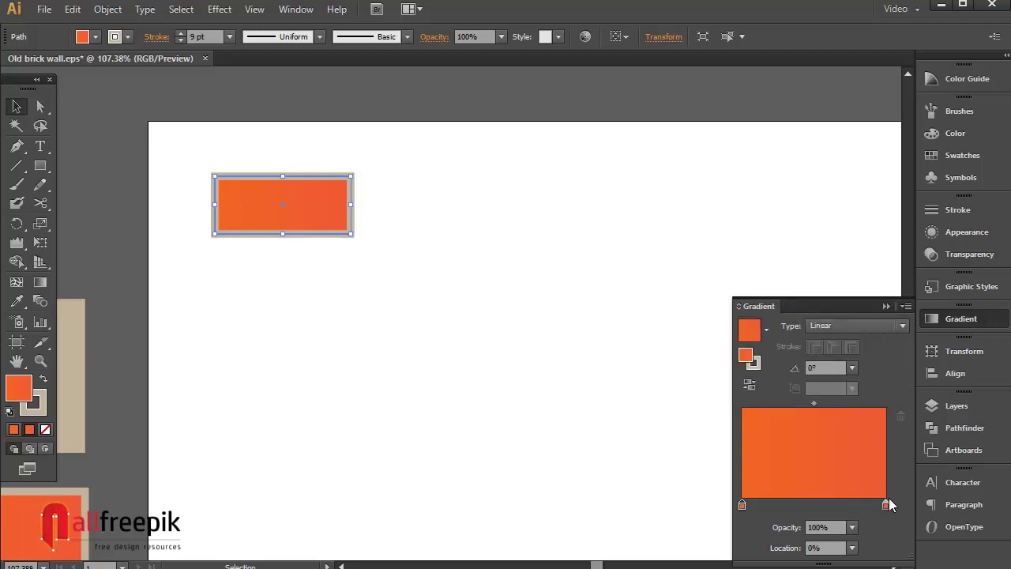
{"action": "double_click", "coordinate": [886, 506]}
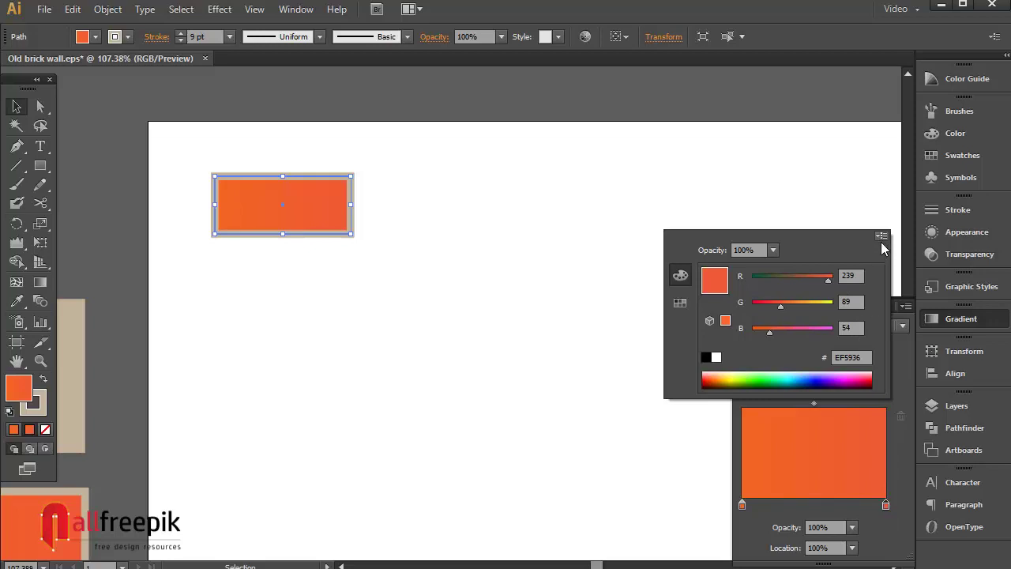
{"action": "left_click", "coordinate": [905, 369]}
{"action": "left_click", "coordinate": [977, 324]}
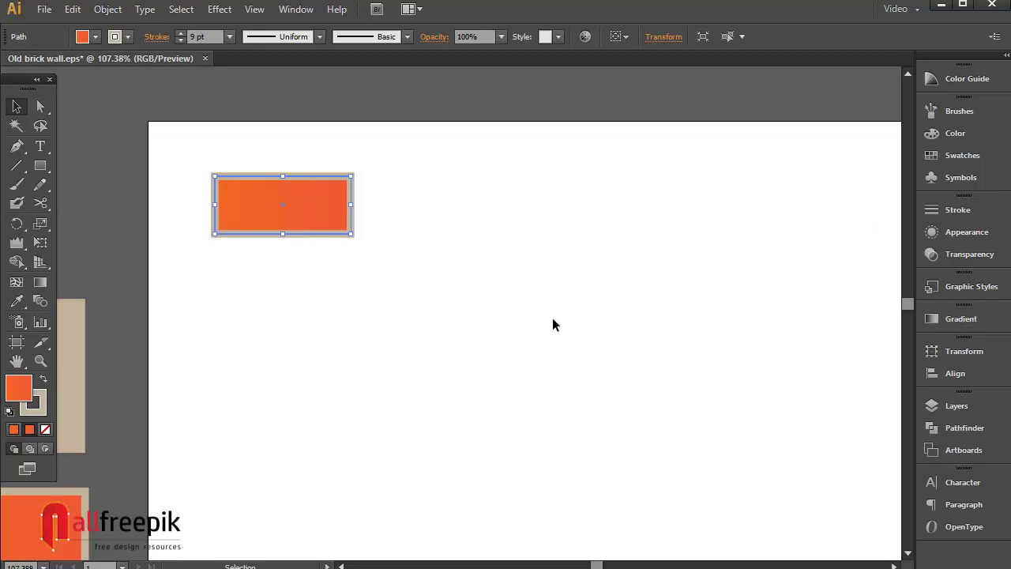
{"action": "left_click", "coordinate": [330, 262]}
{"action": "left_click", "coordinate": [313, 224]}
Copy the brick and paste a copy in front of it
{"action": "left_click", "coordinate": [485, 263]}
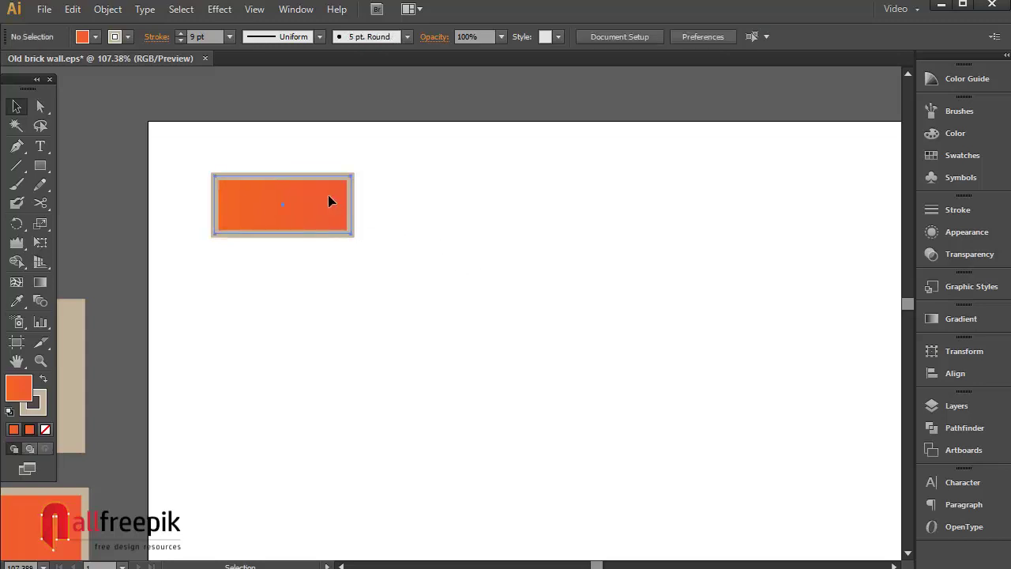
{"action": "left_click", "coordinate": [328, 198]}
{"action": "left_click", "coordinate": [95, 40]}
{"action": "left_click", "coordinate": [72, 9]}
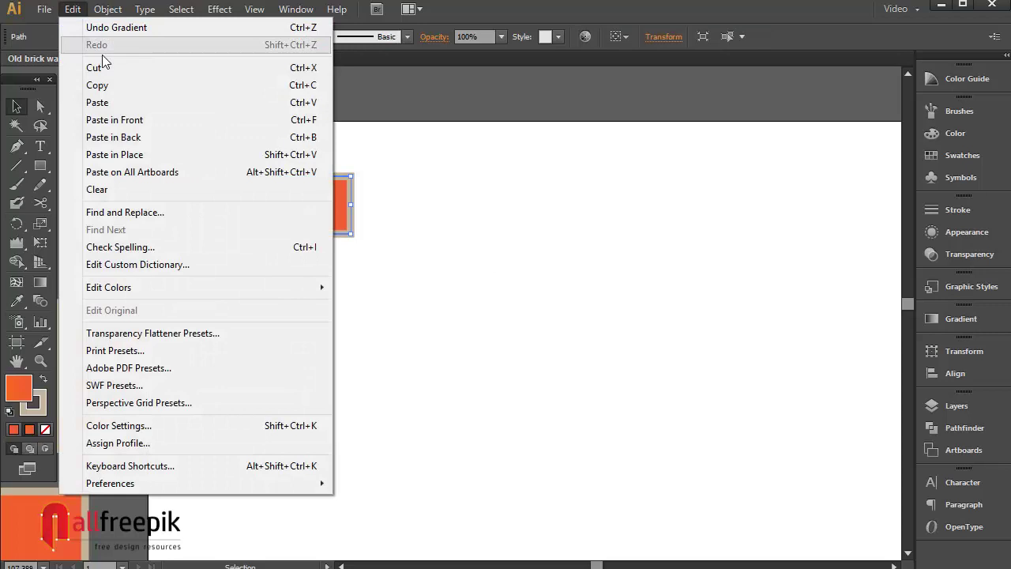
{"action": "left_click", "coordinate": [102, 85]}
{"action": "left_click", "coordinate": [72, 8]}
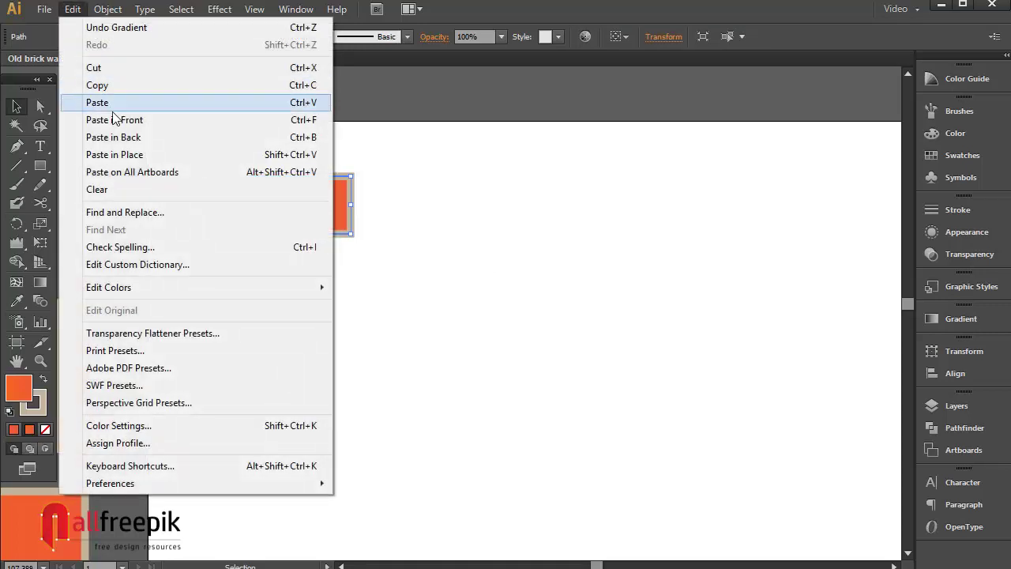
{"action": "left_click", "coordinate": [130, 125]}
Move the copy right and repeat with Ctrl+D to build a row of about eleven bricks
{"action": "left_click_drag", "start_coordinate": [289, 206], "coordinate": [510, 206]}
{"action": "key", "text": "ctrl+1"}
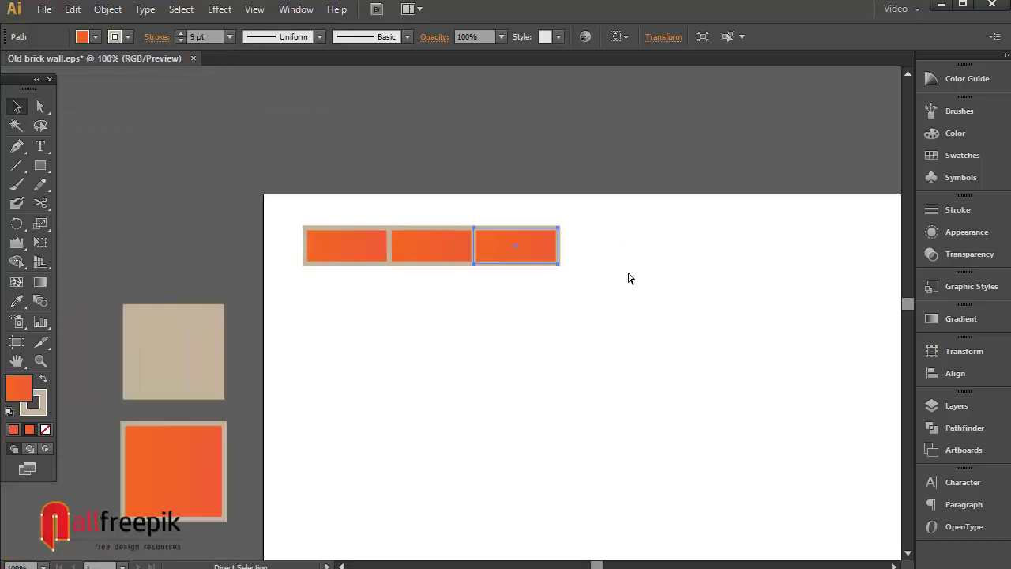
{"action": "key", "text": "ctrl+minus"}
{"action": "key", "text": "ctrl+d"}
{"action": "key", "text": "ctrl+d"}
{"action": "key", "text": "ctrl+d"}
{"action": "key", "text": "ctrl+d"}
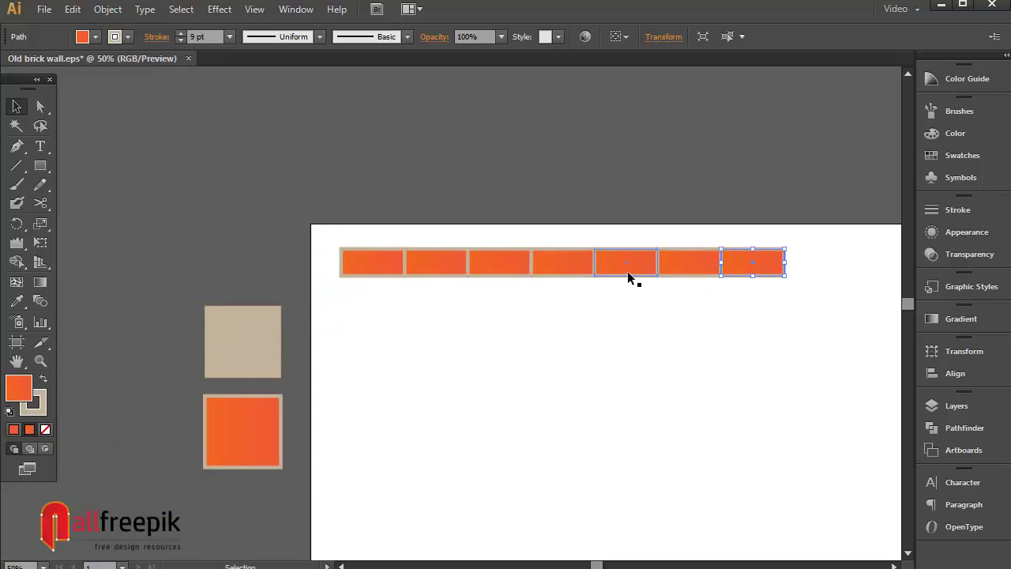
{"action": "left_click_drag", "start_coordinate": [723, 324], "coordinate": [537, 327]}
{"action": "key", "text": "ctrl+minus"}
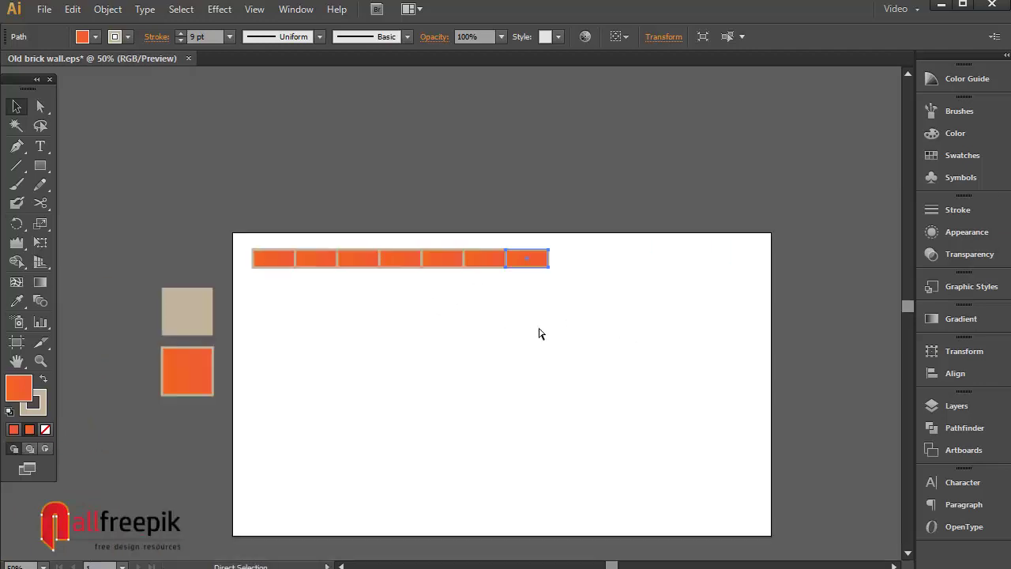
{"action": "key", "text": "ctrl+minus"}
{"action": "key", "text": "ctrl+d"}
{"action": "key", "text": "ctrl+d"}
{"action": "key", "text": "ctrl+d"}
{"action": "key", "text": "ctrl+d"}
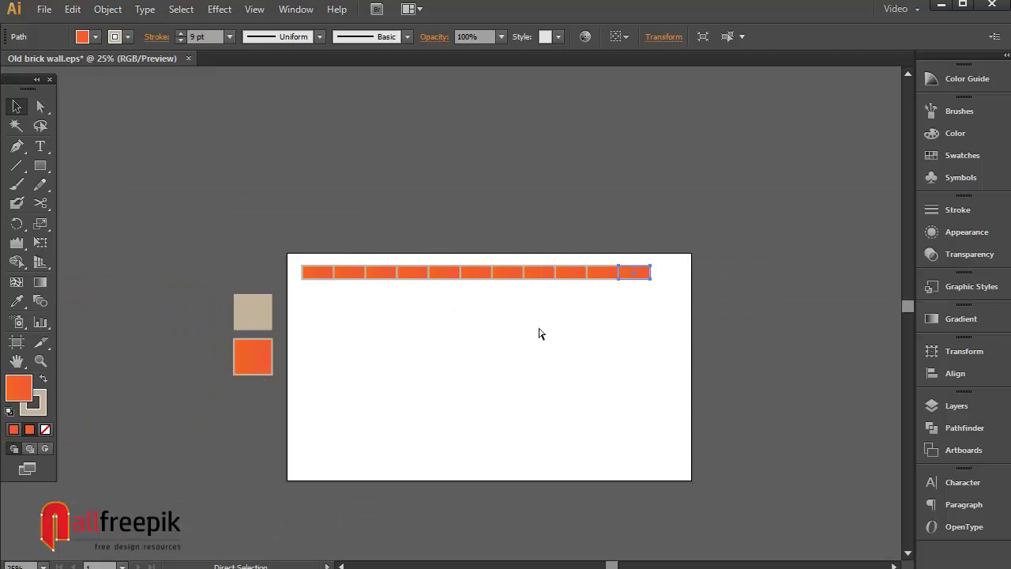
{"action": "key", "text": "ctrl+d"}
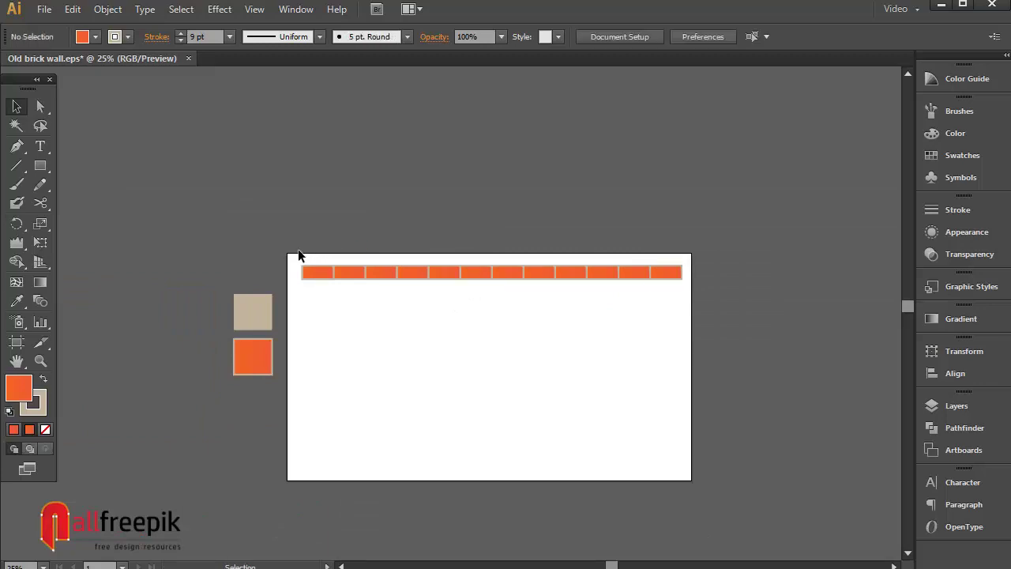
Place a half-offset copy of the brick row directly below it
{"action": "left_click_drag", "start_coordinate": [298, 249], "coordinate": [700, 309]}
{"action": "key", "text": "z"}
{"action": "left_click_drag", "start_coordinate": [280, 236], "coordinate": [416, 327]}
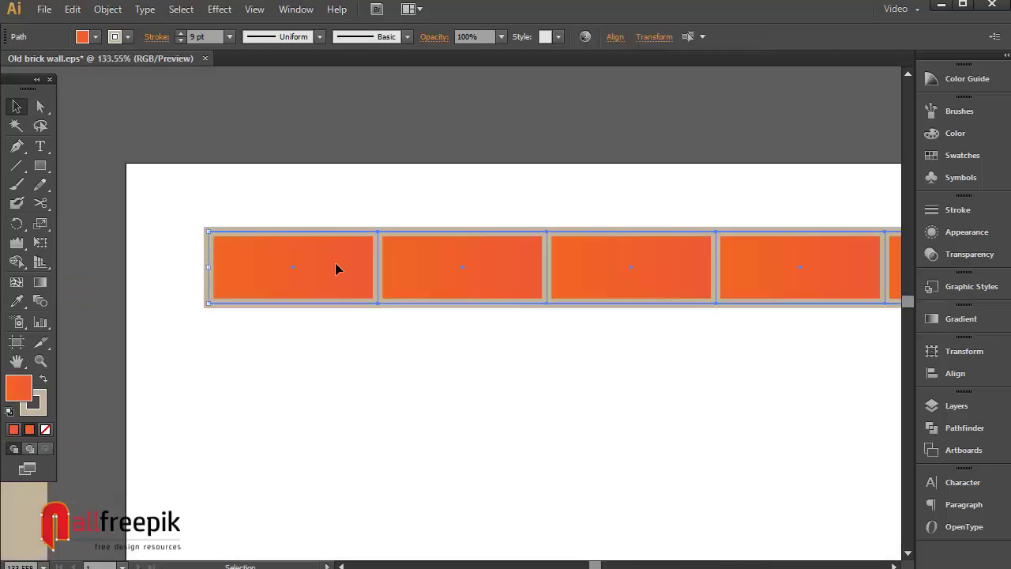
{"action": "left_click_drag", "start_coordinate": [333, 253], "coordinate": [396, 330]}
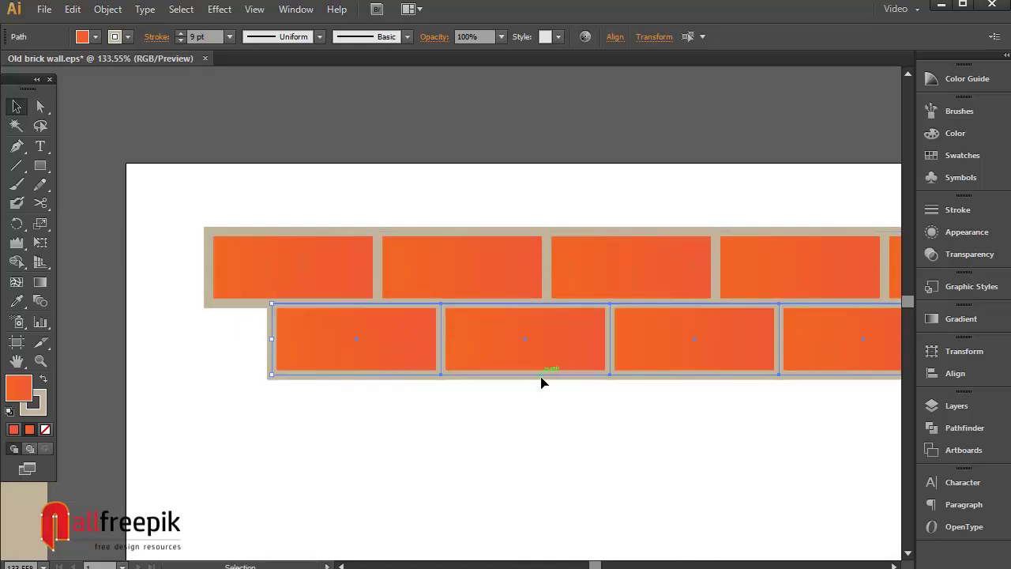
{"action": "left_click", "coordinate": [522, 471]}
{"action": "key", "text": "ctrl+minus"}
{"action": "key", "text": "ctrl+minus"}
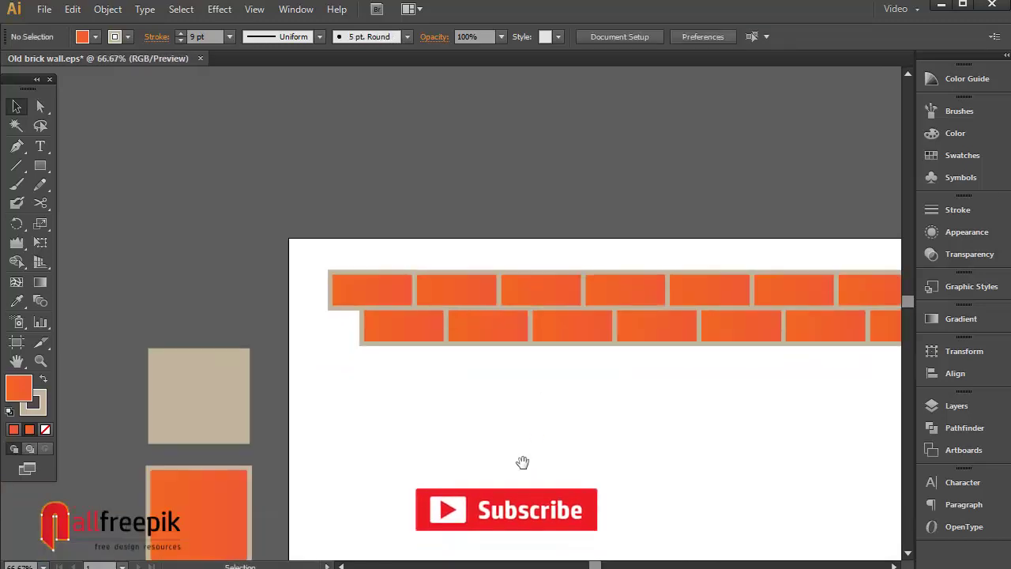
{"action": "left_click_drag", "start_coordinate": [795, 386], "coordinate": [569, 316]}
{"action": "left_click", "coordinate": [436, 246], "text": "ctrl+alt"}
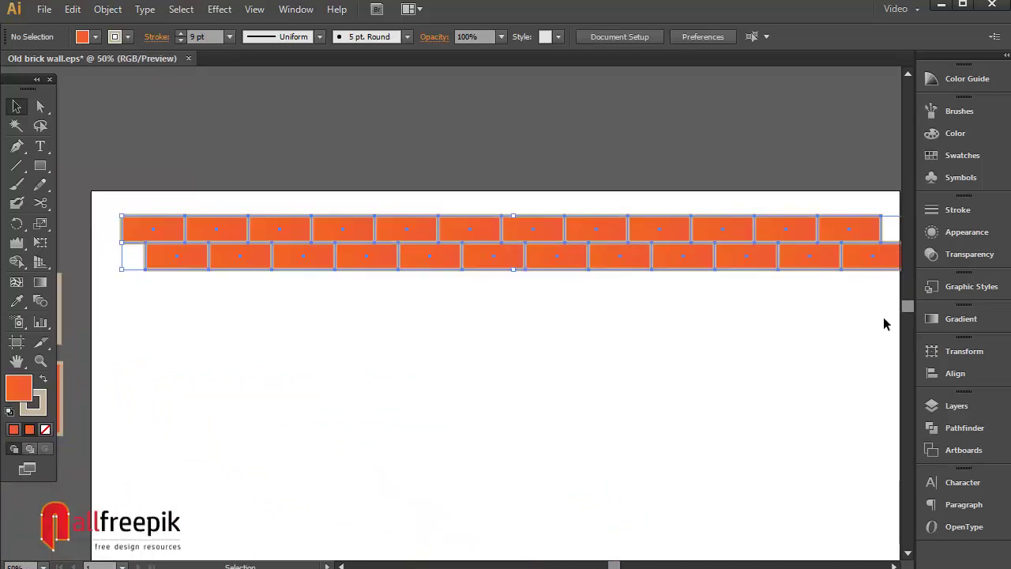
Copy the two staggered rows downward, repeating with Ctrl+D to fill the artboard
{"action": "key", "text": "ctrl+a"}
{"action": "scroll", "coordinate": [695, 309], "scroll_direction": "down", "scroll_amount": 1}
{"action": "left_click_drag", "start_coordinate": [427, 179], "coordinate": [434, 232]}
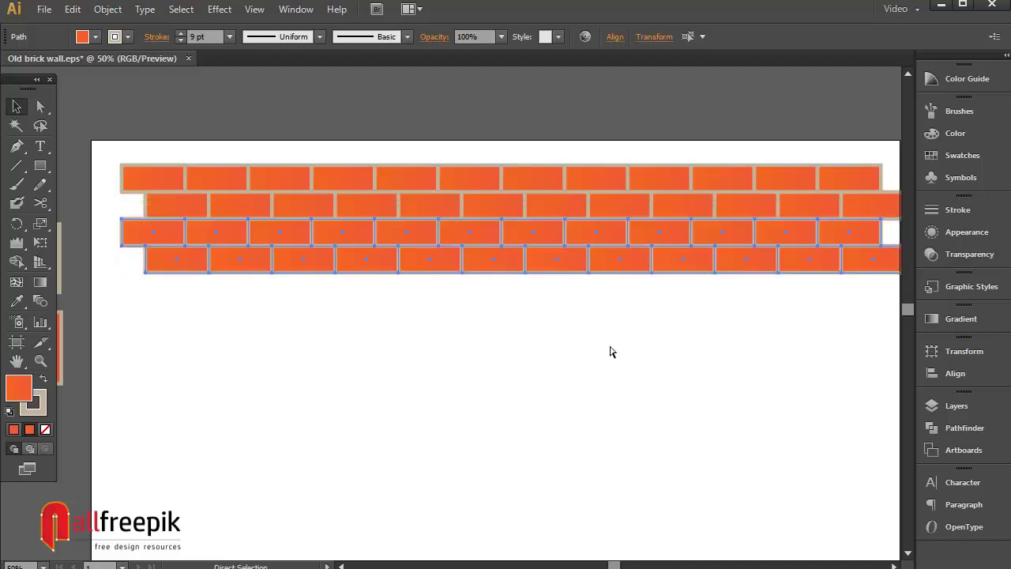
{"action": "key", "text": "ctrl+d"}
{"action": "key", "text": "ctrl+d"}
{"action": "key", "text": "ctrl+d"}
{"action": "key", "text": "ctrl+d"}
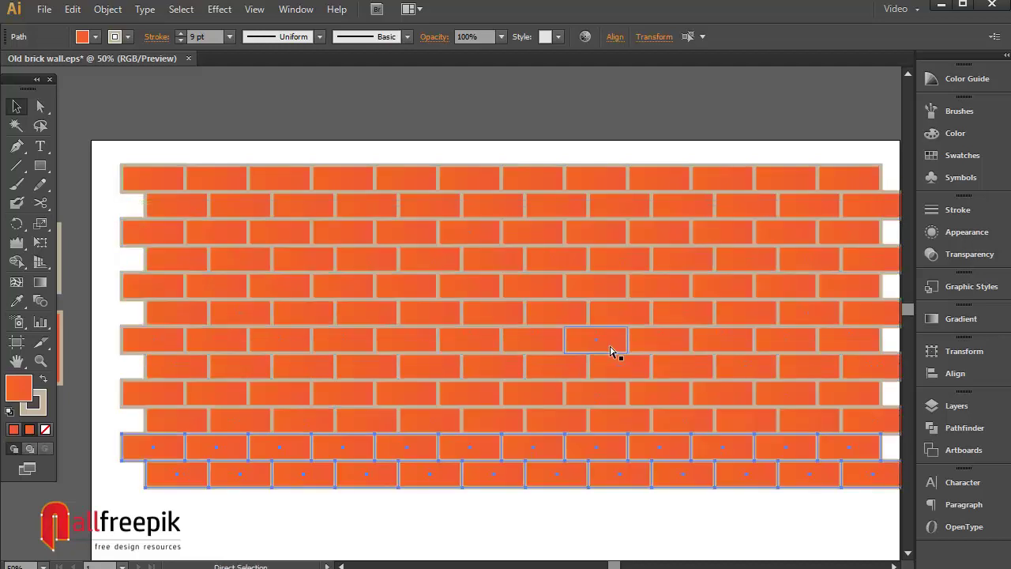
{"action": "key", "text": "ctrl+d"}
{"action": "scroll", "coordinate": [648, 368], "scroll_direction": "down", "scroll_amount": 3}
{"action": "key", "text": "ctrl+d"}
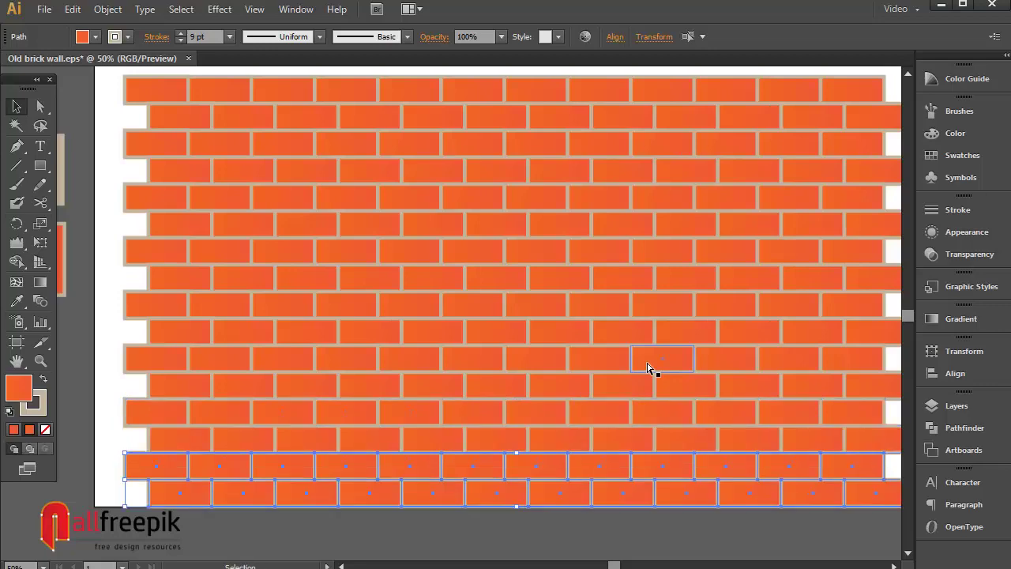
Select the whole brick wall and nudge it slightly up-left into place
{"action": "key", "text": "ctrl+minus"}
{"action": "left_click_drag", "start_coordinate": [115, 111], "coordinate": [698, 466]}
{"action": "left_click_drag", "start_coordinate": [552, 330], "coordinate": [544, 318]}
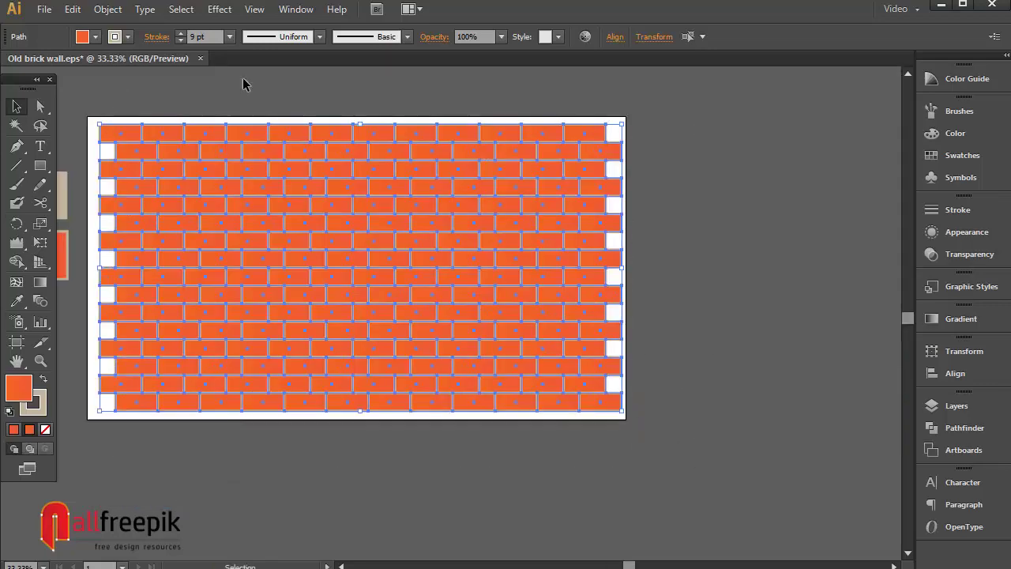
Group all the brick rows and roughen their edges with the Wrinkle tool
{"action": "left_click", "coordinate": [108, 8]}
{"action": "left_click", "coordinate": [147, 68]}
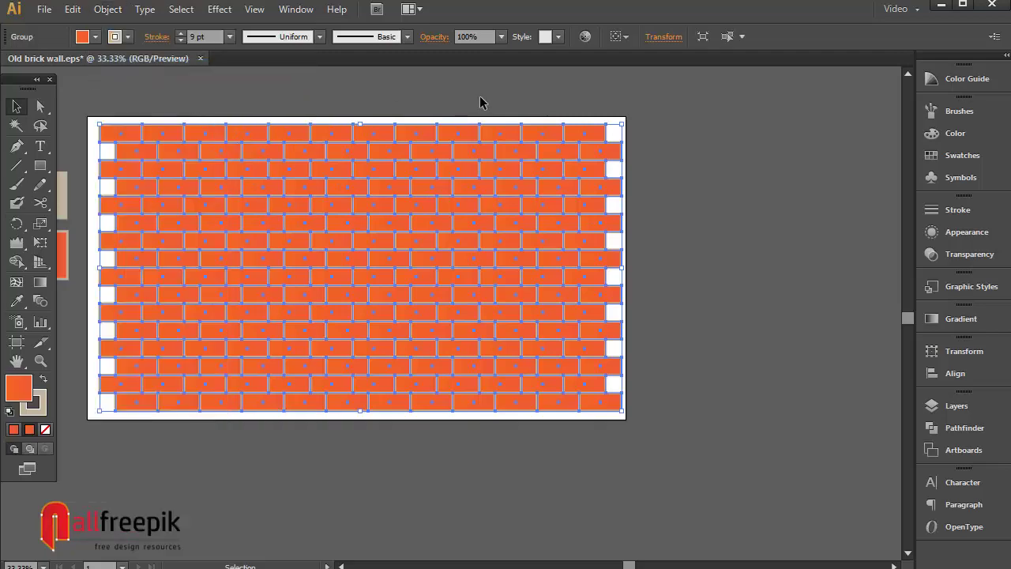
{"action": "left_click", "coordinate": [480, 102]}
{"action": "left_click", "coordinate": [442, 206]}
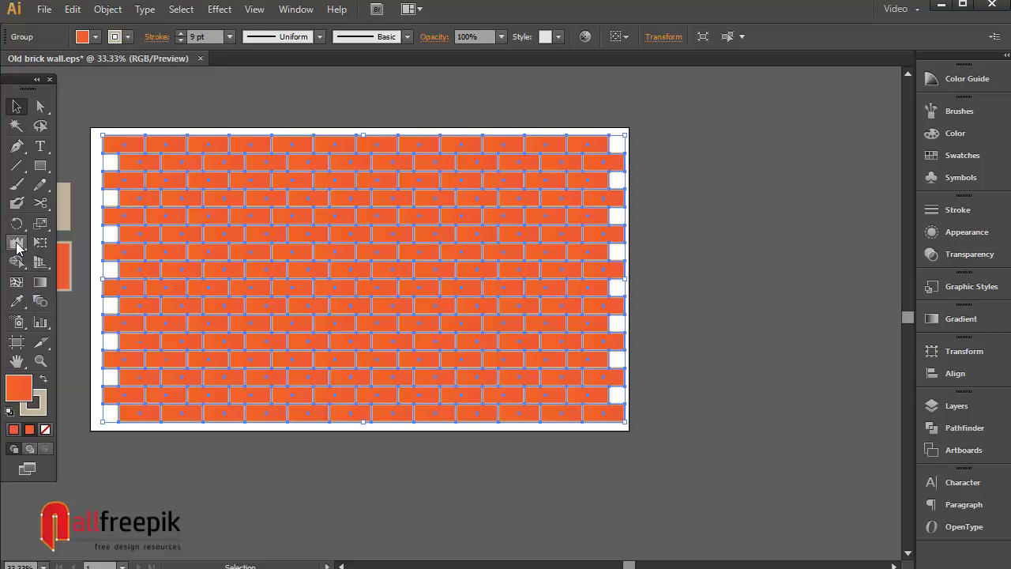
{"action": "left_click_drag", "start_coordinate": [17, 247], "coordinate": [88, 375]}
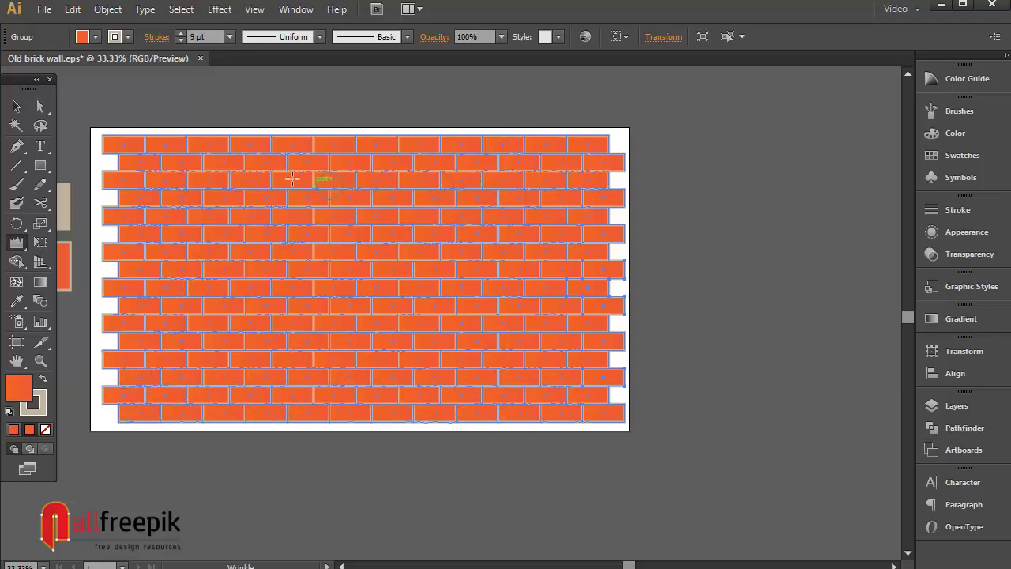
Lock the grouped brick wall with Object > Lock > Selection
{"action": "left_click", "coordinate": [16, 106]}
{"action": "left_click", "coordinate": [184, 90]}
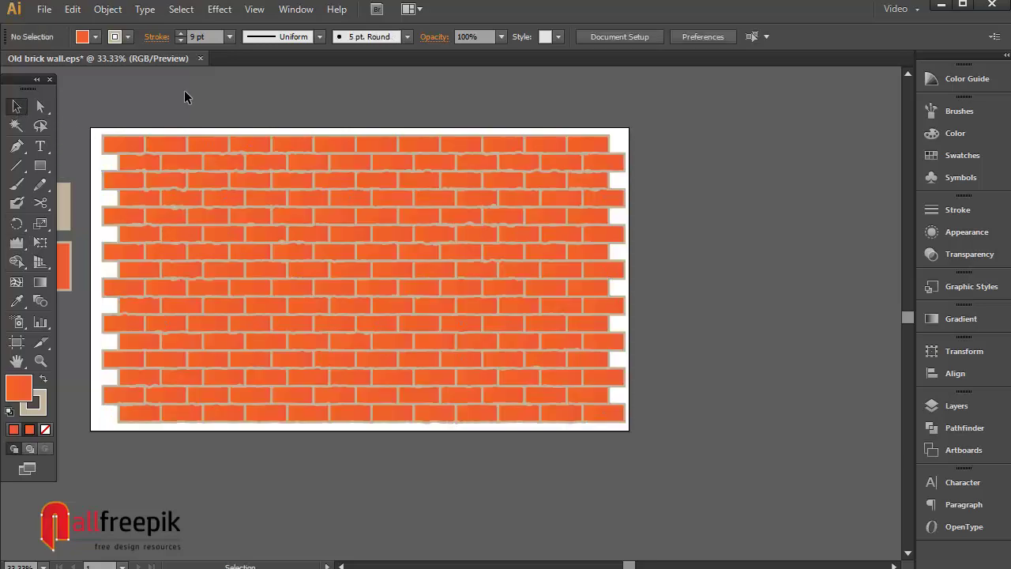
{"action": "left_click", "coordinate": [260, 185]}
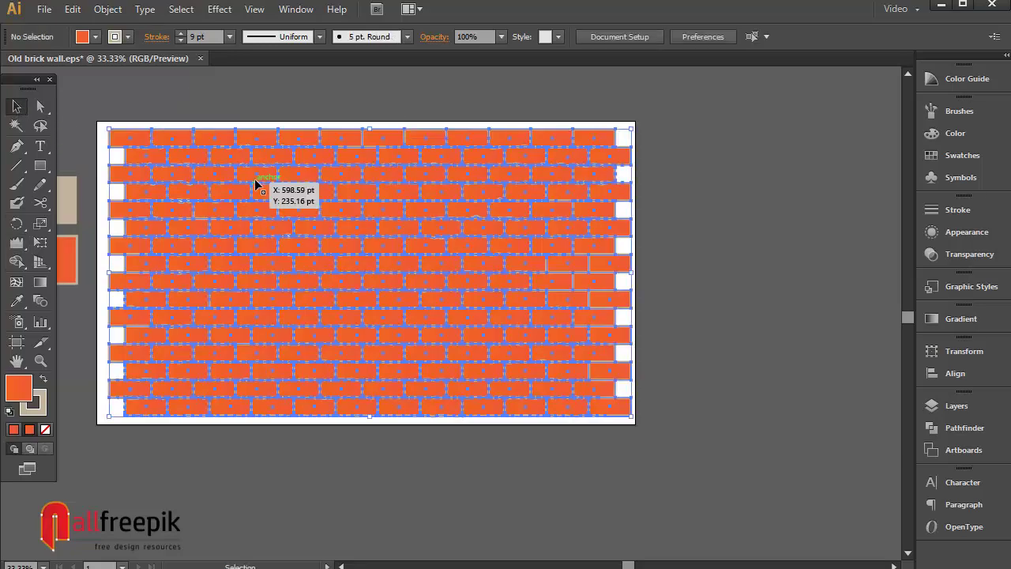
{"action": "left_click", "coordinate": [107, 9]}
{"action": "mouse_move", "coordinate": [125, 102]}
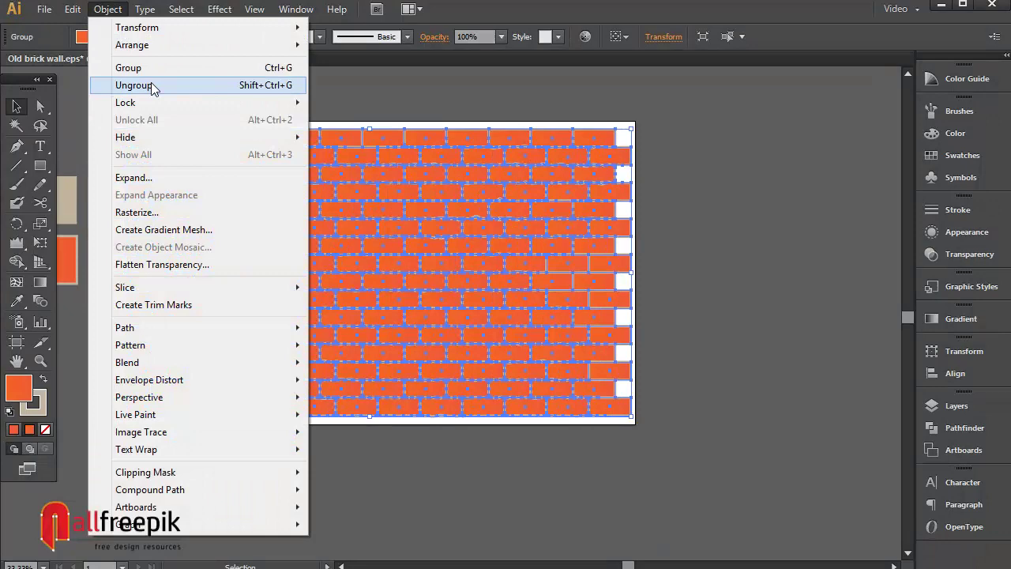
{"action": "left_click", "coordinate": [351, 104]}
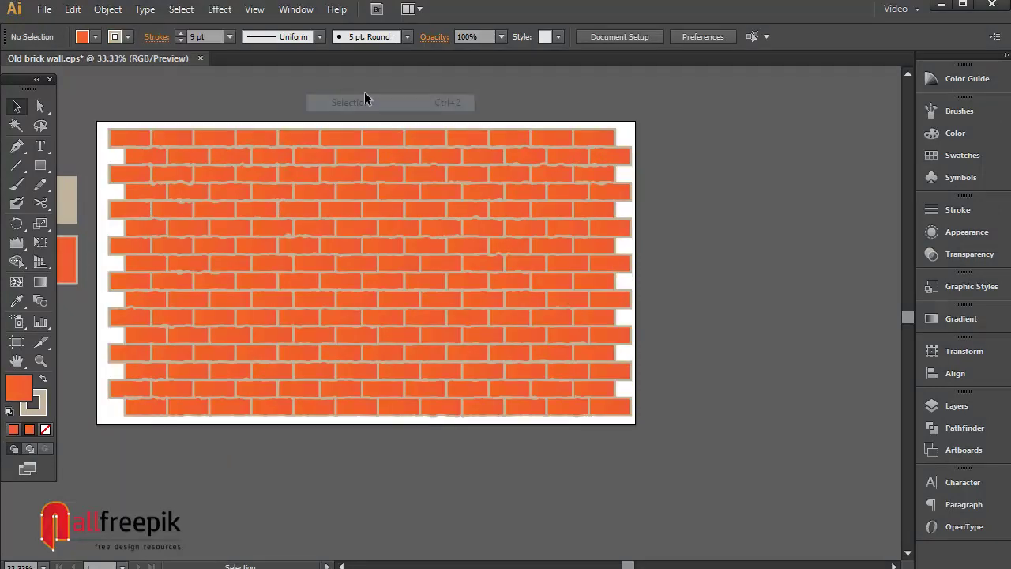
Draw a stroke-free rectangle over the inner wall, filled with the sampled beige mortar colour
{"action": "left_click", "coordinate": [39, 165]}
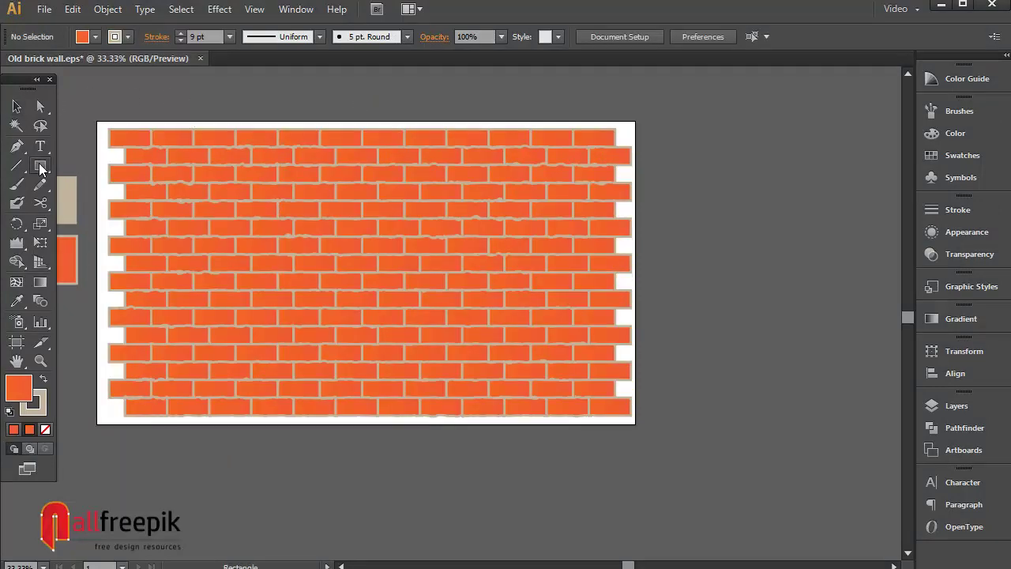
{"action": "left_click_drag", "start_coordinate": [127, 141], "coordinate": [599, 406]}
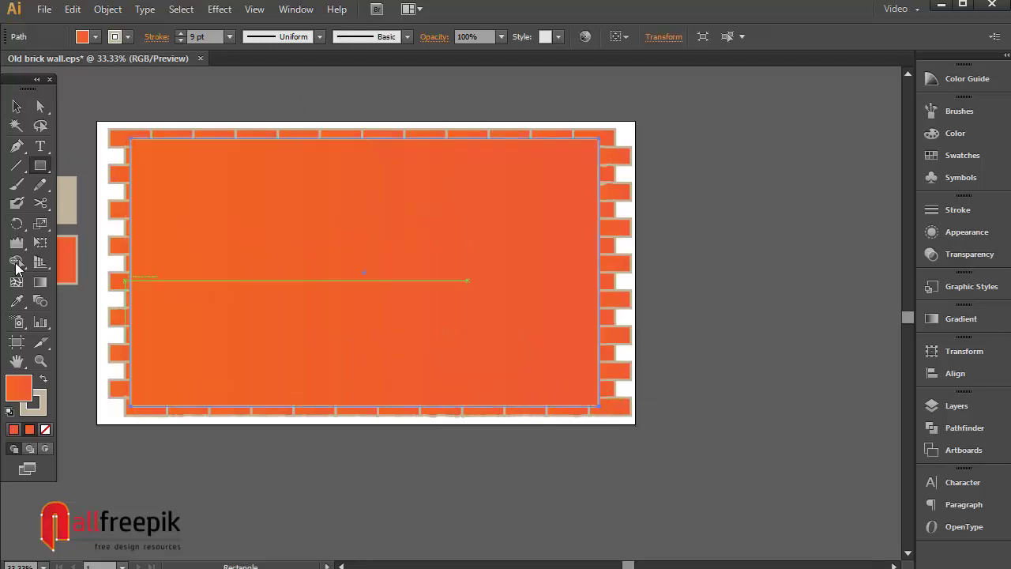
{"action": "left_click", "coordinate": [17, 301]}
{"action": "left_click", "coordinate": [66, 211]}
{"action": "key", "text": "v"}
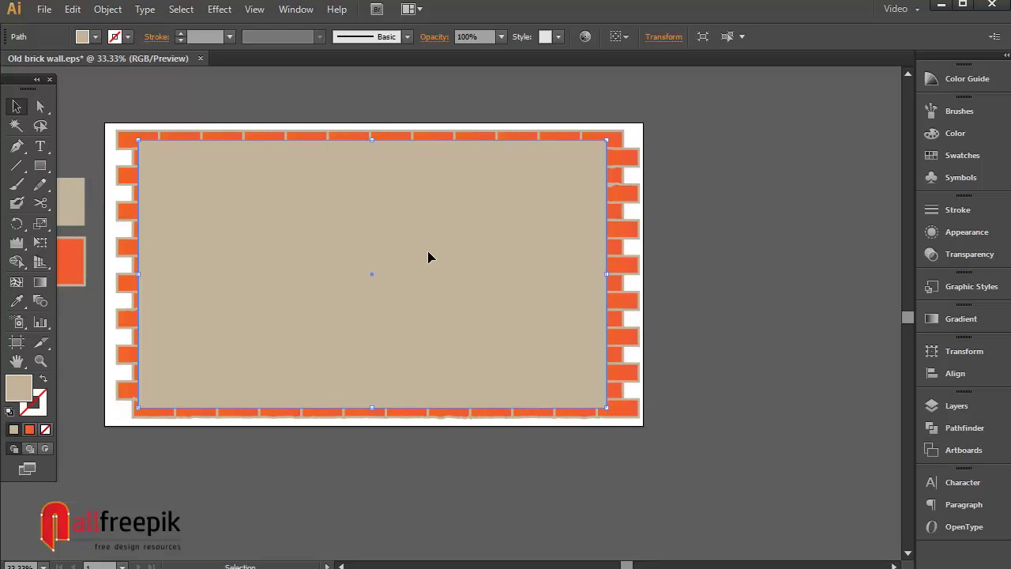
{"action": "left_click", "coordinate": [335, 104]}
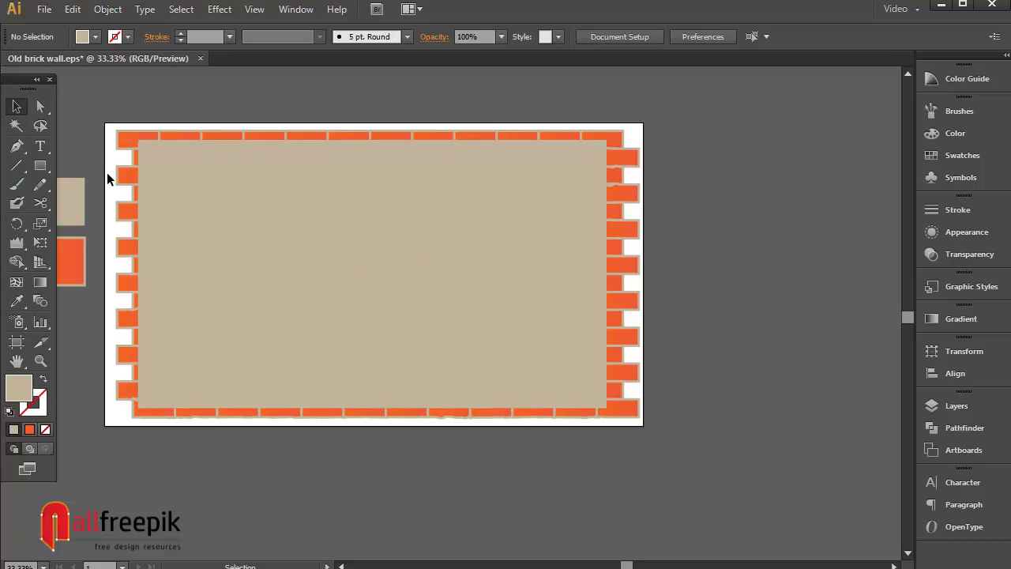
Draw a closed, narrow jagged crack outline in the panel's lower-left with the Pen tool
{"action": "left_click", "coordinate": [18, 147]}
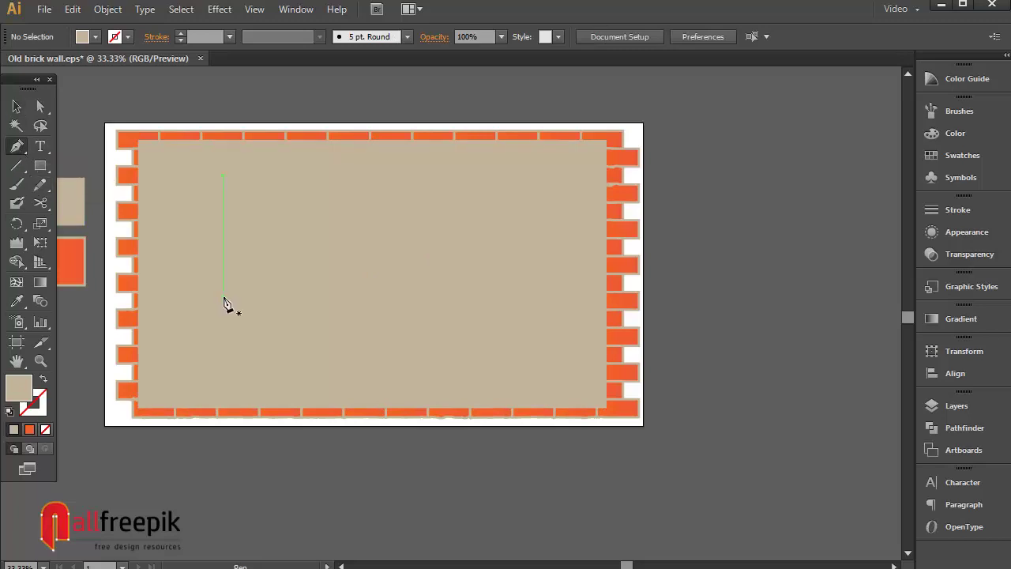
{"action": "left_click", "coordinate": [238, 411]}
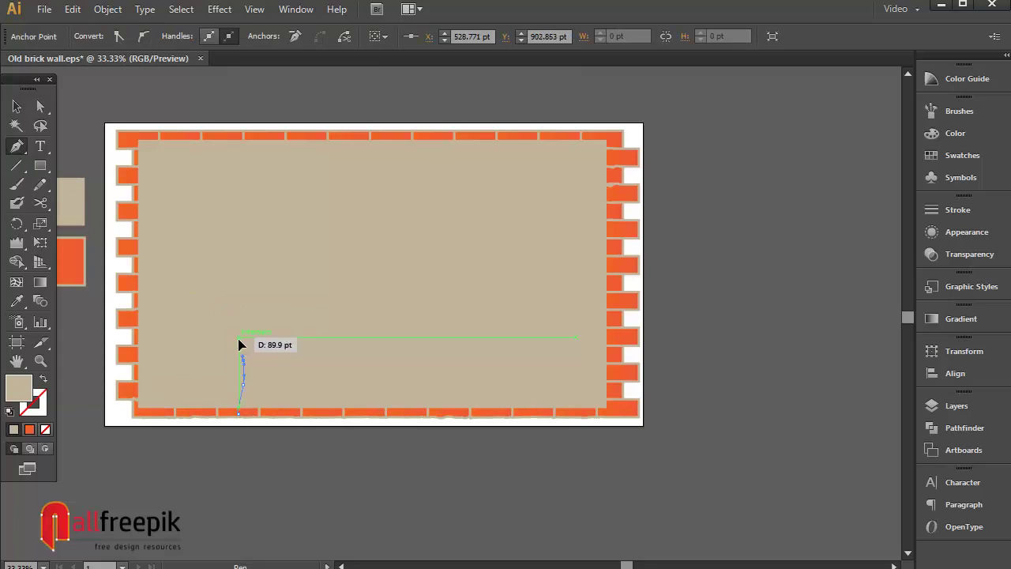
{"action": "left_click", "coordinate": [243, 384]}
{"action": "left_click", "coordinate": [243, 361]}
{"action": "left_click", "coordinate": [239, 337]}
{"action": "left_click", "coordinate": [237, 324]}
{"action": "left_click", "coordinate": [232, 300]}
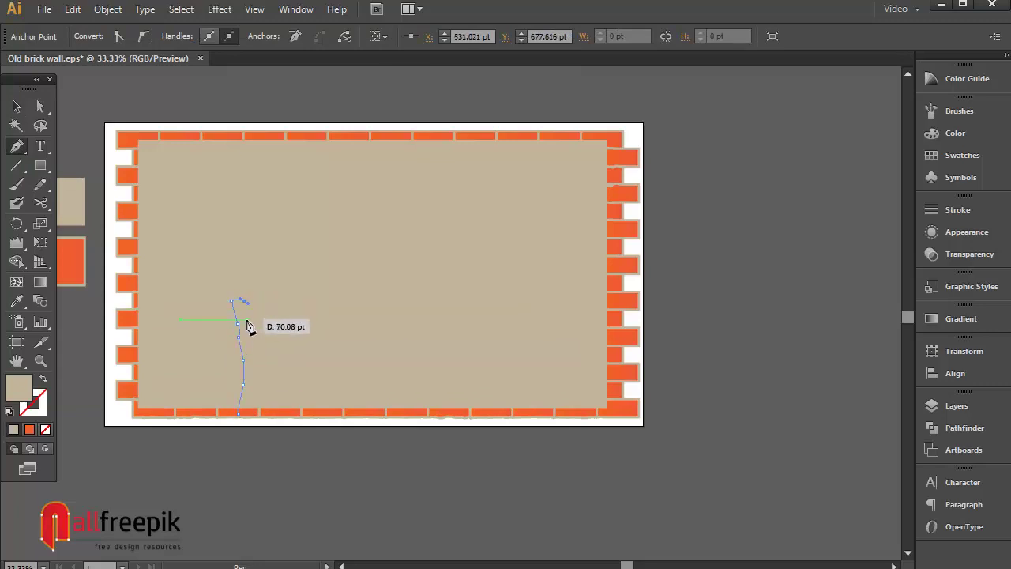
{"action": "left_click", "coordinate": [243, 318]}
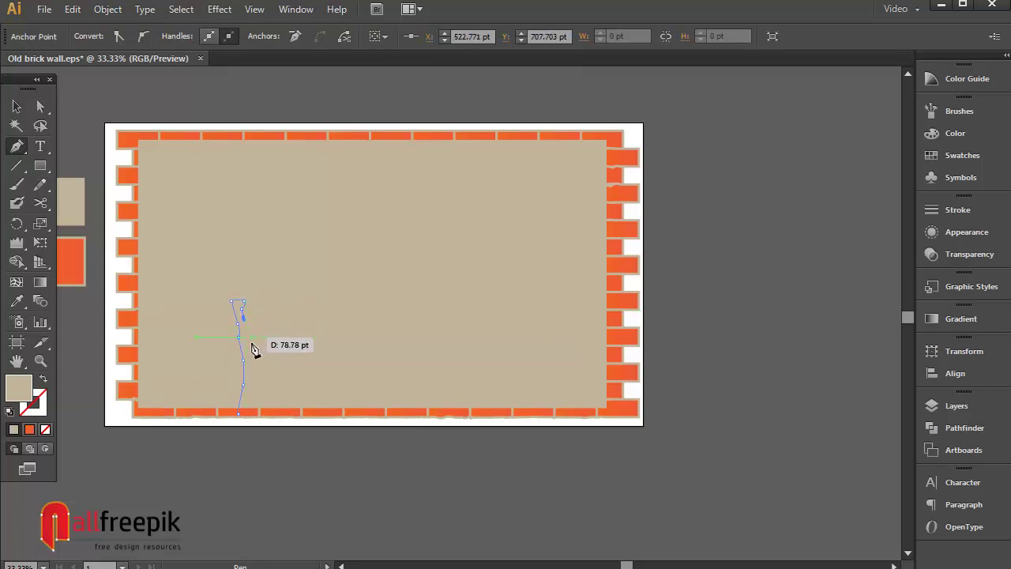
{"action": "left_click", "coordinate": [242, 350]}
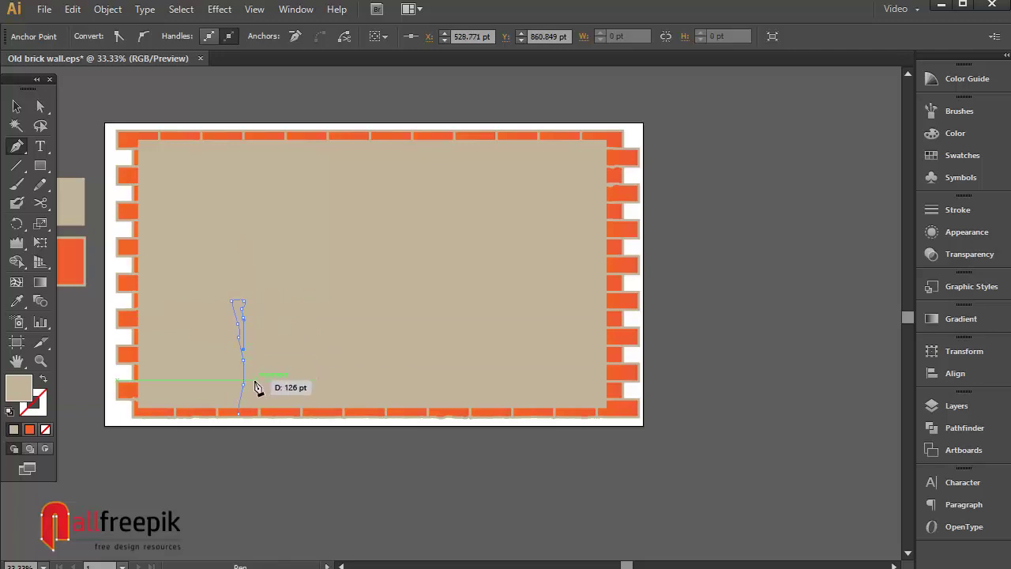
{"action": "left_click", "coordinate": [254, 379]}
{"action": "left_click", "coordinate": [251, 416]}
{"action": "left_click", "coordinate": [239, 413]}
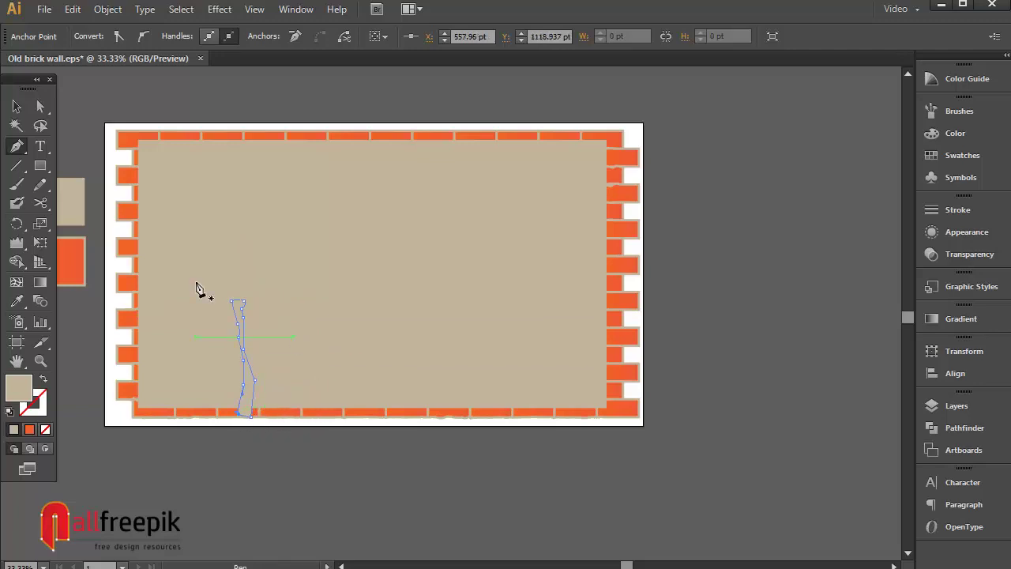
Carve the crack out of the plaster panel with the Shape Builder tool
{"action": "left_click", "coordinate": [17, 106]}
{"action": "left_click", "coordinate": [344, 297]}
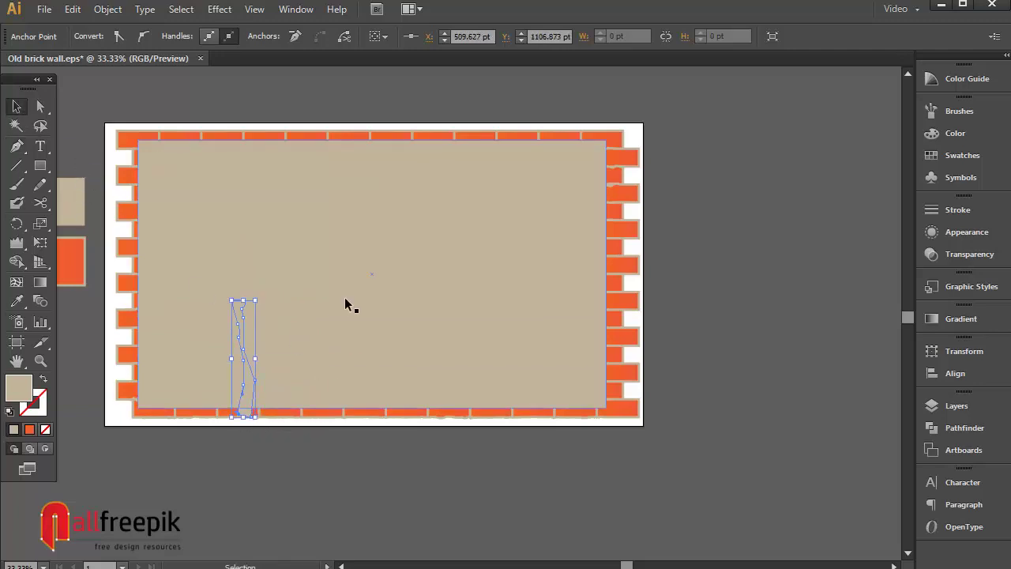
{"action": "left_click", "coordinate": [16, 261]}
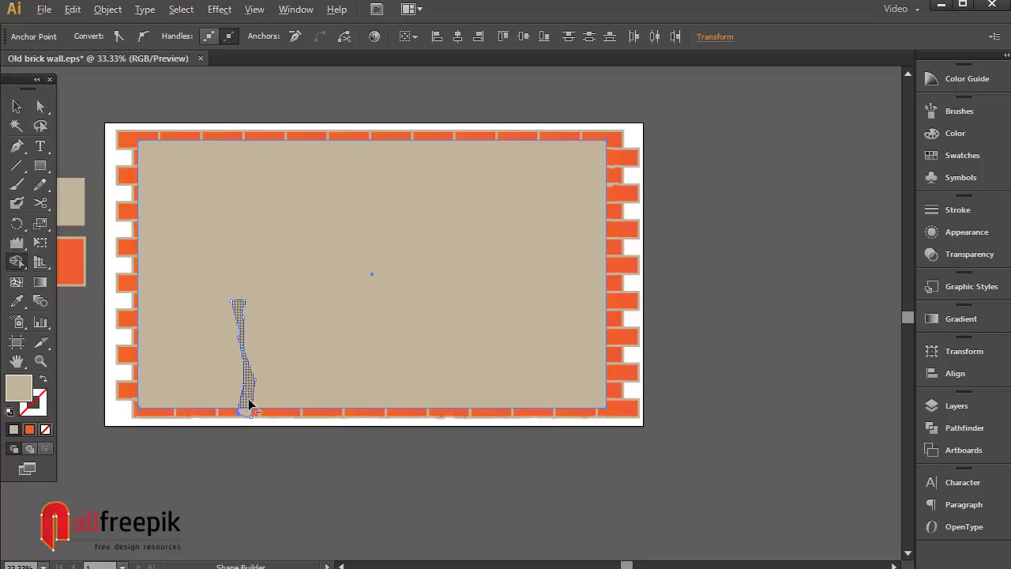
{"action": "left_click_drag", "start_coordinate": [244, 406], "coordinate": [244, 424]}
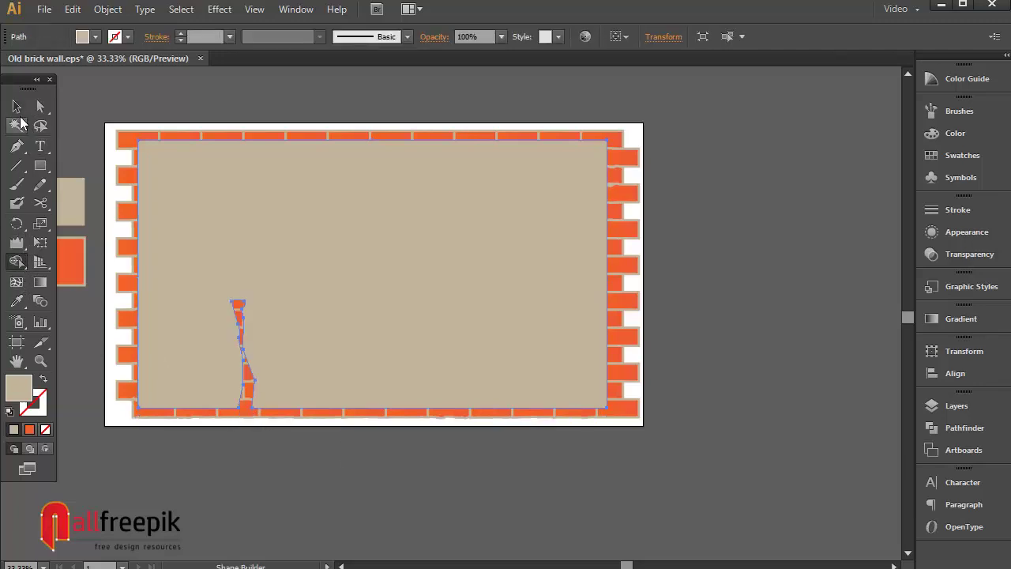
Start a second jagged crack outline across the upper panel, heading right
{"action": "left_click", "coordinate": [16, 106]}
{"action": "left_click", "coordinate": [450, 522]}
{"action": "left_click", "coordinate": [335, 252]}
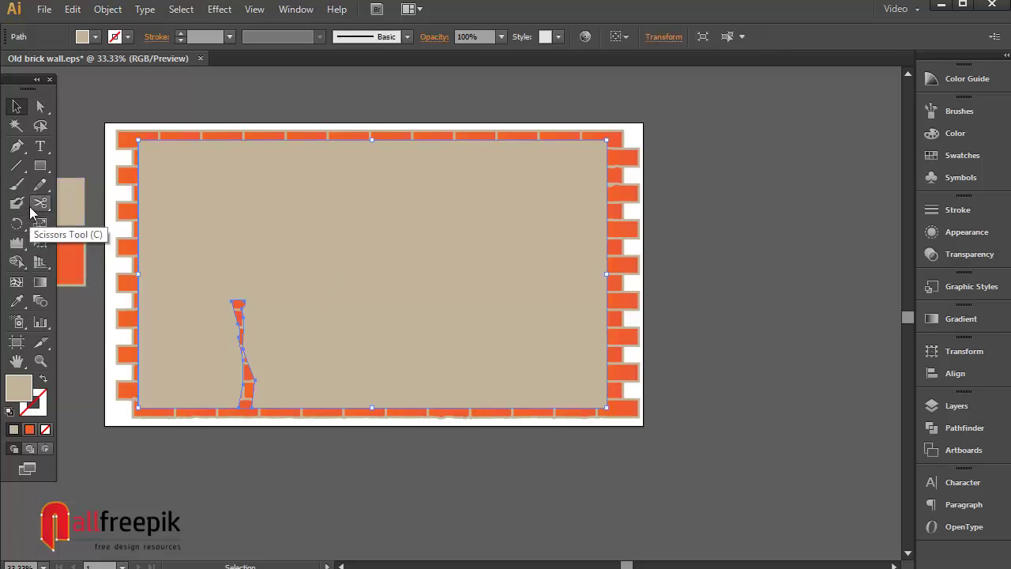
{"action": "left_click", "coordinate": [17, 150]}
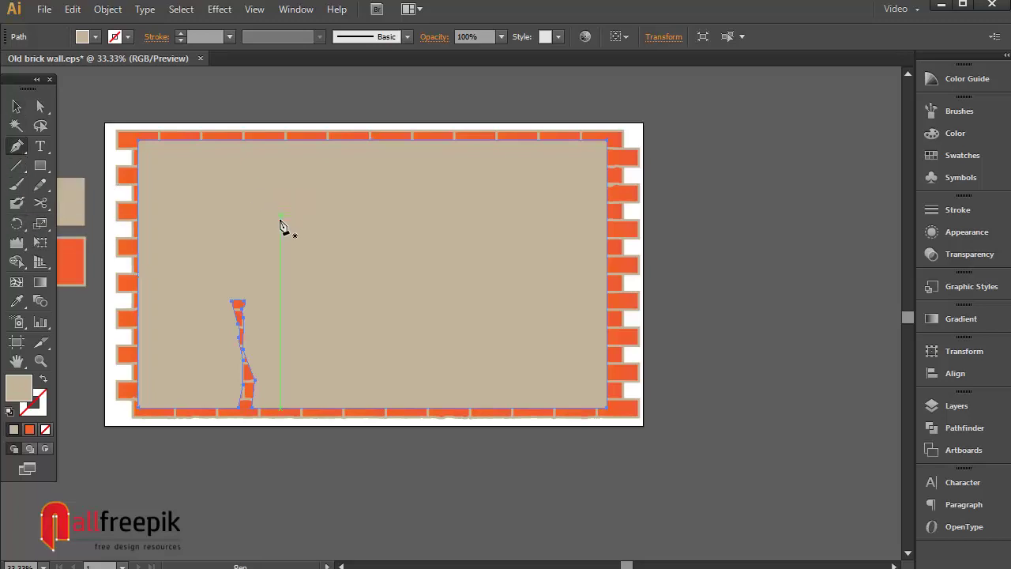
{"action": "left_click_drag", "start_coordinate": [285, 211], "coordinate": [388, 212]}
{"action": "left_click", "coordinate": [333, 205]}
{"action": "left_click", "coordinate": [369, 204]}
{"action": "left_click", "coordinate": [387, 207]}
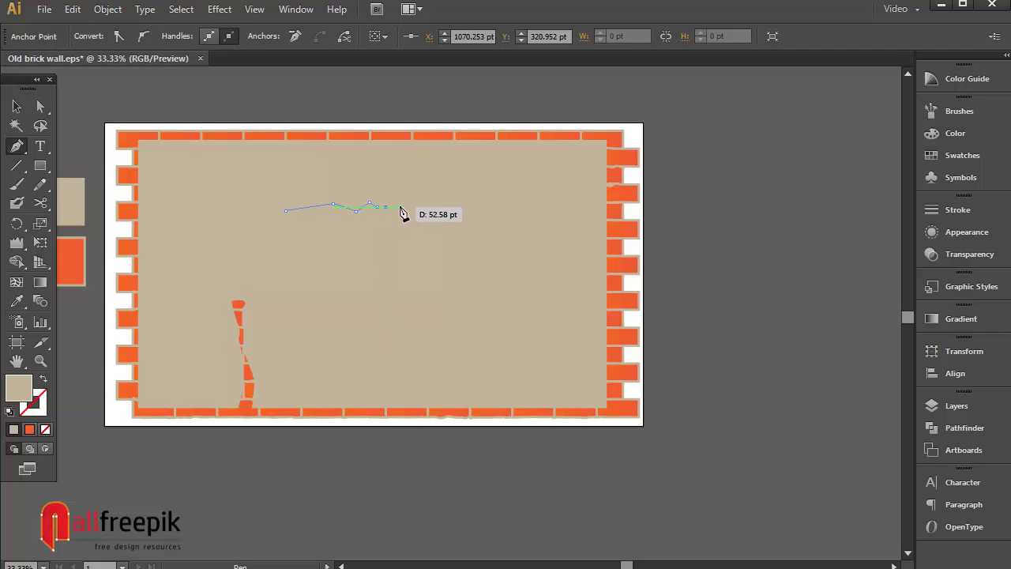
{"action": "left_click", "coordinate": [427, 208]}
{"action": "left_click", "coordinate": [475, 229]}
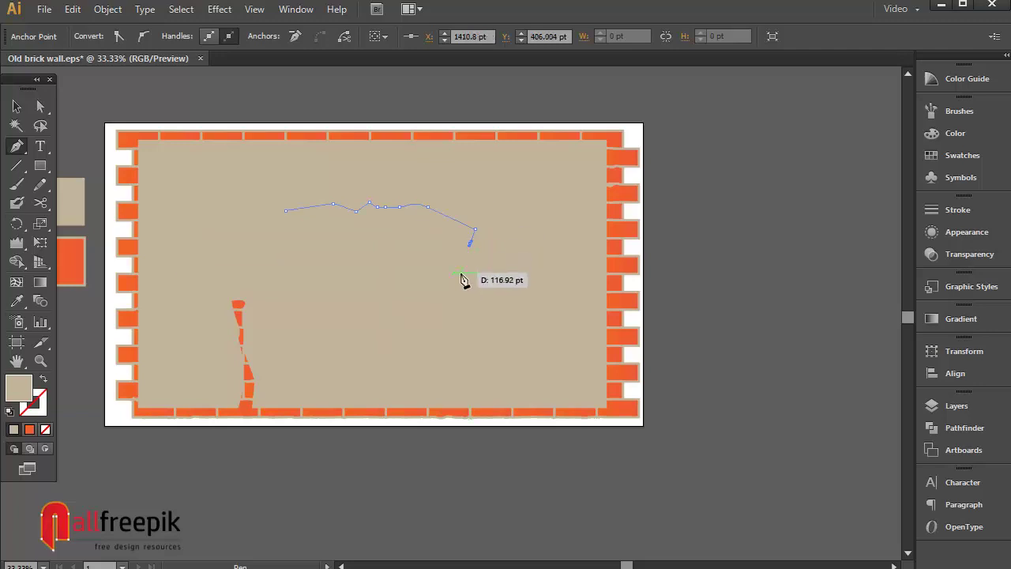
Bring the crack outline back left and close it at its start
{"action": "left_click", "coordinate": [441, 257]}
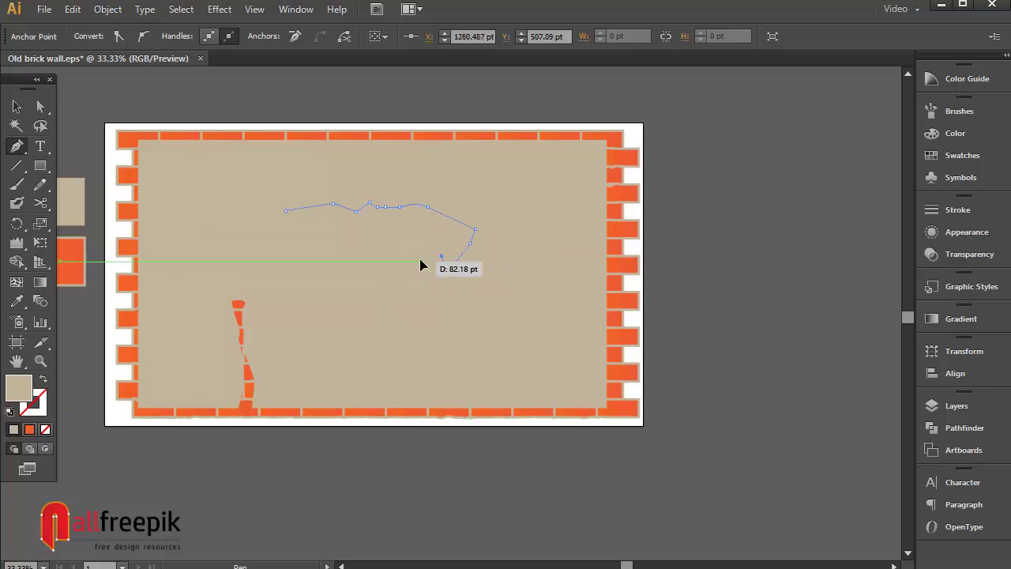
{"action": "left_click", "coordinate": [395, 237]}
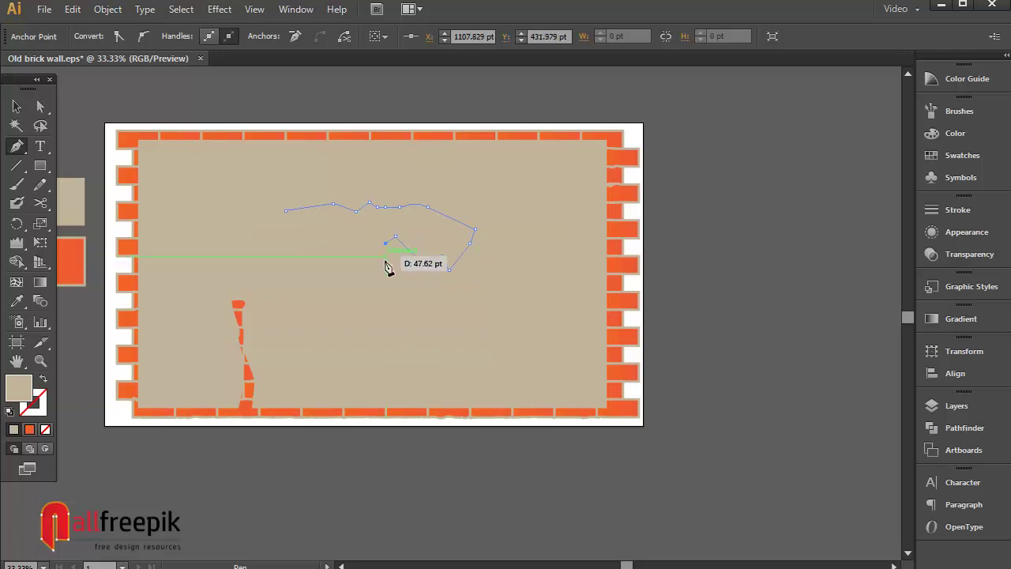
{"action": "left_click", "coordinate": [349, 257], "text": "ctrl"}
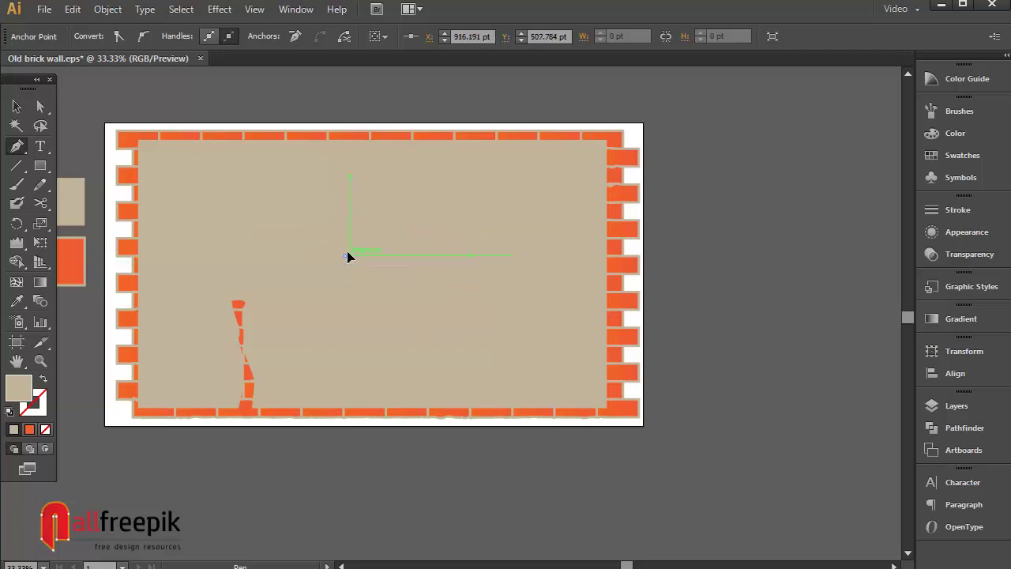
{"action": "mouse_move", "coordinate": [349, 257]}
{"action": "left_mouse_down"}
{"action": "mouse_move", "coordinate": [287, 282]}
{"action": "mouse_move", "coordinate": [296, 237]}
{"action": "left_mouse_up"}
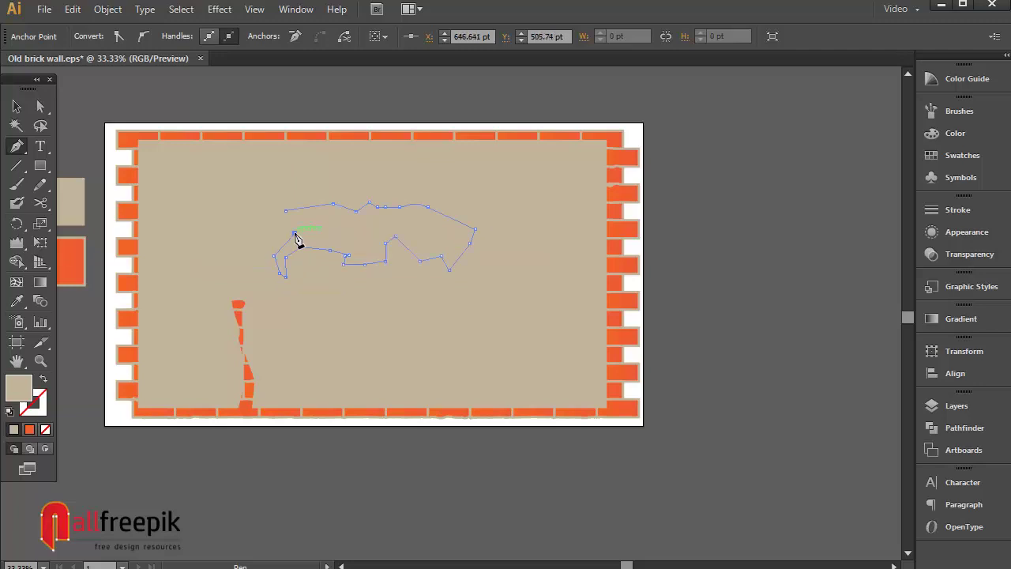
{"action": "left_click", "coordinate": [244, 235], "text": "ctrl"}
{"action": "mouse_move", "coordinate": [295, 237]}
{"action": "left_mouse_down"}
{"action": "mouse_move", "coordinate": [264, 237]}
{"action": "mouse_move", "coordinate": [285, 211]}
{"action": "left_mouse_up"}
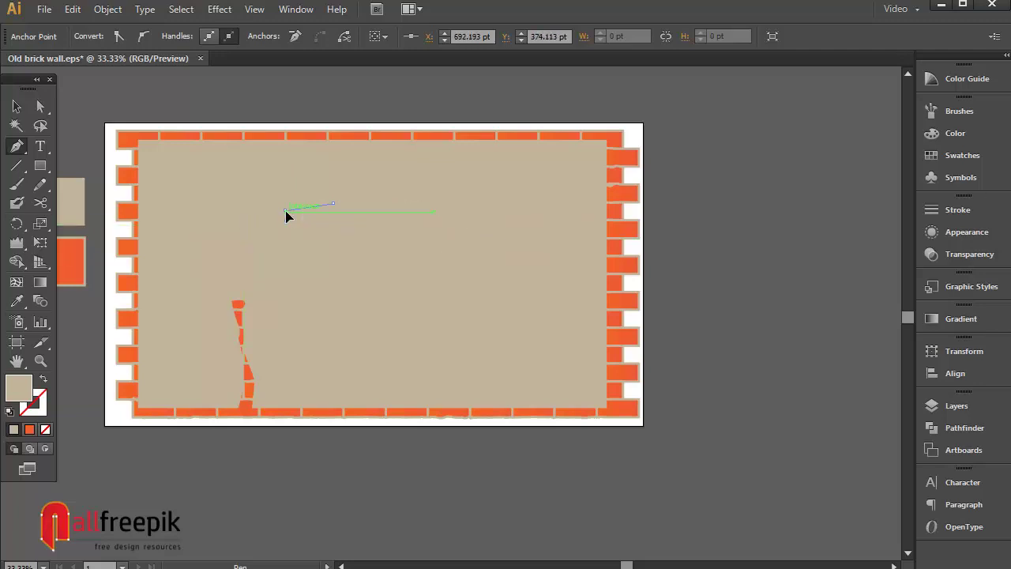
Select all and delete the plaster inside the crack with the Shape Builder tool
{"action": "left_click", "coordinate": [16, 106]}
{"action": "key", "text": "ctrl+a"}
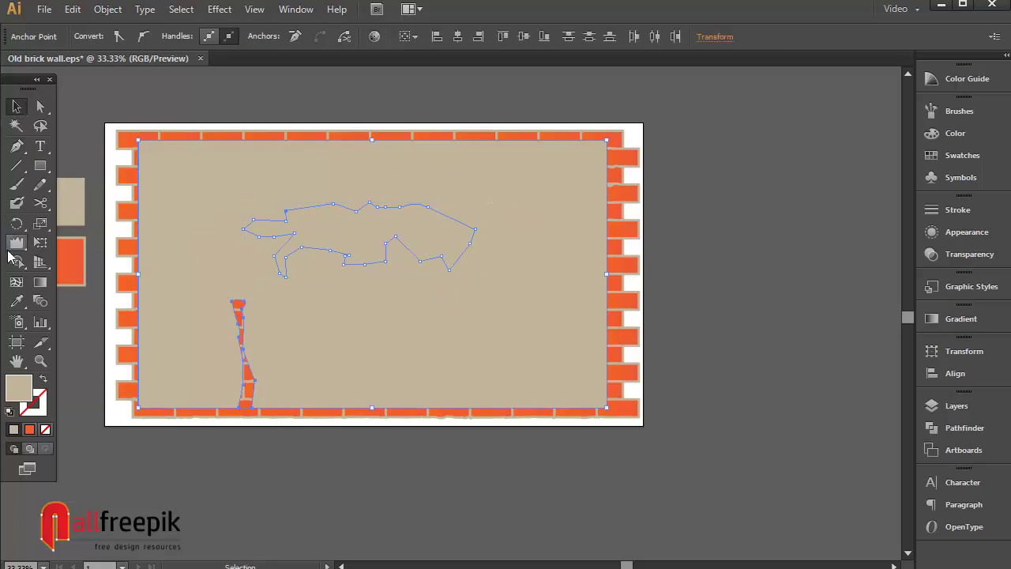
{"action": "left_click", "coordinate": [16, 262]}
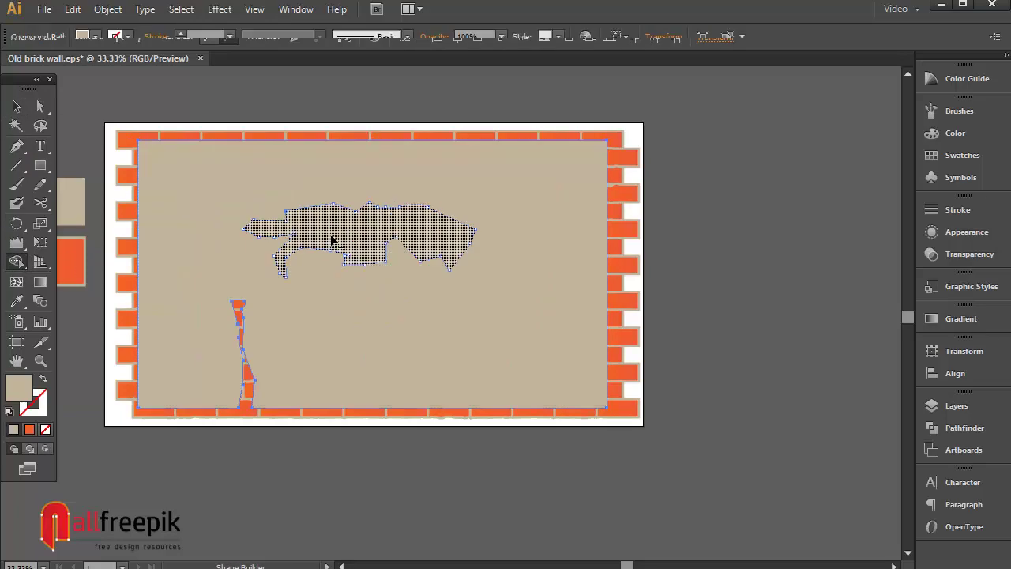
{"action": "left_click", "coordinate": [331, 239], "text": "alt"}
{"action": "left_click", "coordinate": [16, 106]}
{"action": "left_click", "coordinate": [274, 113]}
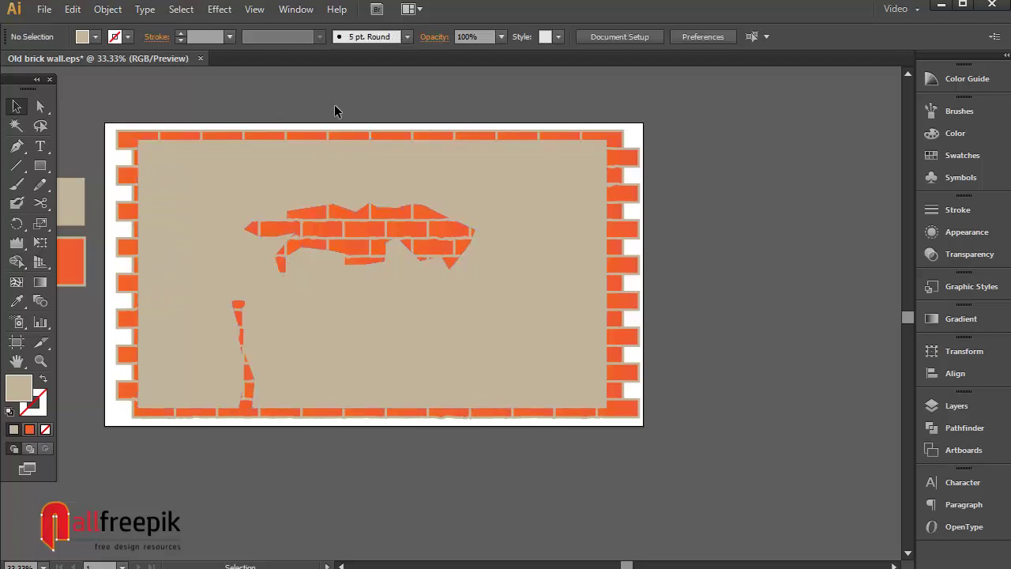
Start a third crack outline at the panel's right edge, zigzagging left
{"action": "left_click", "coordinate": [16, 146]}
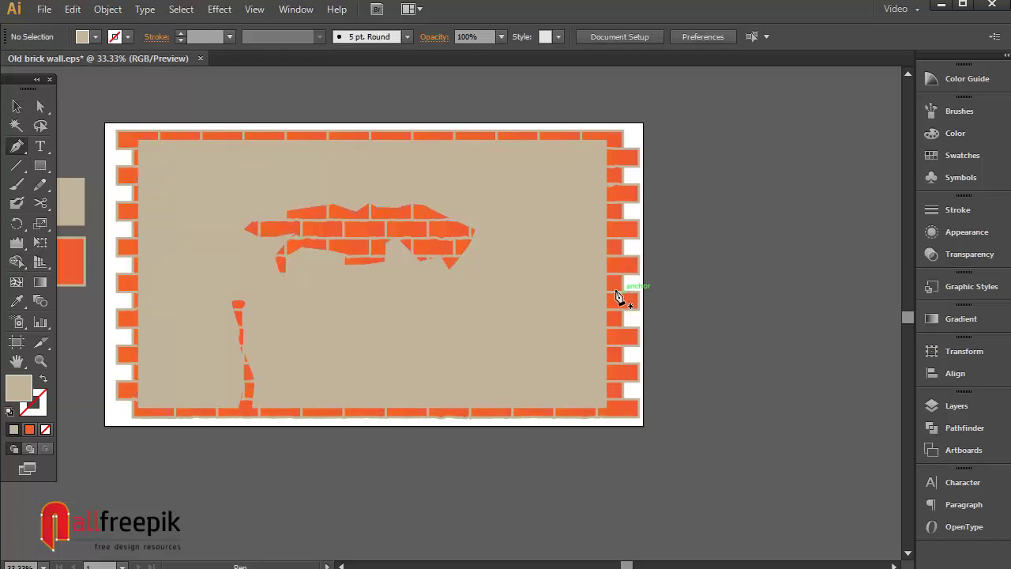
{"action": "left_click", "coordinate": [606, 277]}
{"action": "left_click_drag", "start_coordinate": [580, 291], "coordinate": [551, 308]}
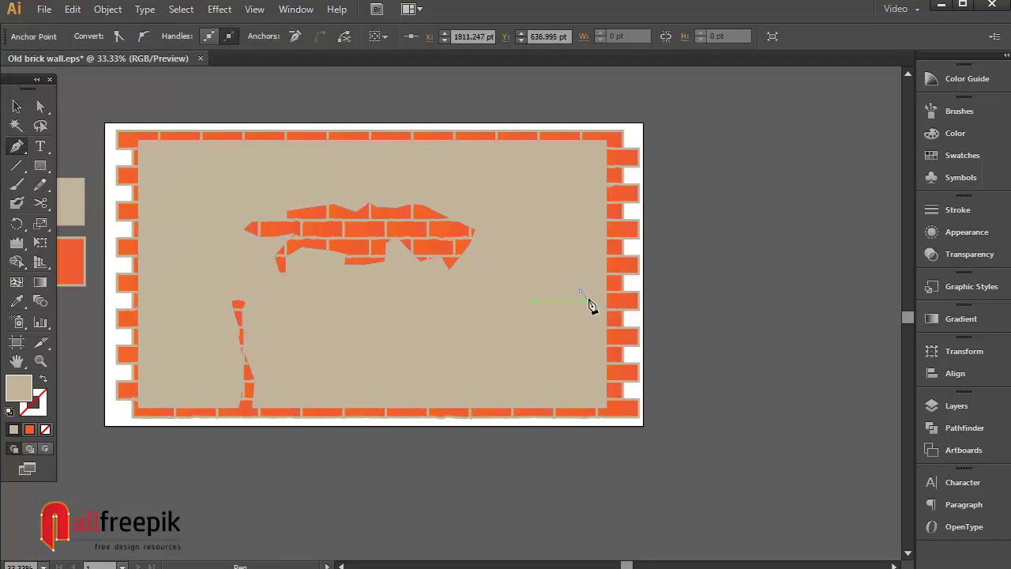
{"action": "left_click", "coordinate": [561, 309]}
{"action": "left_click", "coordinate": [545, 300]}
{"action": "left_click", "coordinate": [519, 291]}
{"action": "left_click", "coordinate": [512, 309]}
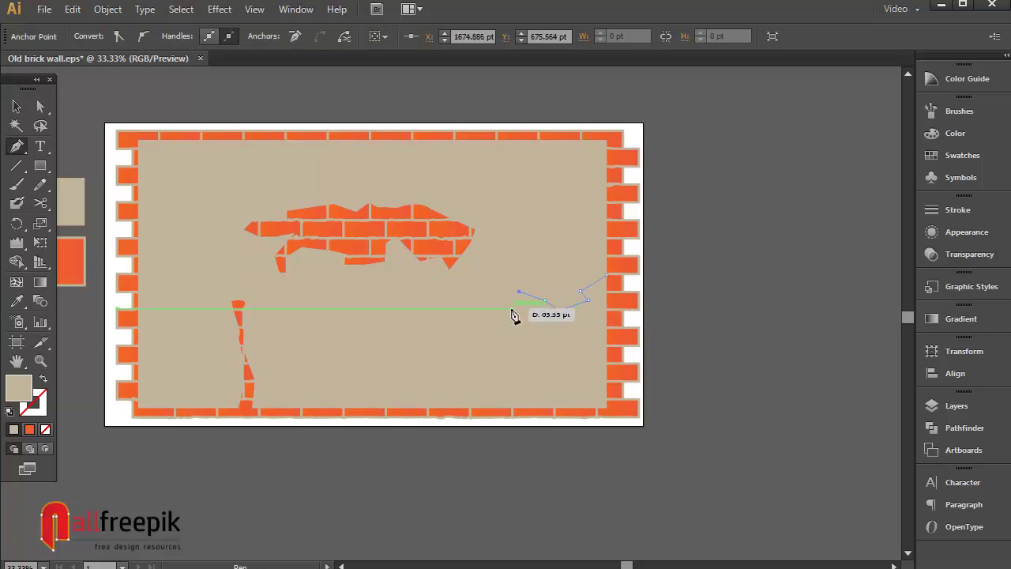
Run the outline down past the bottom edge and back up to close it
{"action": "left_click", "coordinate": [571, 327]}
{"action": "left_click", "coordinate": [564, 347]}
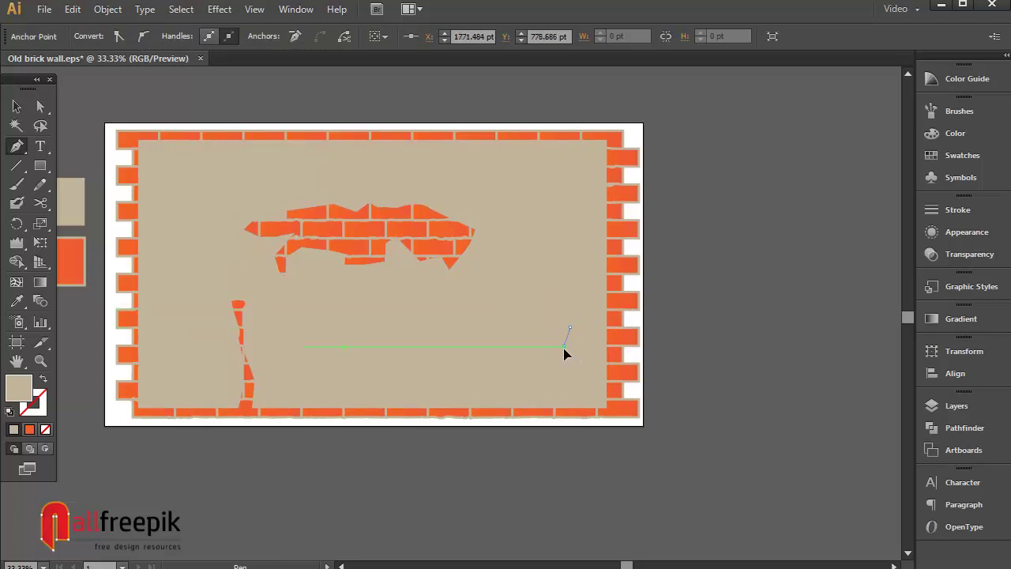
{"action": "left_click", "coordinate": [573, 383]}
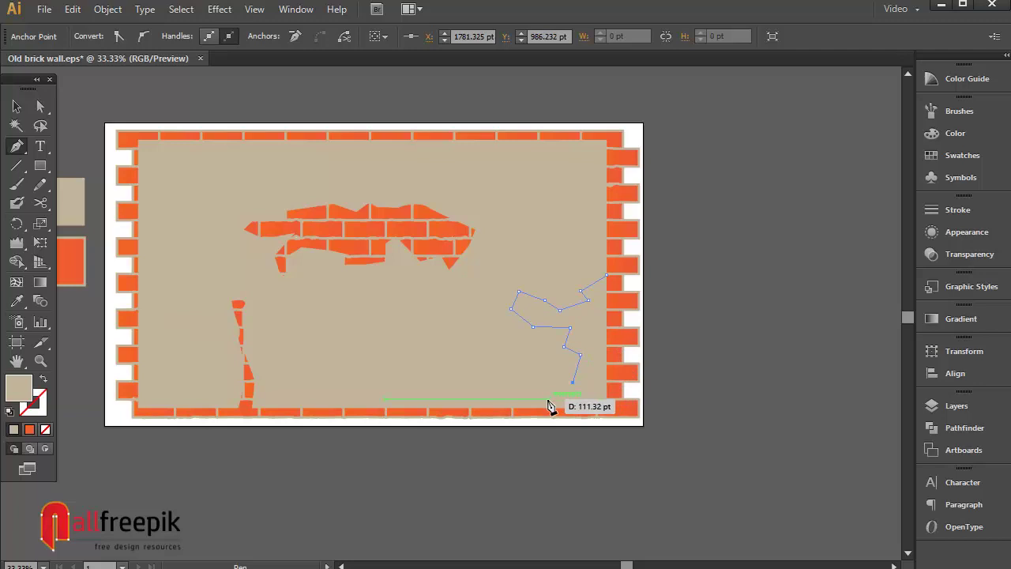
{"action": "left_click", "coordinate": [544, 400]}
{"action": "left_click", "coordinate": [581, 425]}
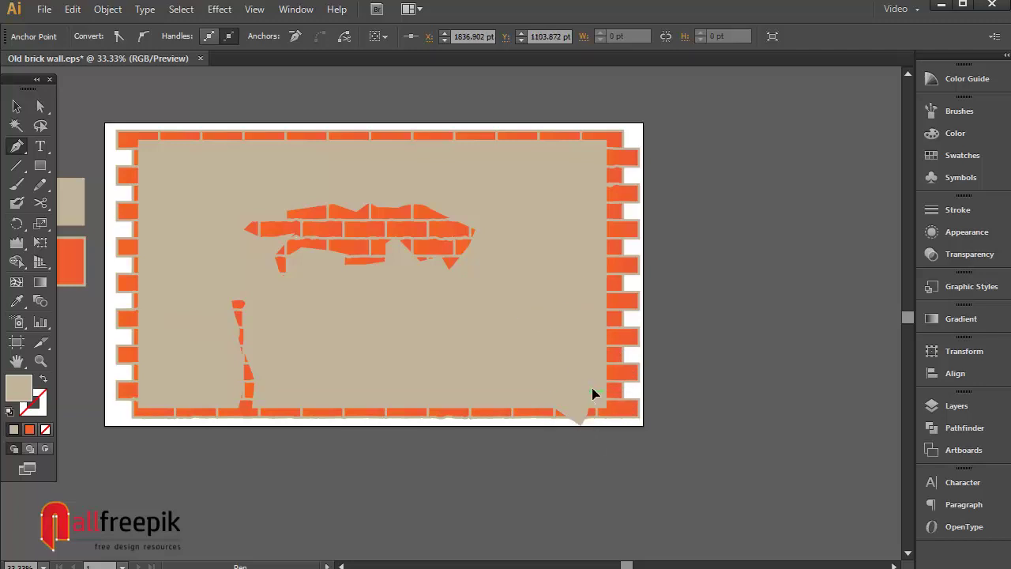
{"action": "left_click", "coordinate": [593, 327]}
{"action": "left_click", "coordinate": [602, 297]}
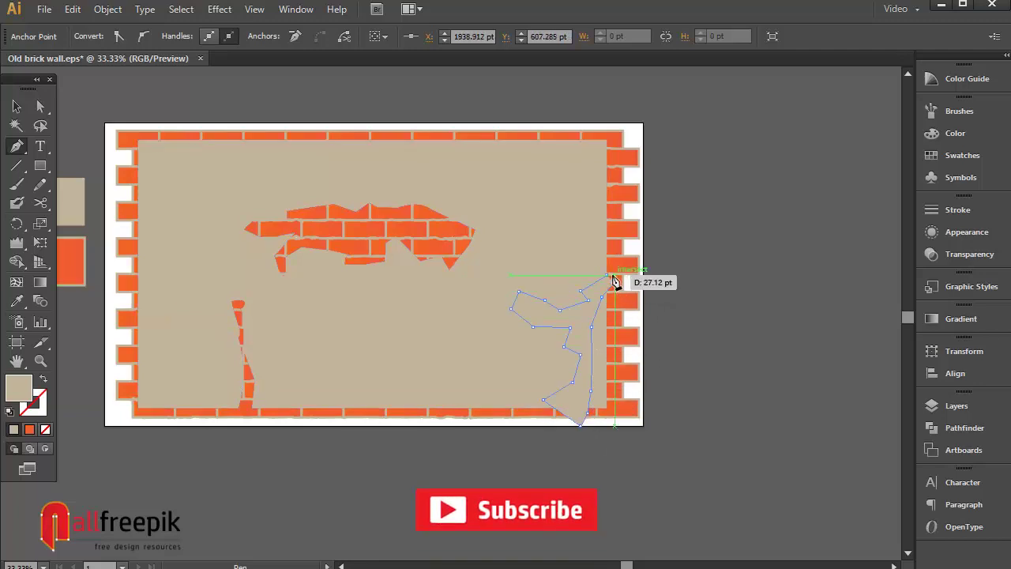
Select all and remove the plaster inside the right-hand crack with the Shape Builder tool
{"action": "key", "text": "v"}
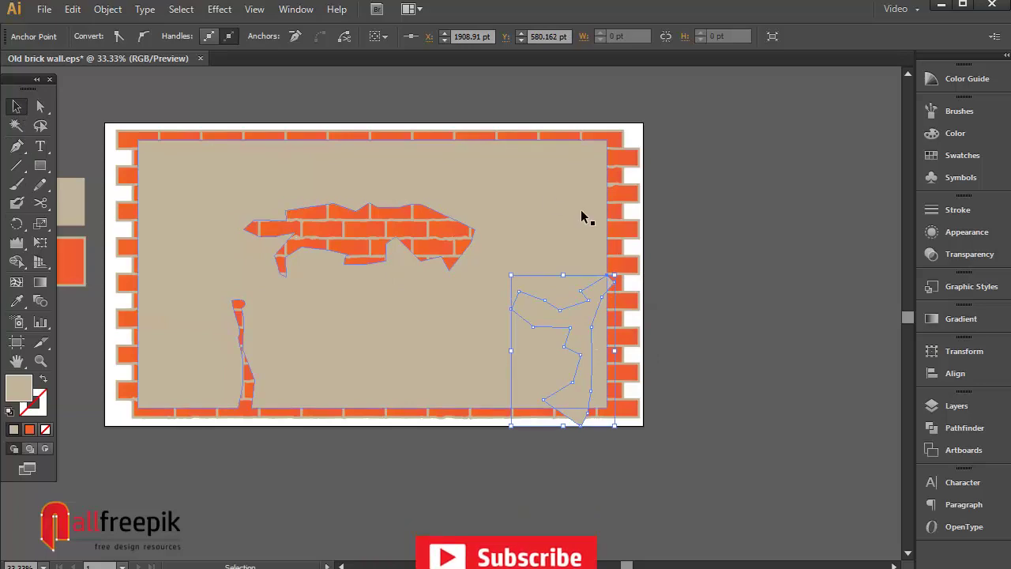
{"action": "key", "text": "ctrl+a"}
{"action": "left_click", "coordinate": [17, 261]}
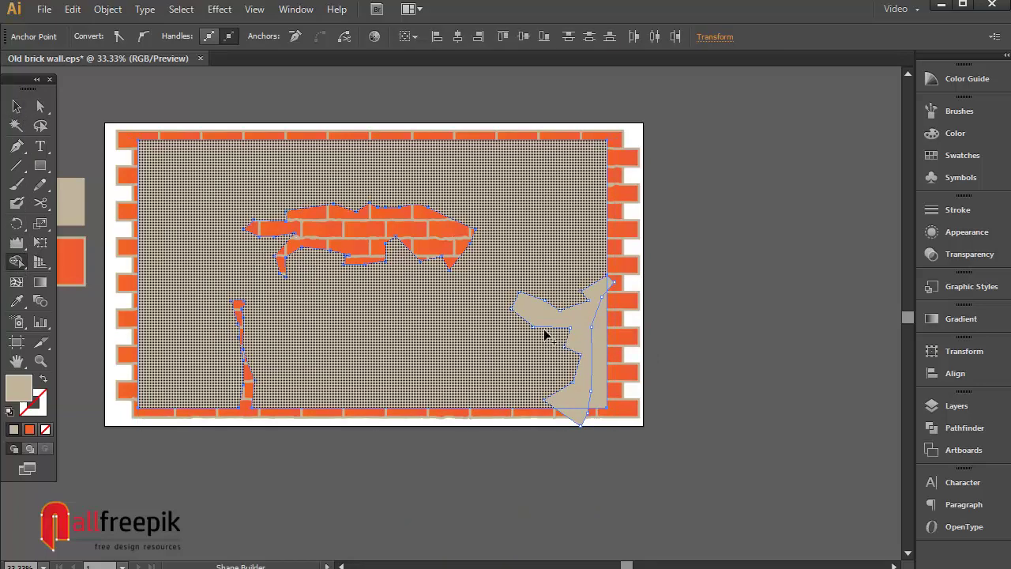
{"action": "left_click", "coordinate": [615, 293], "text": "alt"}
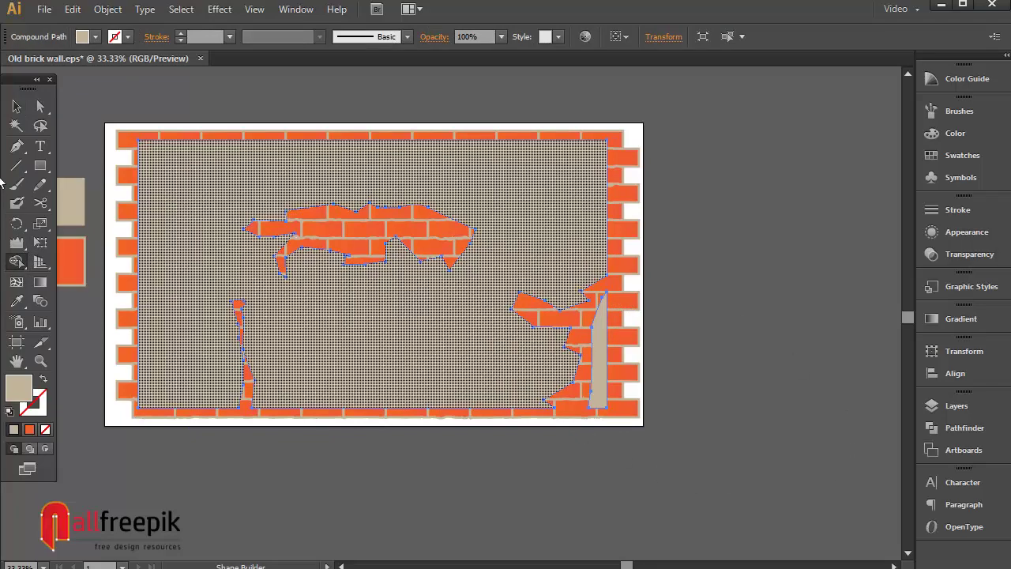
{"action": "key", "text": "v"}
{"action": "left_click", "coordinate": [415, 229]}
{"action": "left_click", "coordinate": [800, 372]}
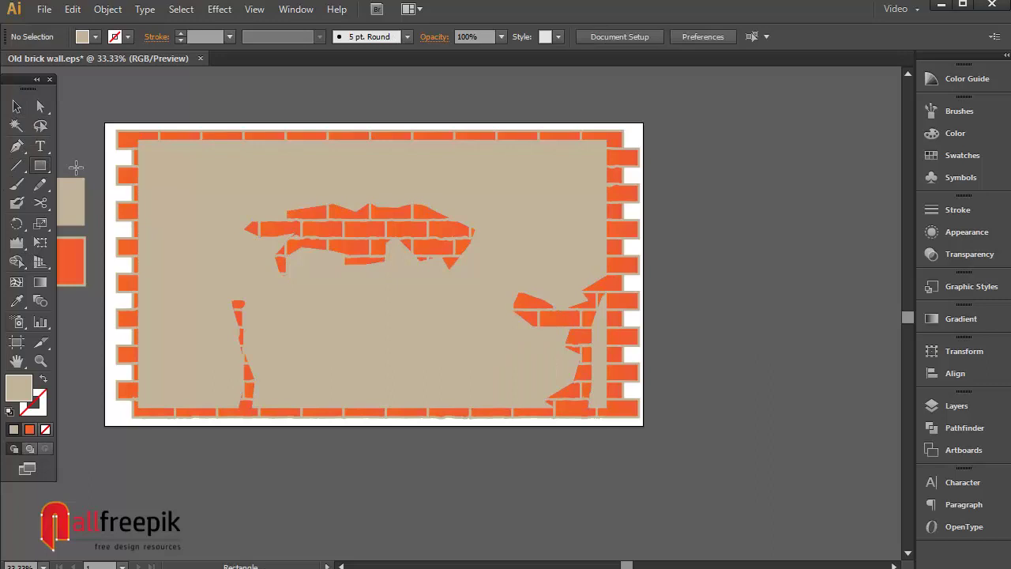
Draw a new rectangle covering the whole panel and bring it to the front
{"action": "left_click_drag", "start_coordinate": [134, 139], "coordinate": [608, 408]}
{"action": "left_click", "coordinate": [18, 105]}
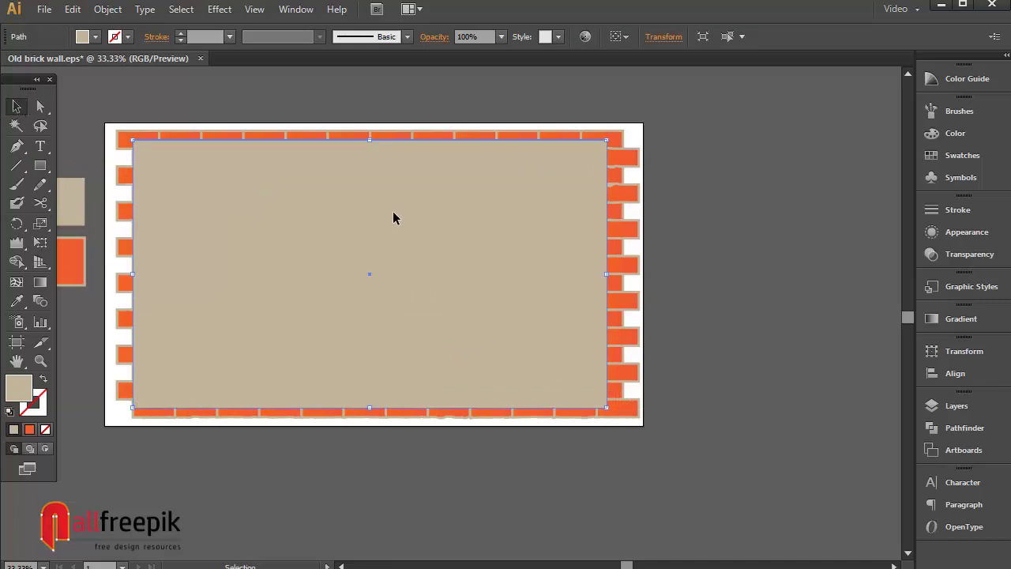
{"action": "left_click_drag", "start_coordinate": [392, 217], "coordinate": [394, 244]}
{"action": "left_click", "coordinate": [370, 153]}
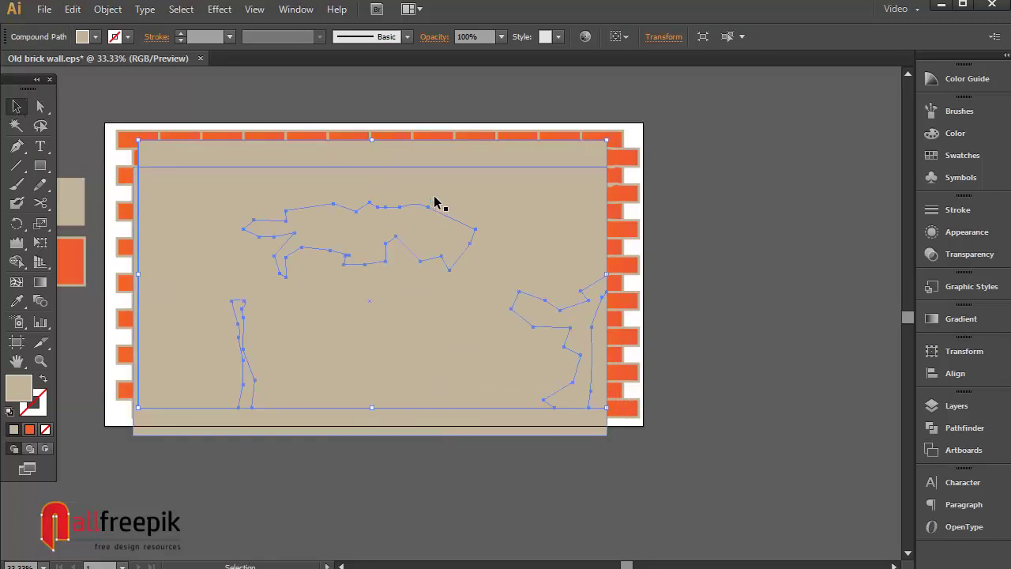
{"action": "left_click", "coordinate": [135, 237]}
{"action": "left_click", "coordinate": [101, 11]}
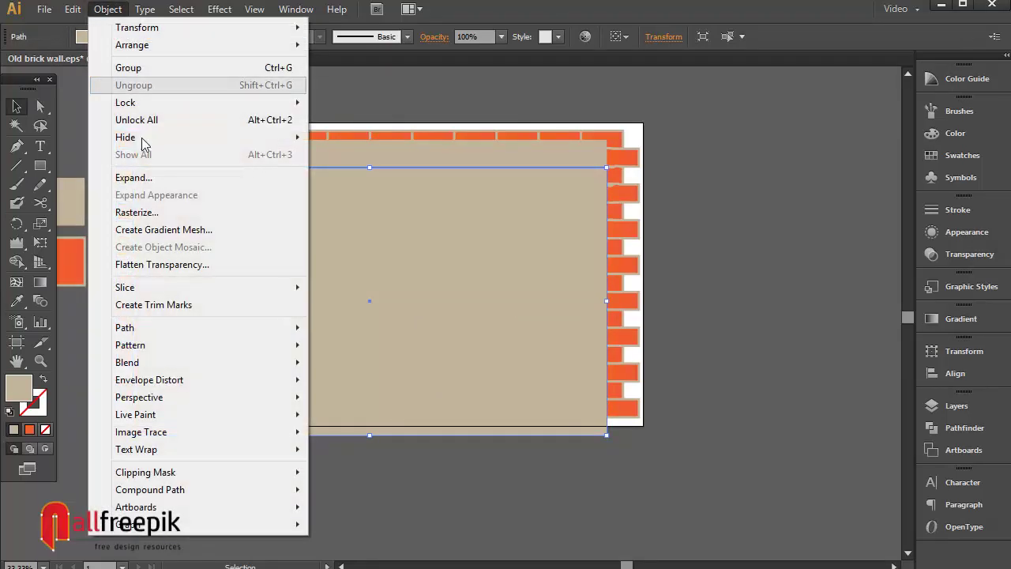
{"action": "mouse_move", "coordinate": [131, 45]}
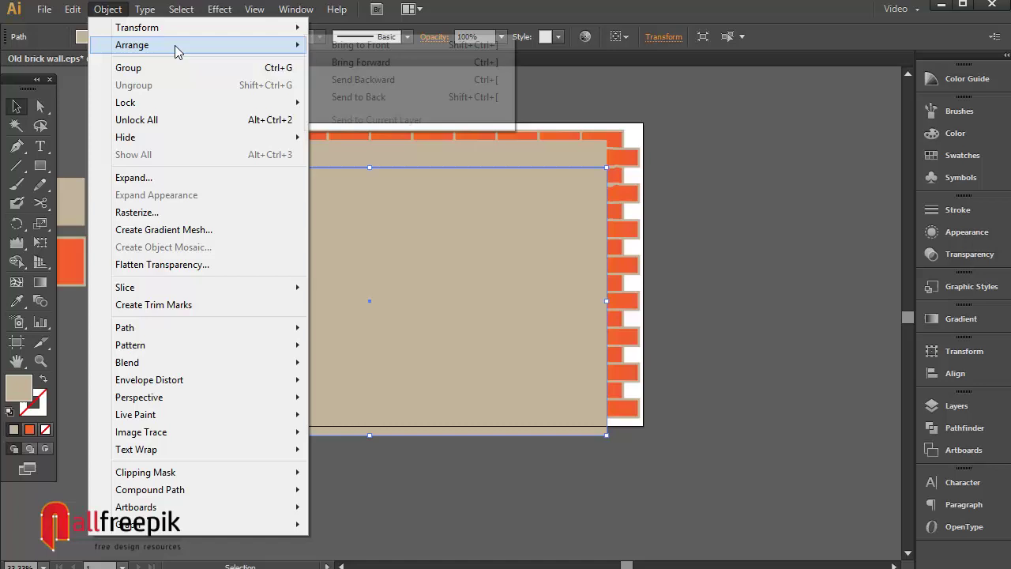
{"action": "left_click", "coordinate": [347, 45]}
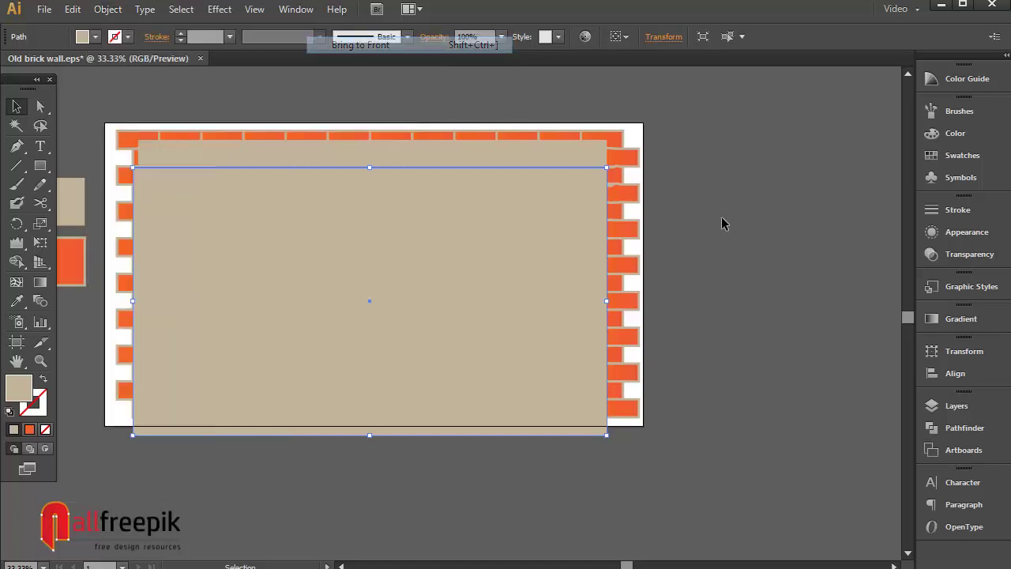
Move the new rectangle down to uncover the upper crack and give it a darker brown fill
{"action": "left_click", "coordinate": [745, 264]}
{"action": "left_click_drag", "start_coordinate": [495, 165], "coordinate": [498, 235]}
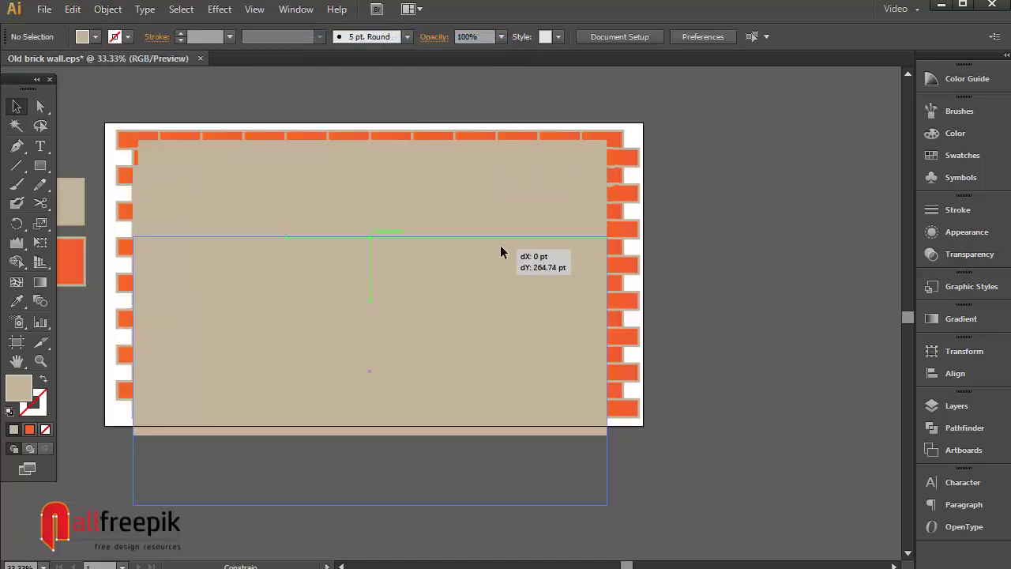
{"action": "left_click", "coordinate": [95, 37]}
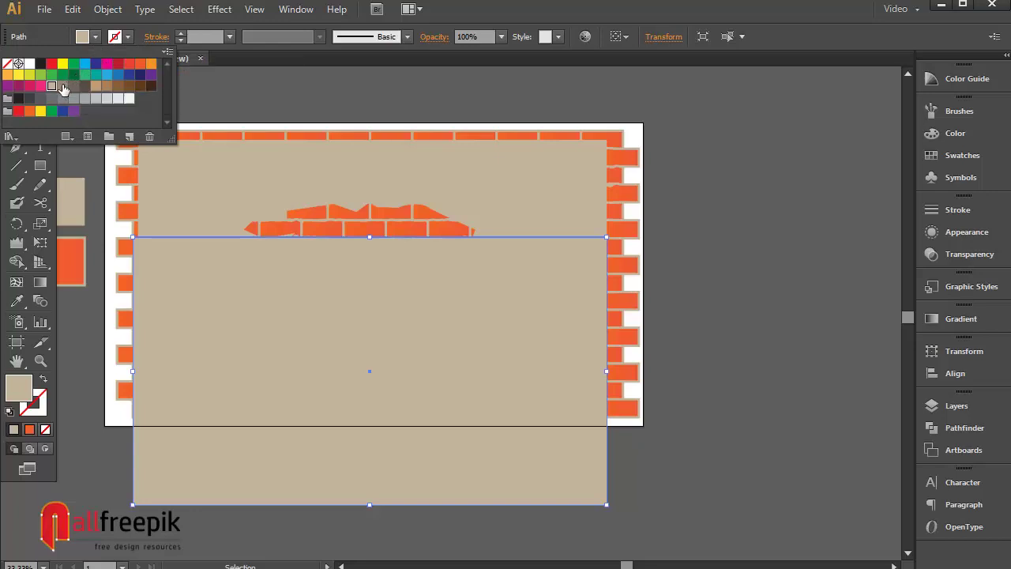
{"action": "left_click", "coordinate": [63, 87]}
Bring the plaster panel to the front and move the brown rectangle back up behind it
{"action": "left_click", "coordinate": [621, 224]}
{"action": "left_click", "coordinate": [542, 185]}
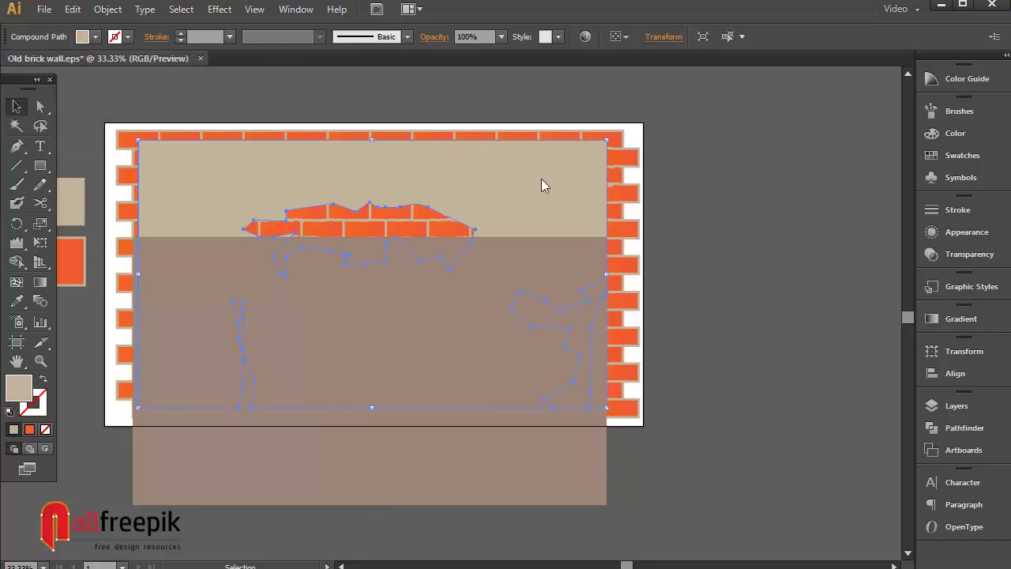
{"action": "right_click", "coordinate": [542, 184]}
{"action": "mouse_move", "coordinate": [585, 311]}
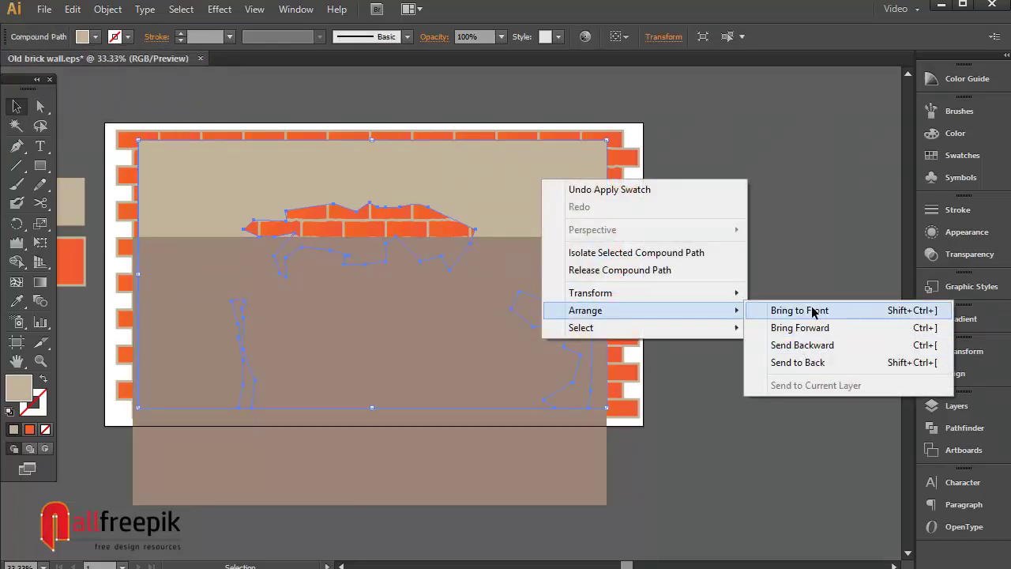
{"action": "left_click", "coordinate": [799, 311]}
{"action": "left_click", "coordinate": [567, 476]}
{"action": "left_click_drag", "start_coordinate": [589, 476], "coordinate": [586, 381]}
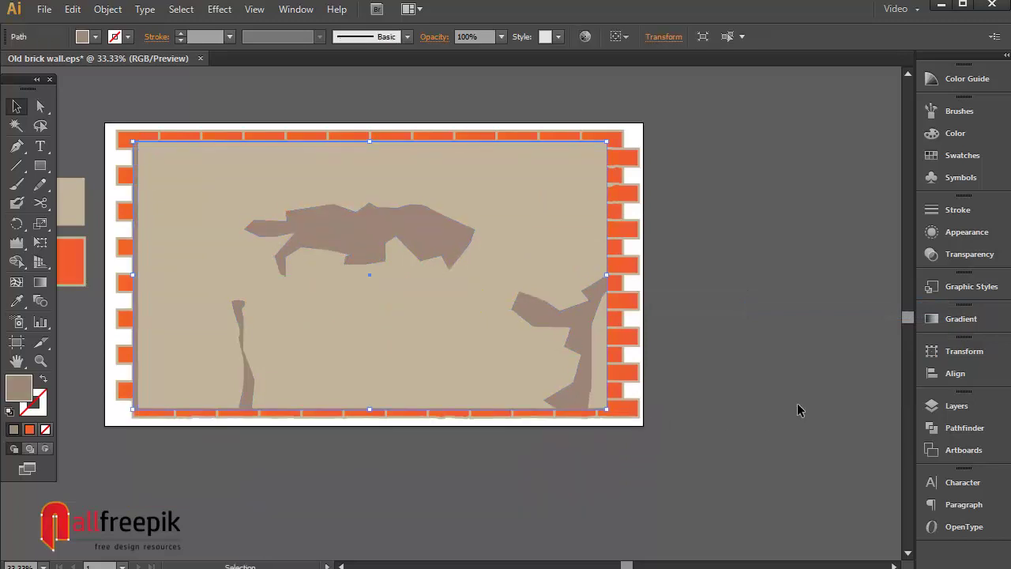
Align the left edges of the brown rectangle and the crack shapes
{"action": "left_click", "coordinate": [596, 316], "text": "shift"}
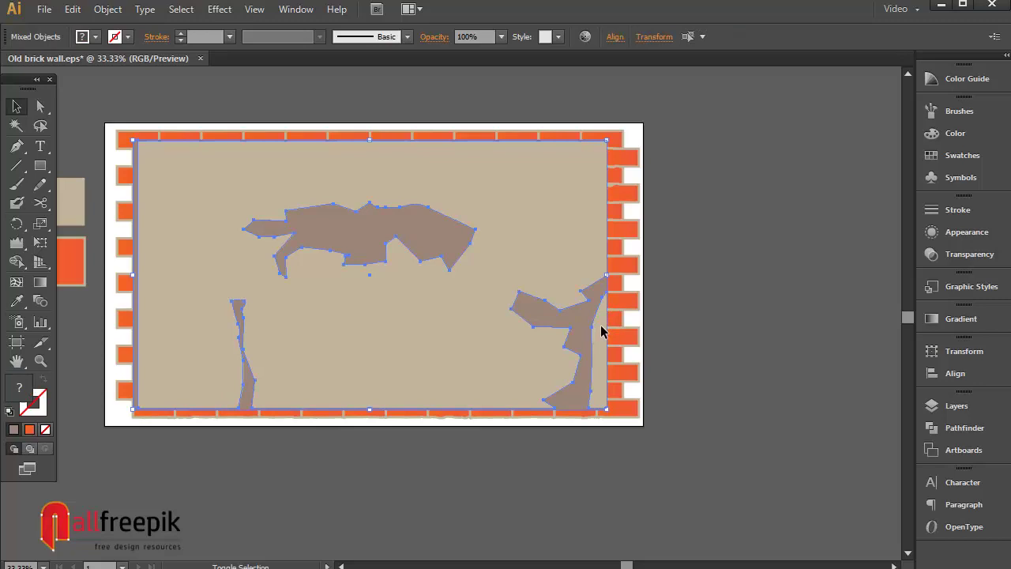
{"action": "left_click", "coordinate": [615, 37]}
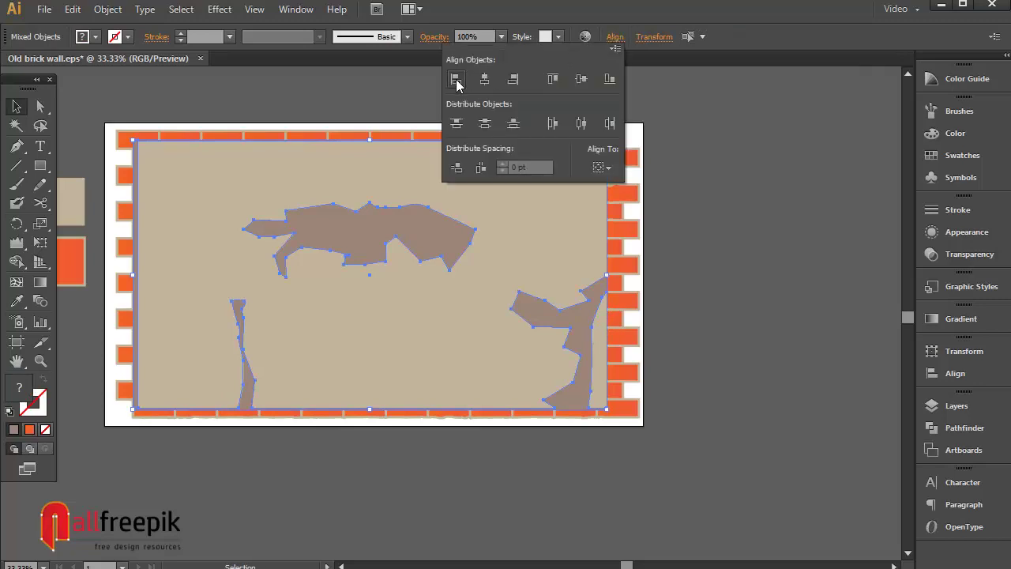
{"action": "left_click", "coordinate": [457, 81]}
Nudge the pale plaster panel's right edge slightly left, then clear the selection
{"action": "left_click", "coordinate": [598, 244]}
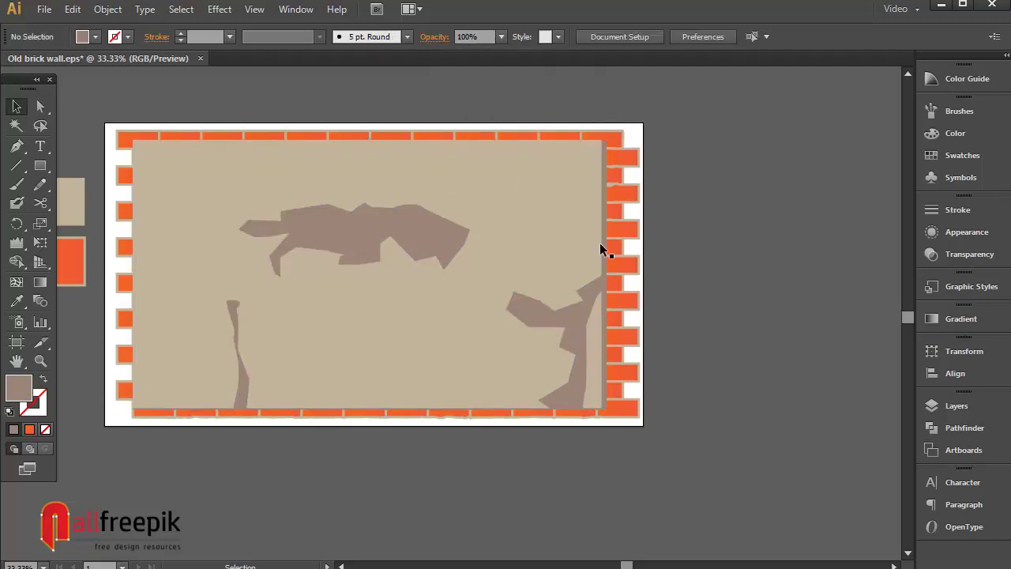
{"action": "left_click", "coordinate": [607, 275]}
{"action": "left_click_drag", "start_coordinate": [607, 277], "coordinate": [601, 277]}
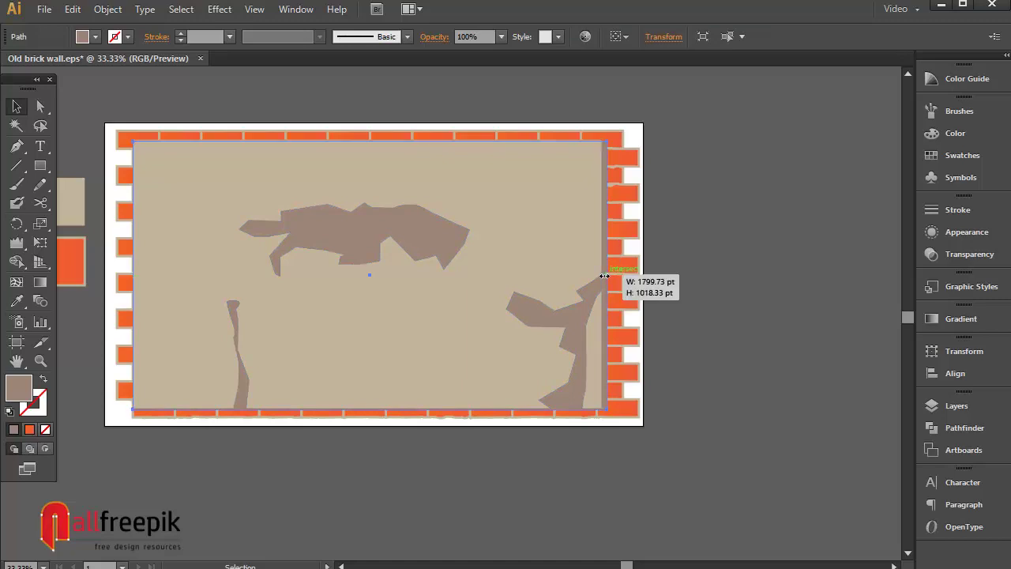
{"action": "left_click", "coordinate": [767, 313]}
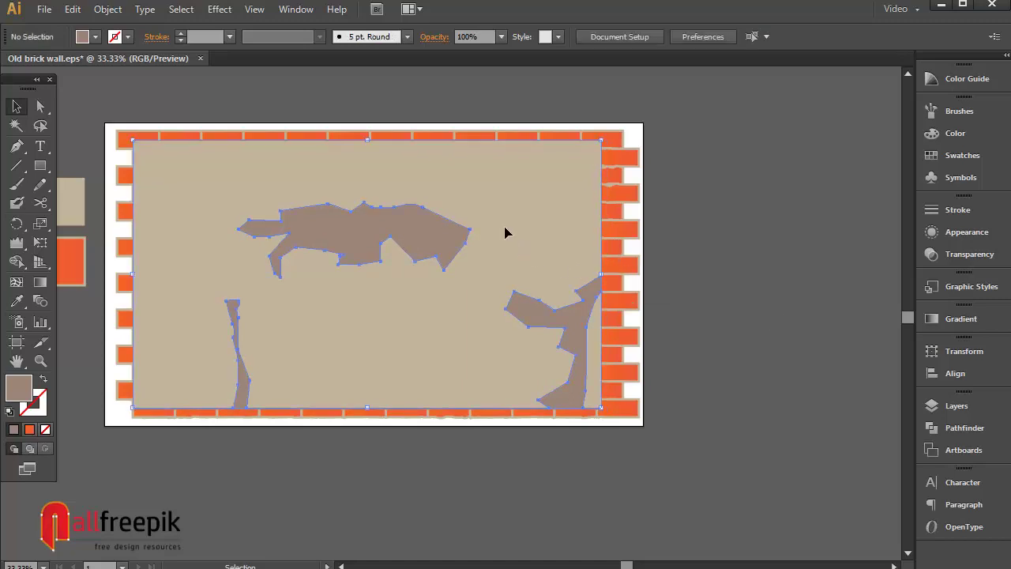
{"action": "left_click", "coordinate": [807, 308]}
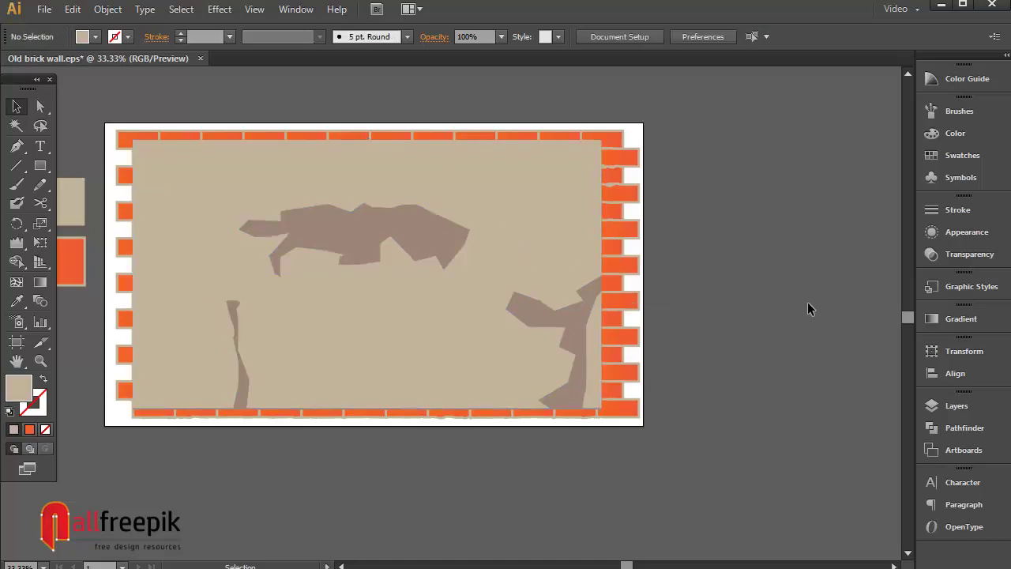
{"action": "left_click", "coordinate": [321, 190]}
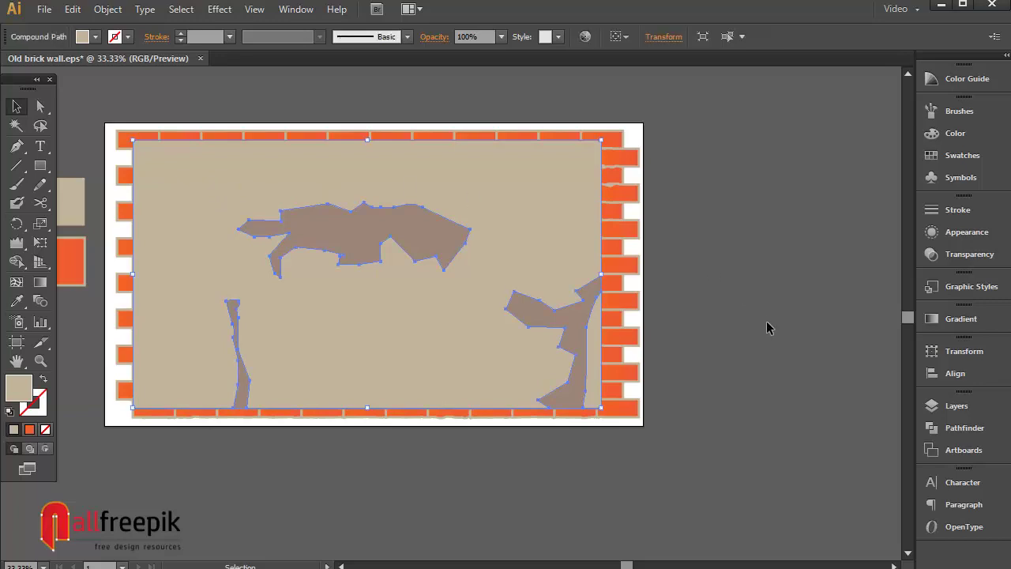
{"action": "left_click", "coordinate": [107, 226]}
{"action": "left_click", "coordinate": [17, 146]}
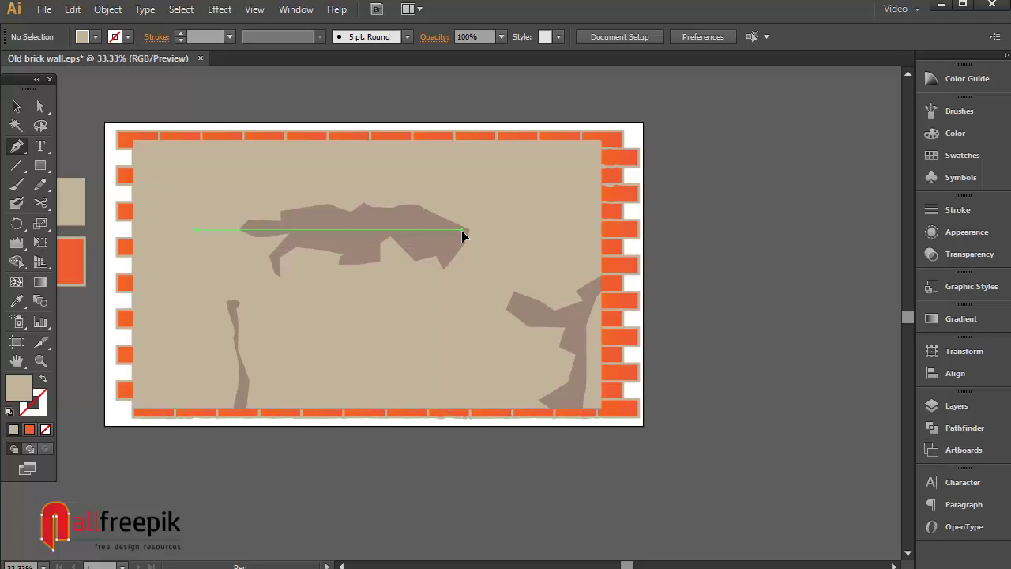
Start an unfilled pen path at the upper crack's right tip and trace its lower edge
{"action": "left_click", "coordinate": [441, 252]}
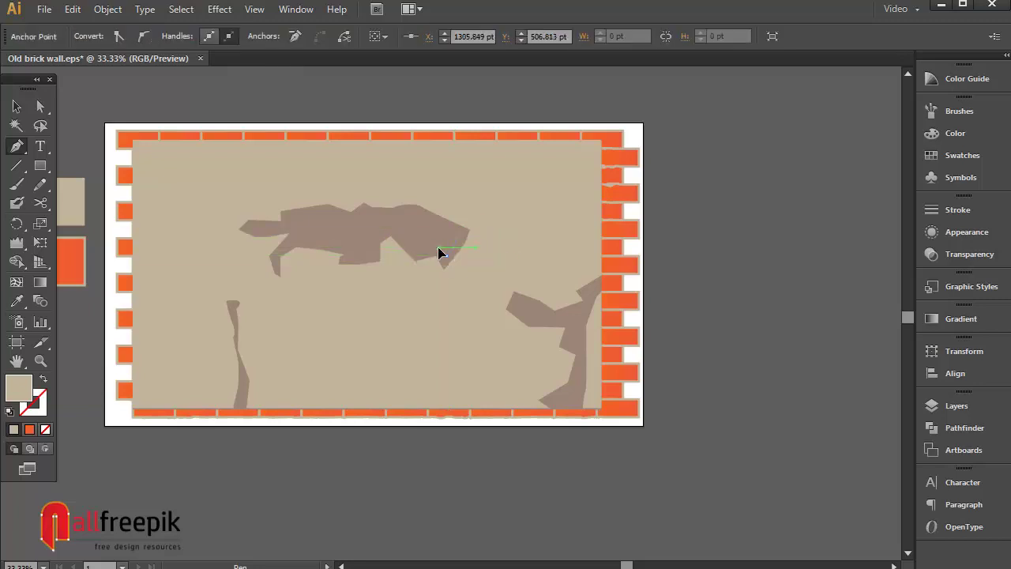
{"action": "left_click", "coordinate": [463, 230]}
{"action": "left_click", "coordinate": [448, 255]}
{"action": "left_click", "coordinate": [435, 254]}
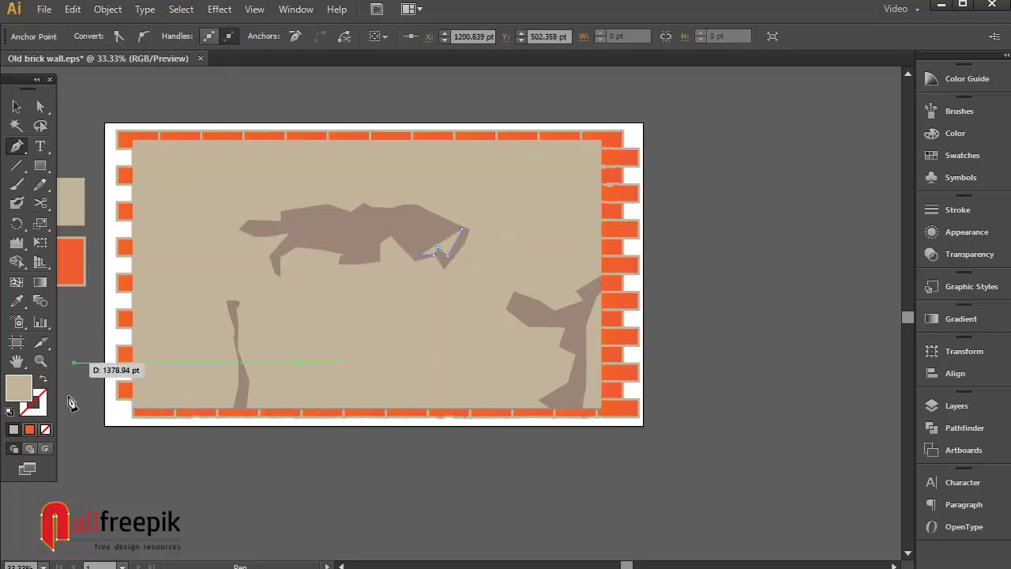
{"action": "left_click", "coordinate": [44, 380]}
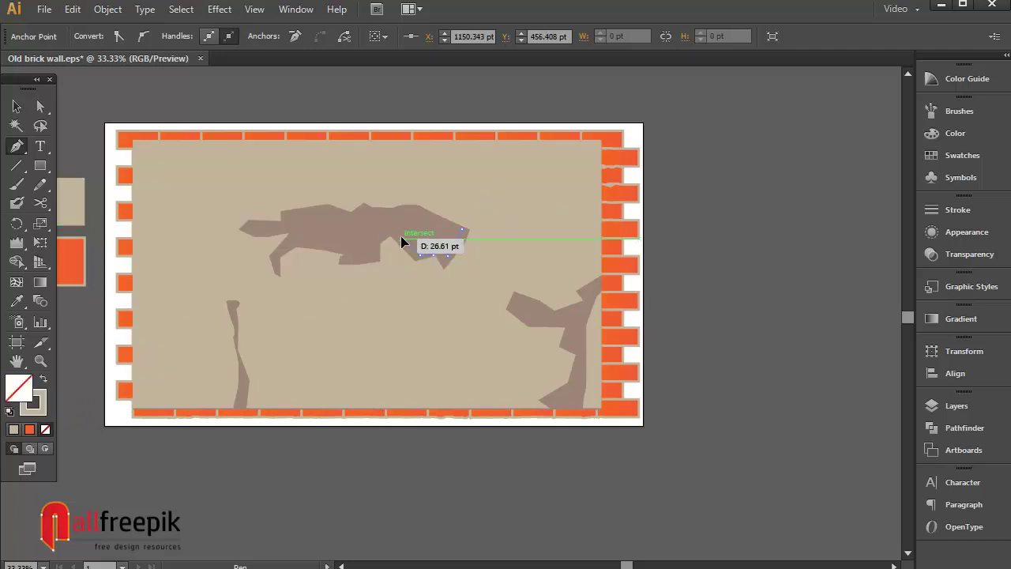
{"action": "left_click", "coordinate": [383, 242]}
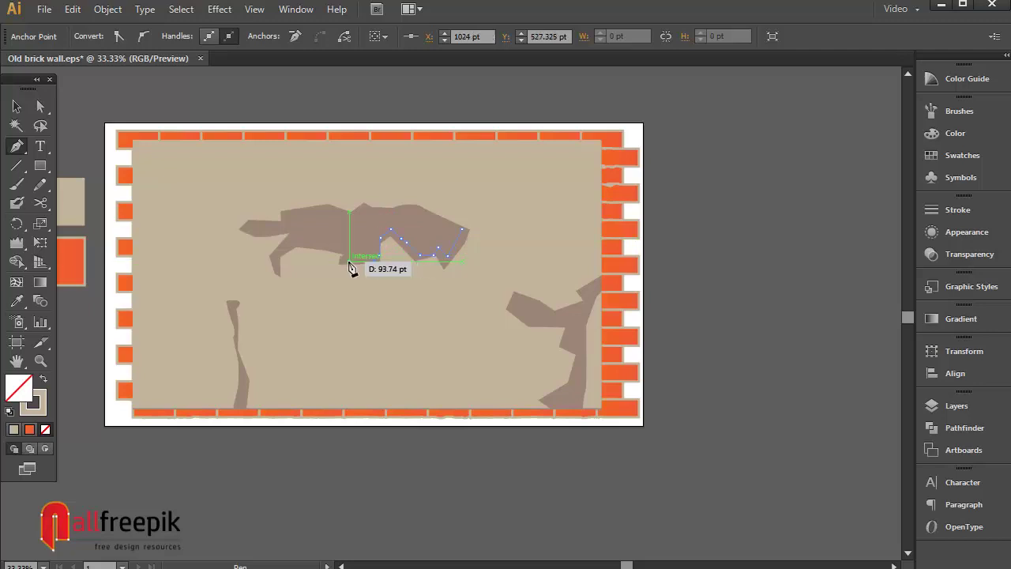
{"action": "left_click", "coordinate": [344, 263]}
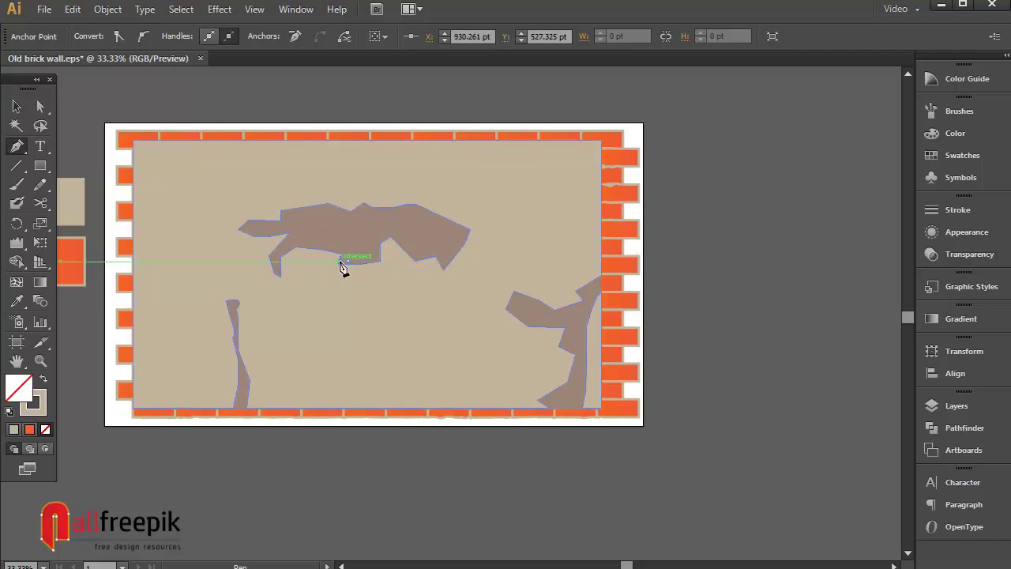
{"action": "left_click", "coordinate": [303, 247]}
{"action": "left_click", "coordinate": [283, 260]}
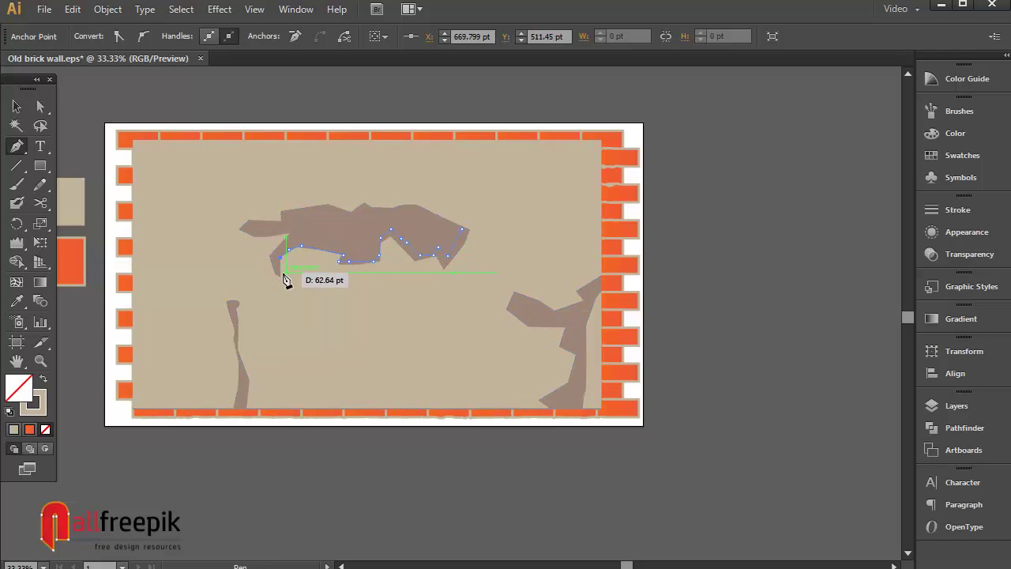
{"action": "left_click", "coordinate": [282, 274]}
Continue the outline around the crack's left tip and along its top edge, closing it
{"action": "left_click", "coordinate": [266, 257]}
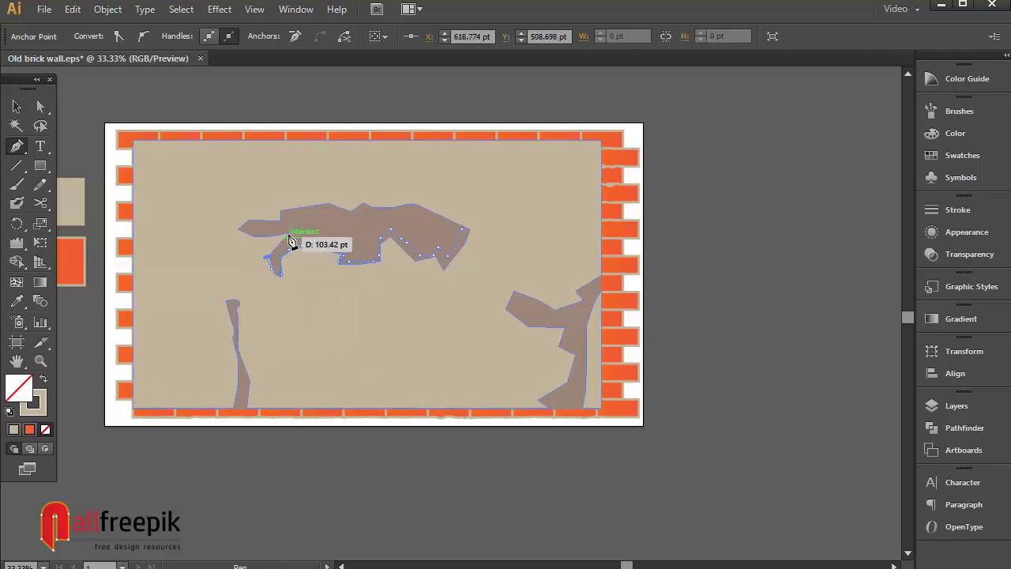
{"action": "left_click", "coordinate": [288, 228]}
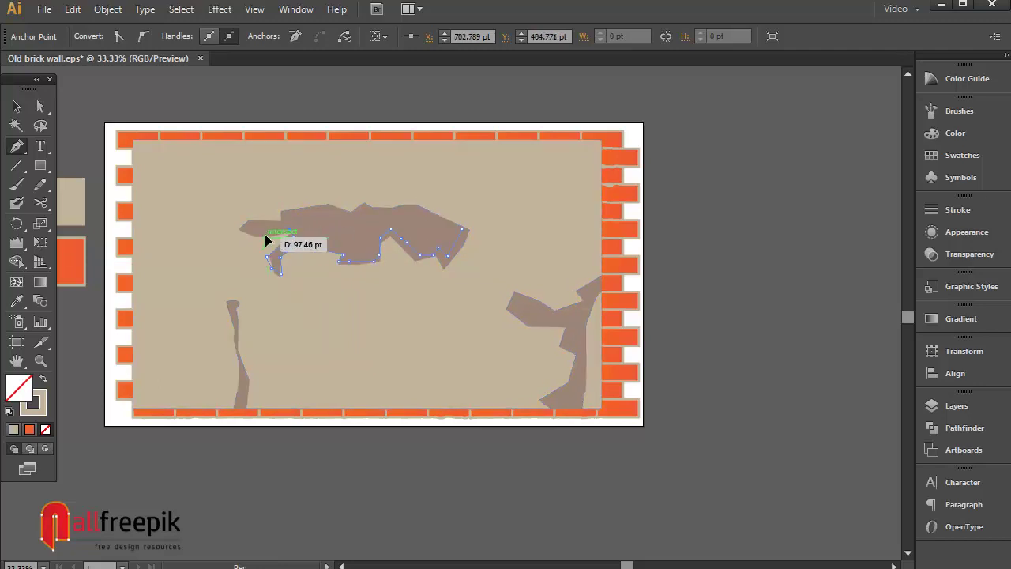
{"action": "left_click", "coordinate": [248, 232]}
{"action": "left_click", "coordinate": [248, 224]}
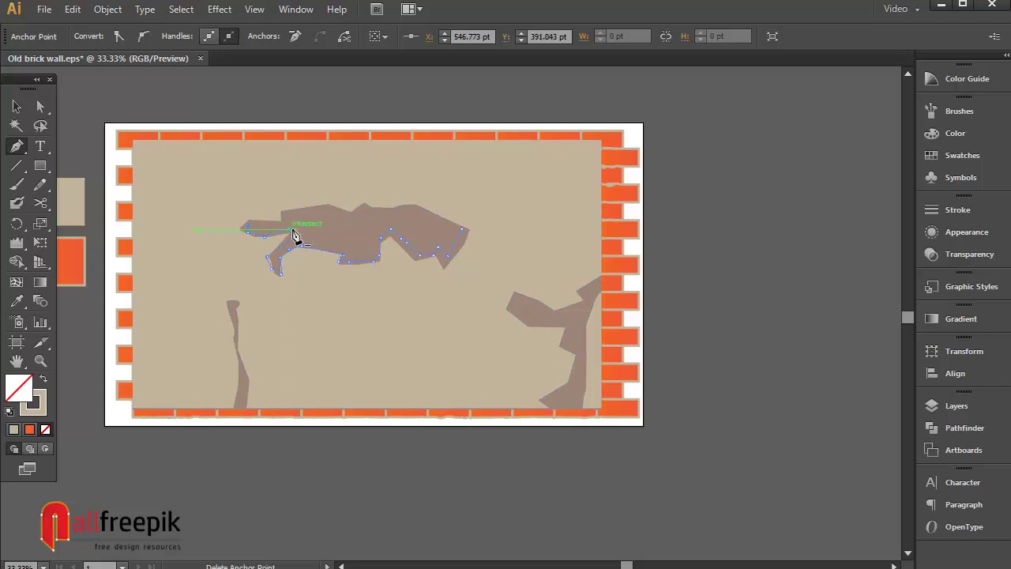
{"action": "left_click", "coordinate": [291, 212]}
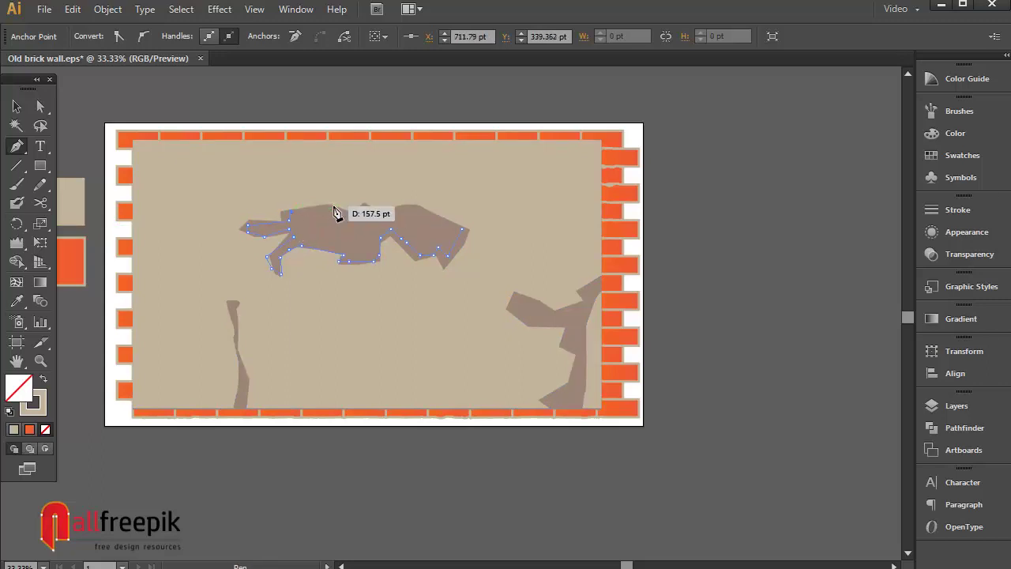
{"action": "left_click", "coordinate": [322, 211]}
{"action": "left_click", "coordinate": [366, 212]}
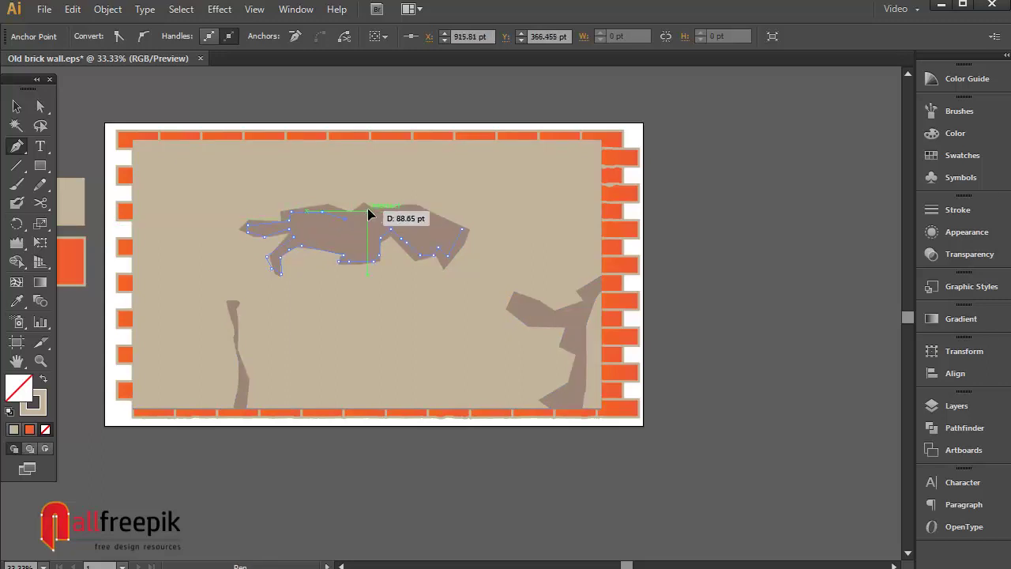
{"action": "left_click", "coordinate": [396, 212]}
{"action": "left_click", "coordinate": [418, 212]}
{"action": "left_click", "coordinate": [439, 221]}
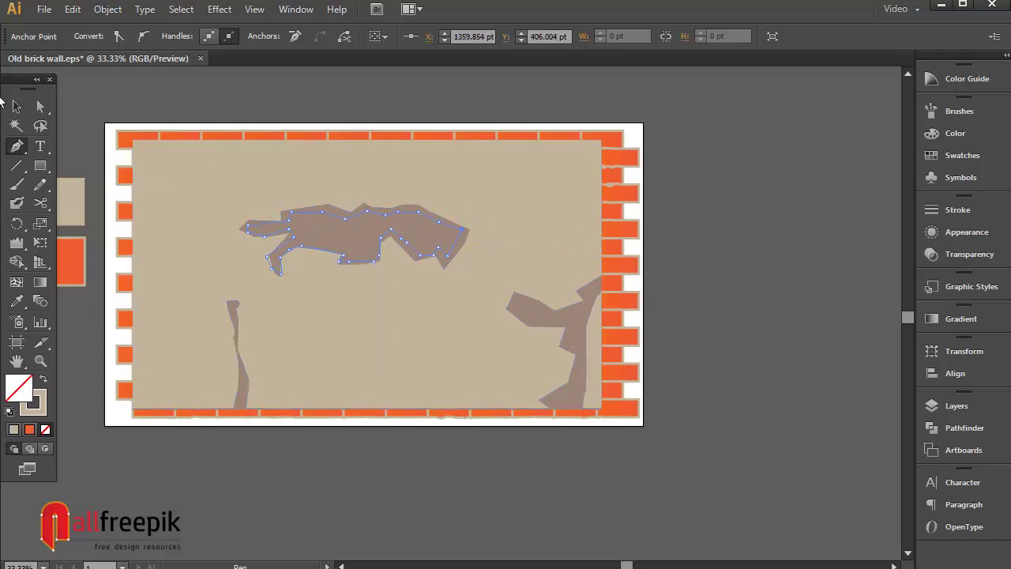
Select the traced path with the plaster panel and Shape Builder-delete that region to reveal bricks
{"action": "left_click", "coordinate": [19, 108]}
{"action": "left_click", "coordinate": [574, 401], "text": "shift"}
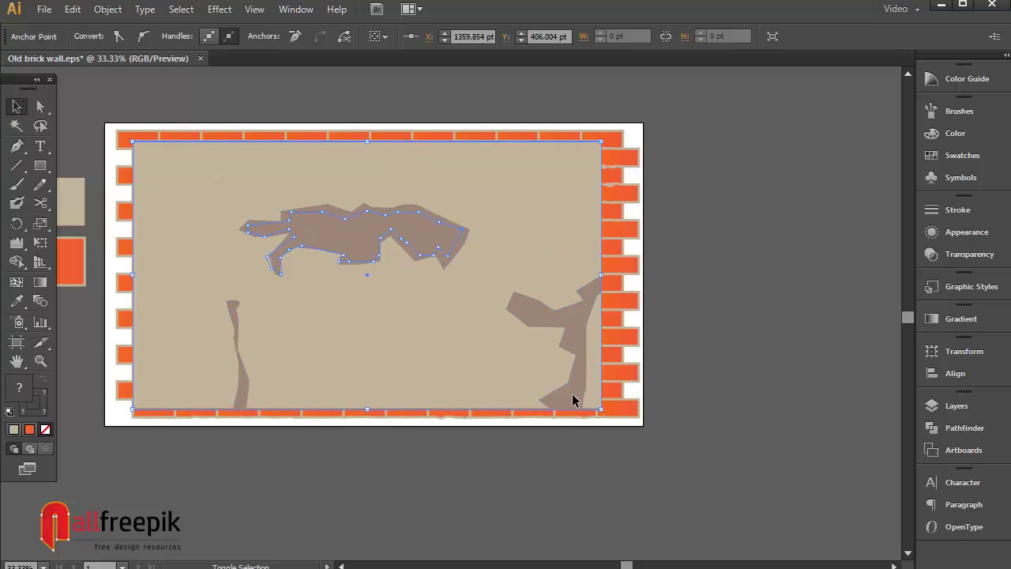
{"action": "left_click", "coordinate": [18, 261]}
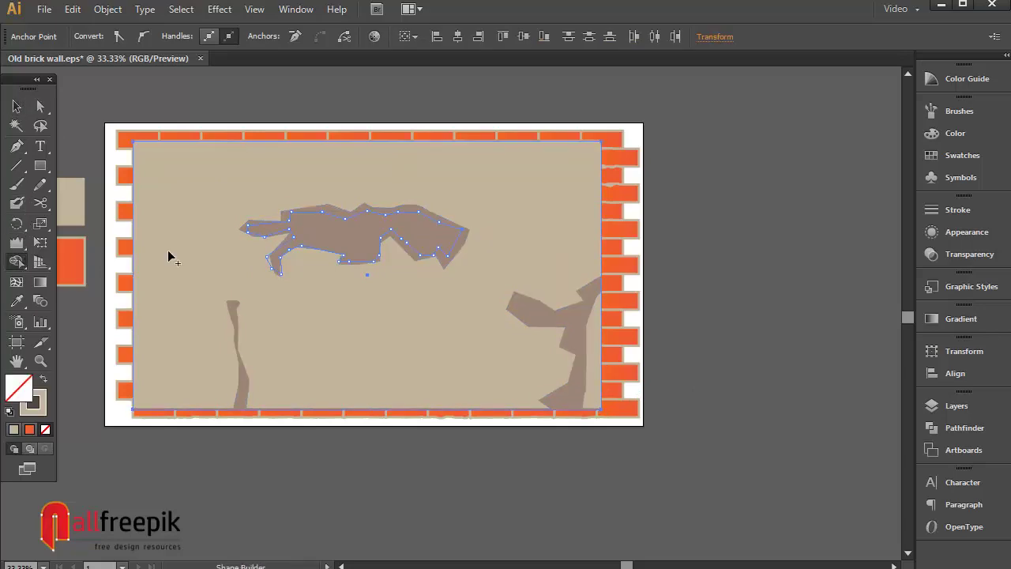
{"action": "left_click", "coordinate": [355, 237]}
{"action": "key", "text": "v"}
{"action": "left_click", "coordinate": [759, 211]}
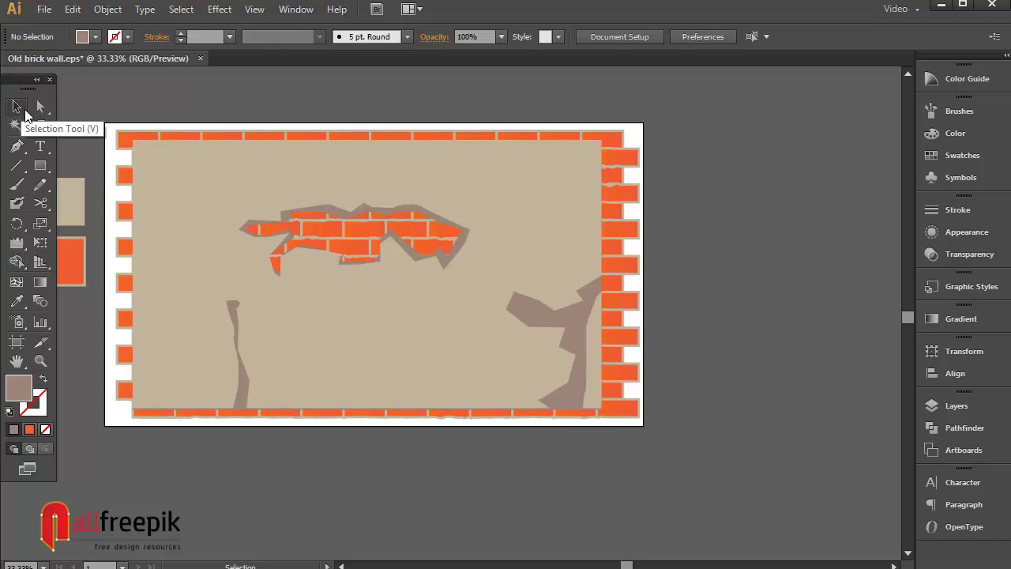
Pen-trace a curved path inside the narrow lower-left crack
{"action": "left_click", "coordinate": [17, 146]}
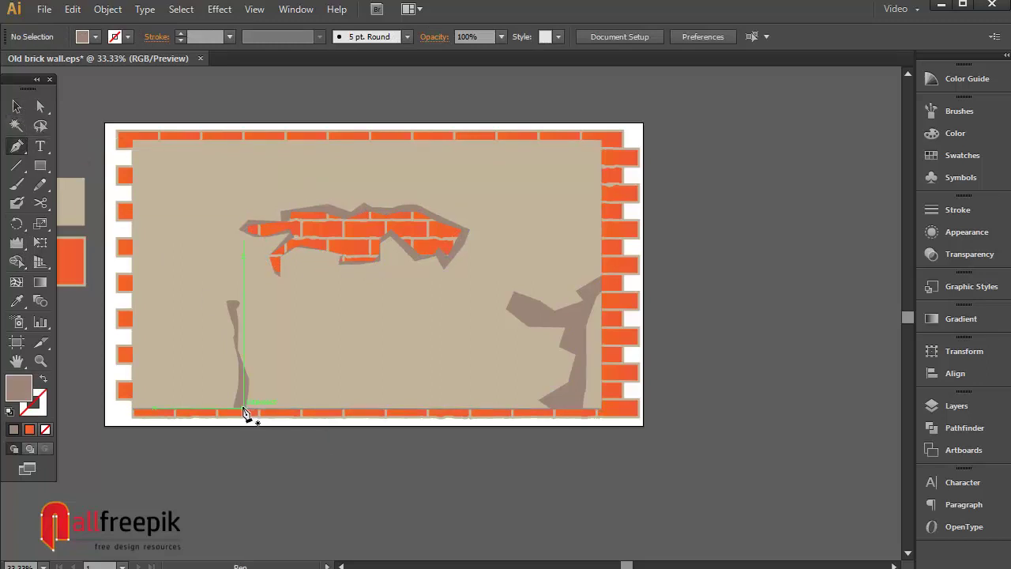
{"action": "mouse_move", "coordinate": [241, 399]}
{"action": "left_mouse_down"}
{"action": "mouse_move", "coordinate": [235, 311]}
{"action": "mouse_move", "coordinate": [234, 320]}
{"action": "left_mouse_up"}
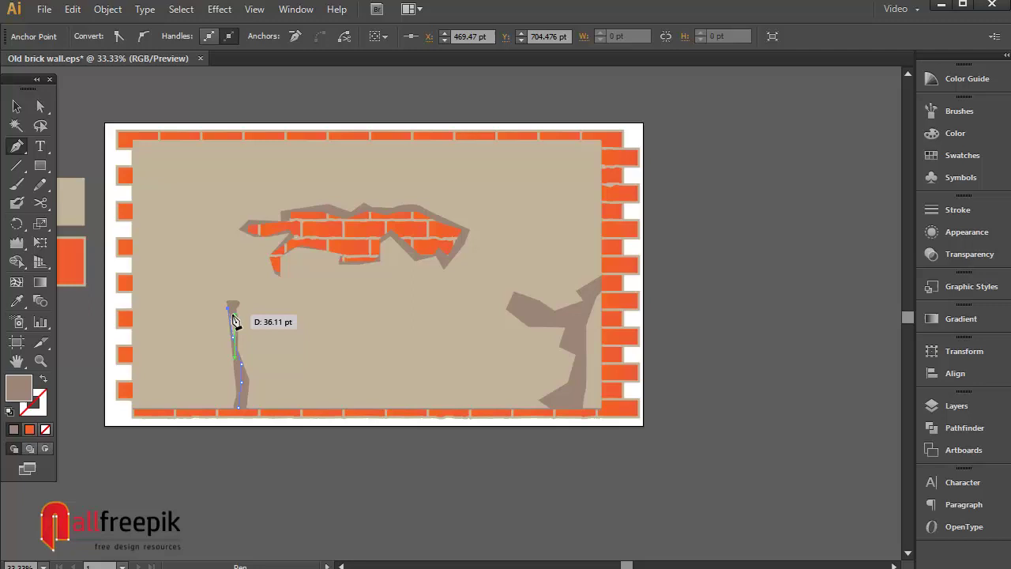
{"action": "left_click_drag", "start_coordinate": [240, 355], "coordinate": [245, 420]}
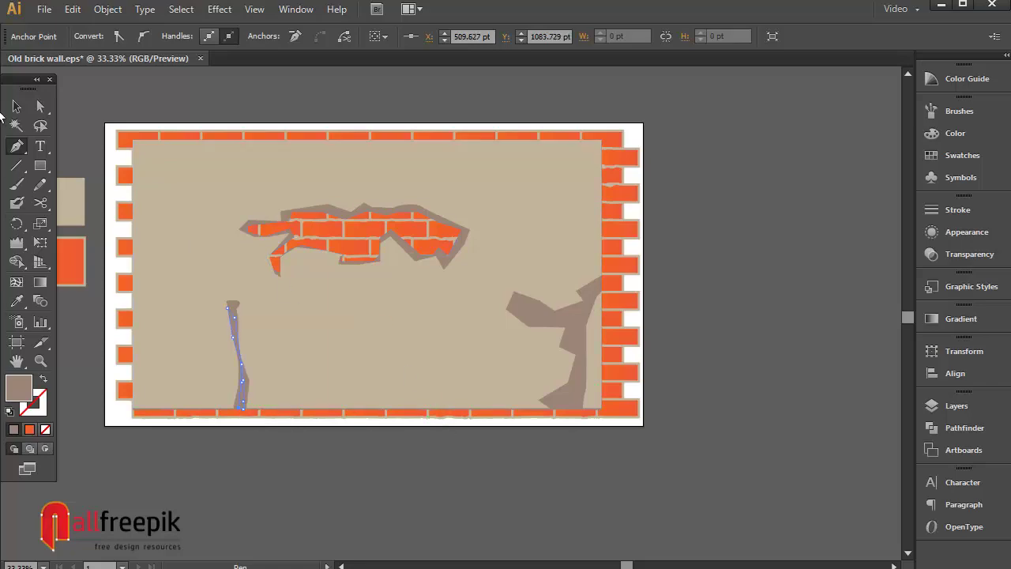
Select all and Shape Builder-delete the thin crack's inner regions, then zoom out
{"action": "left_click", "coordinate": [13, 110]}
{"action": "left_click", "coordinate": [577, 403]}
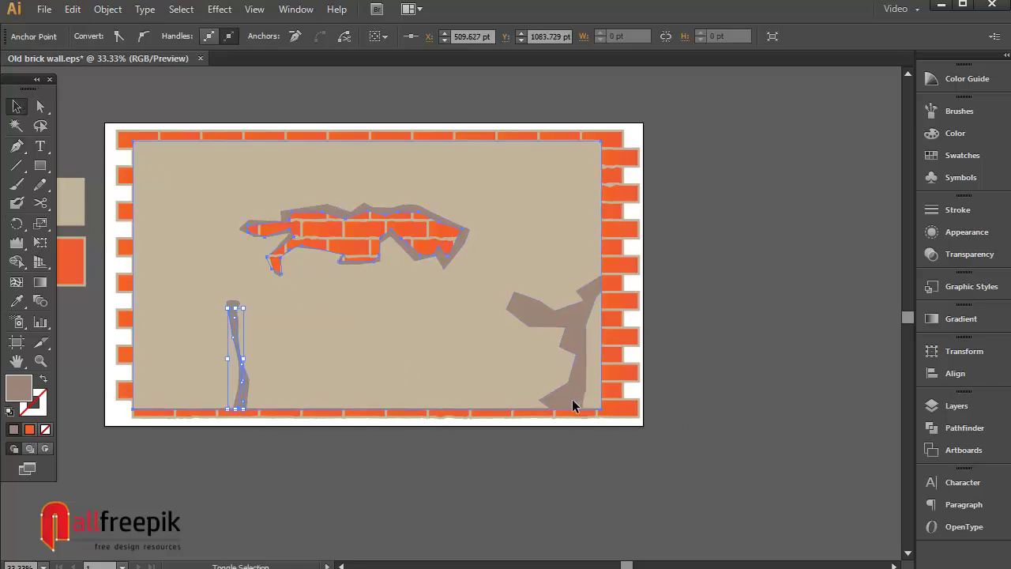
{"action": "left_click", "coordinate": [18, 261]}
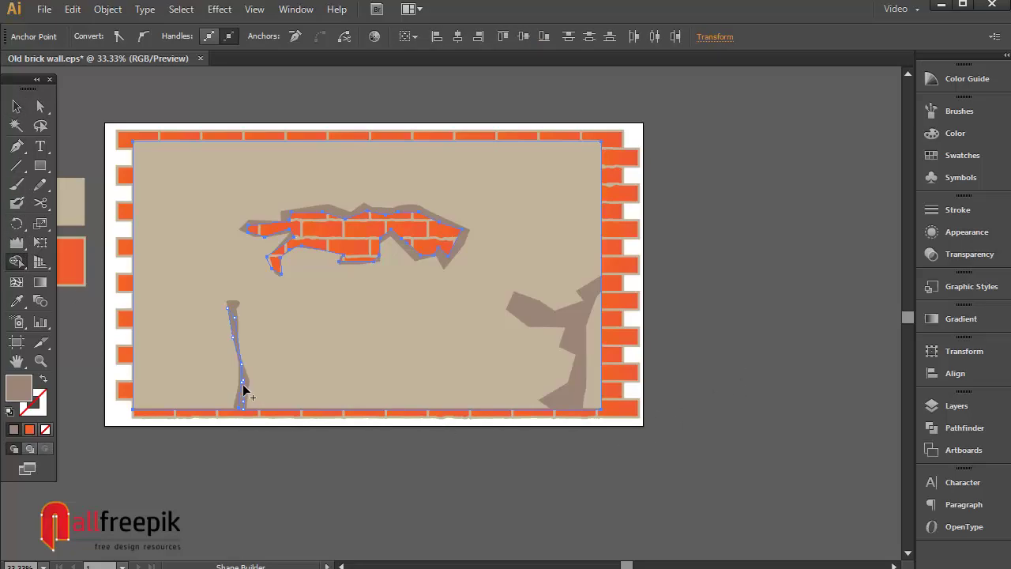
{"action": "key", "text": "ctrl+a"}
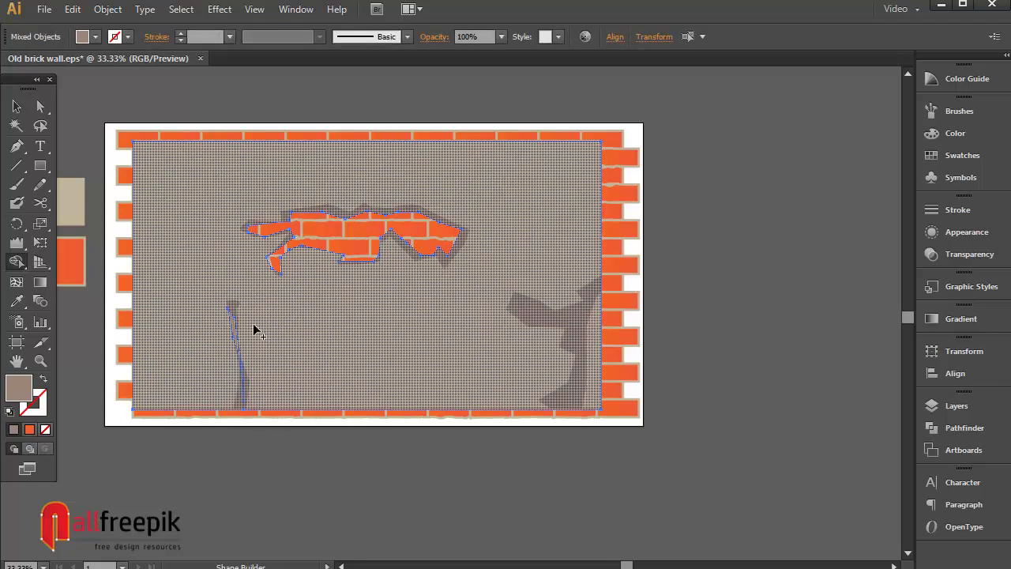
{"action": "scroll", "coordinate": [305, 434], "scroll_direction": "up", "scroll_amount": 5}
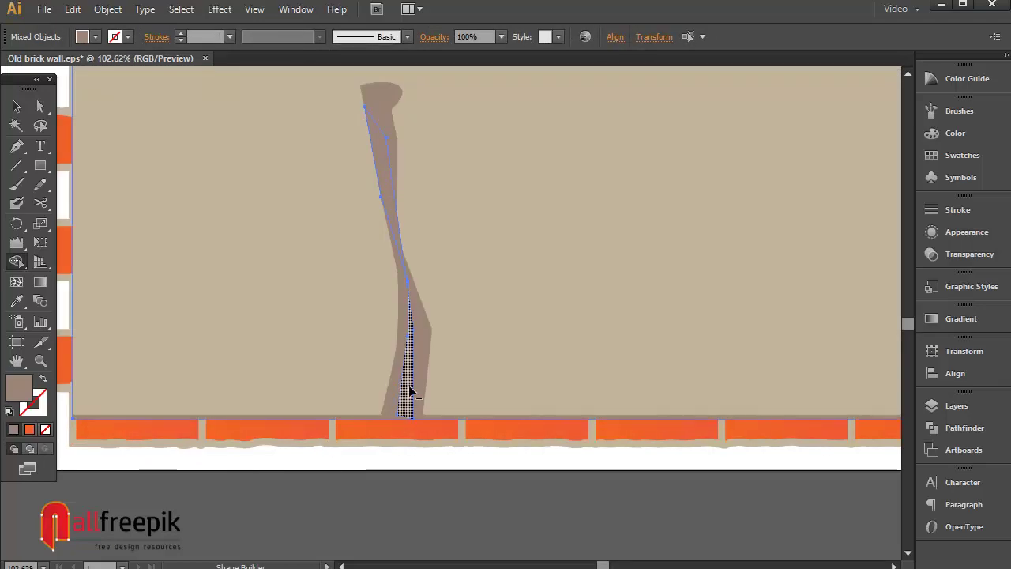
{"action": "left_click", "coordinate": [410, 391], "text": "alt"}
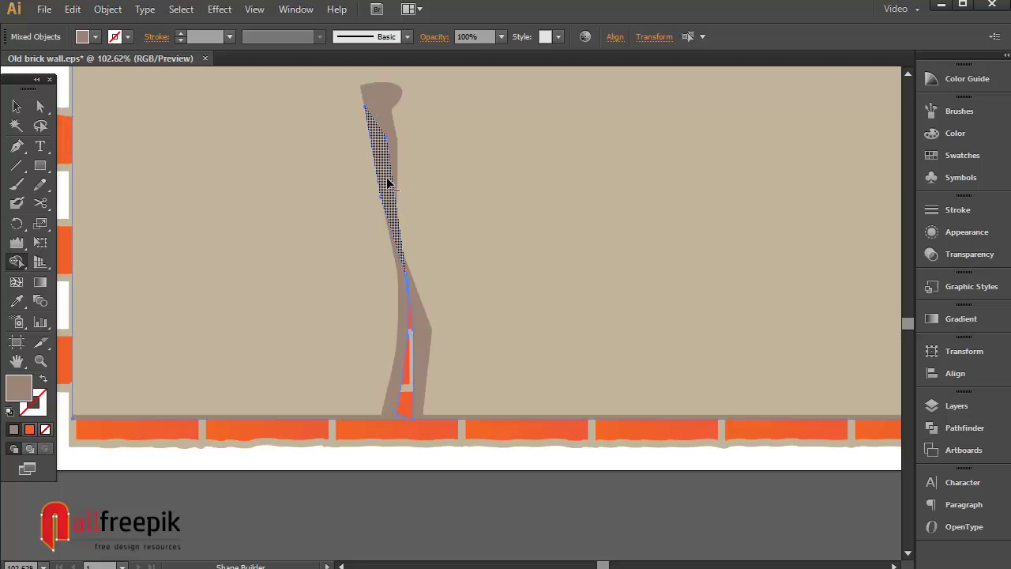
{"action": "left_click", "coordinate": [387, 181], "text": "alt"}
{"action": "left_click", "coordinate": [14, 108]}
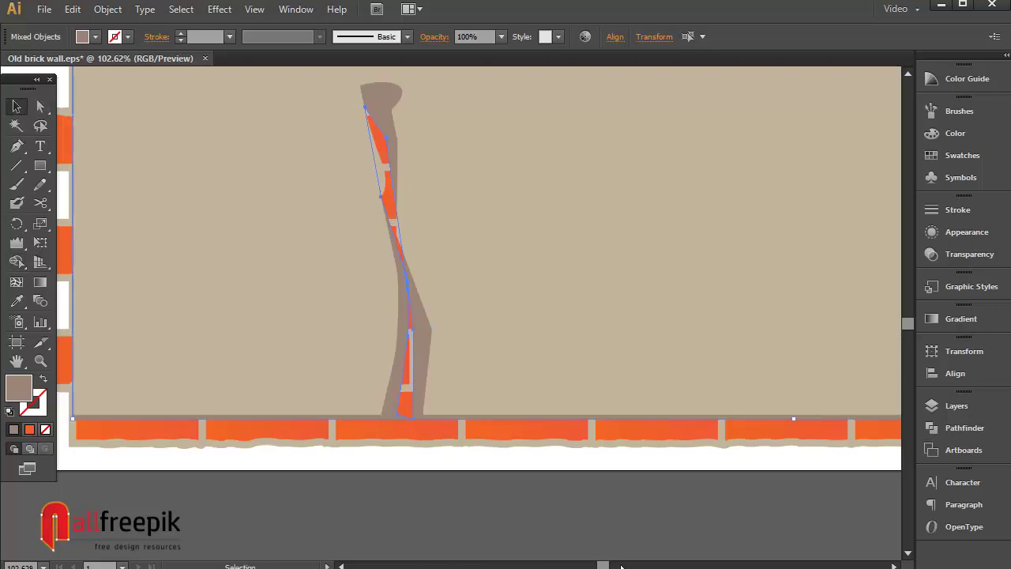
{"action": "left_click", "coordinate": [606, 536]}
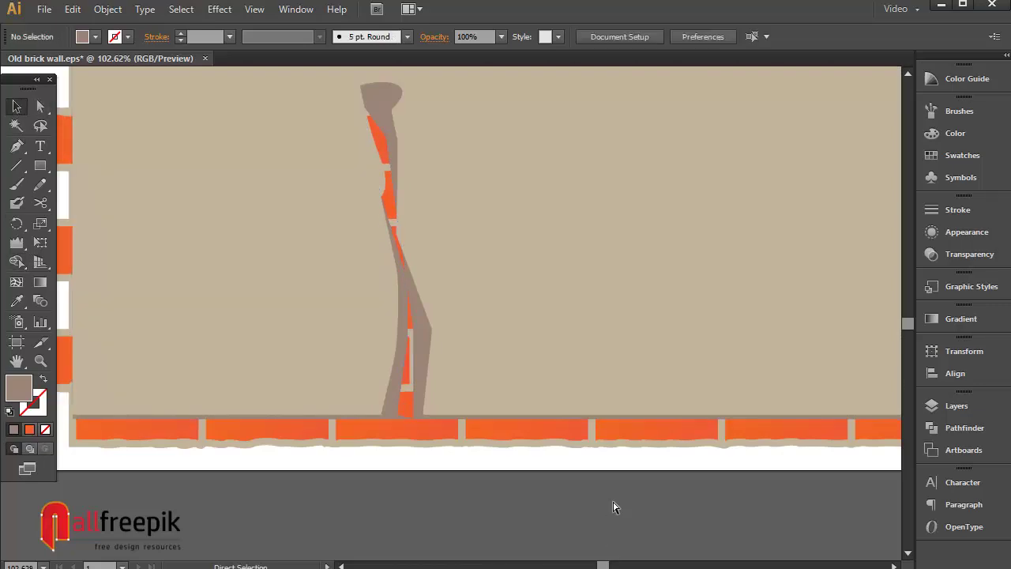
{"action": "key", "text": "ctrl+minus"}
{"action": "key", "text": "ctrl+minus"}
{"action": "key", "text": "ctrl+minus"}
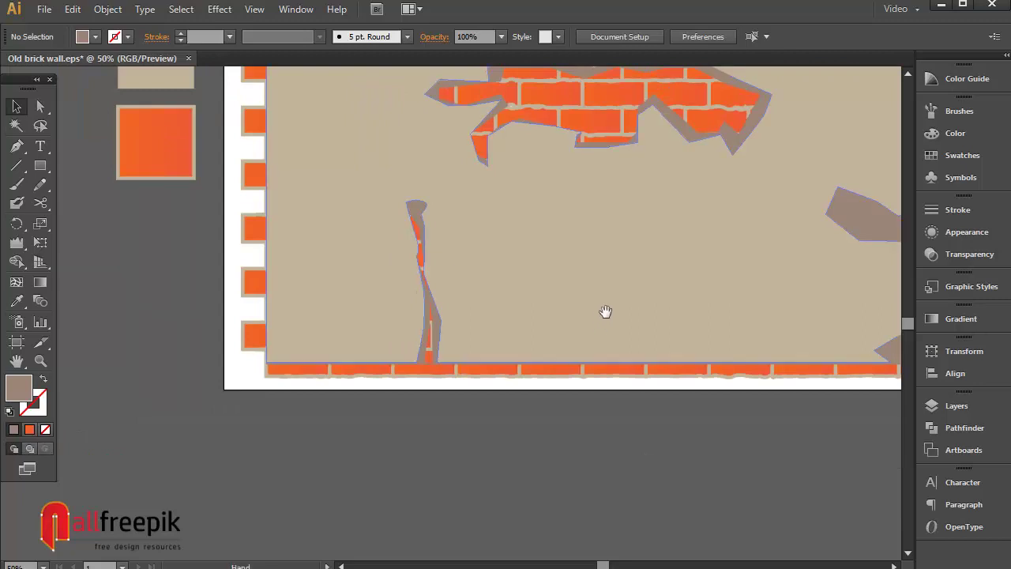
Pan right and pen-trace up the right grey patch's edge and around its upper-left notch
{"action": "left_click_drag", "start_coordinate": [605, 312], "coordinate": [340, 328]}
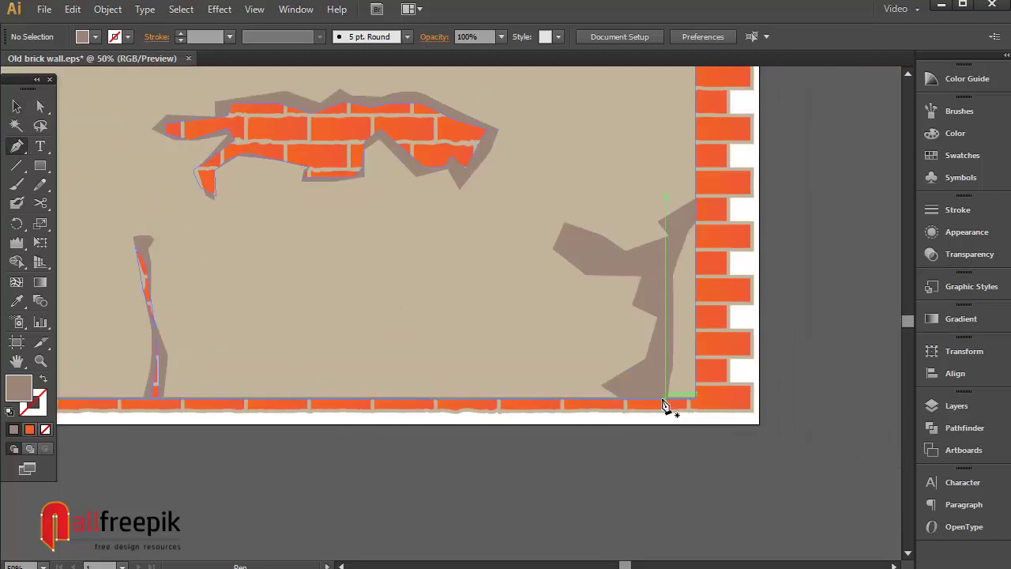
{"action": "left_click", "coordinate": [656, 399]}
{"action": "left_click", "coordinate": [664, 366]}
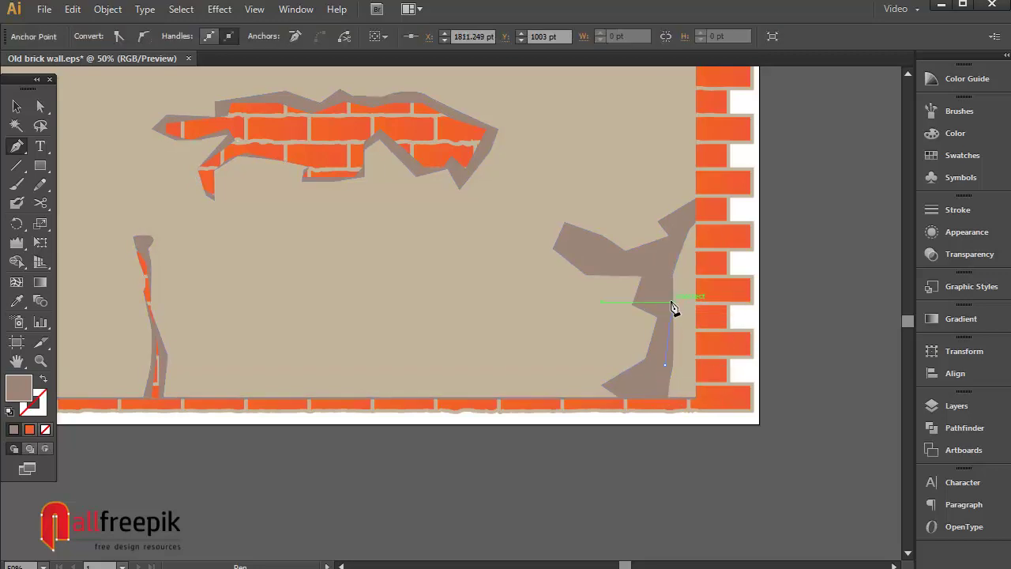
{"action": "left_click", "coordinate": [672, 302]}
{"action": "left_click", "coordinate": [677, 250]}
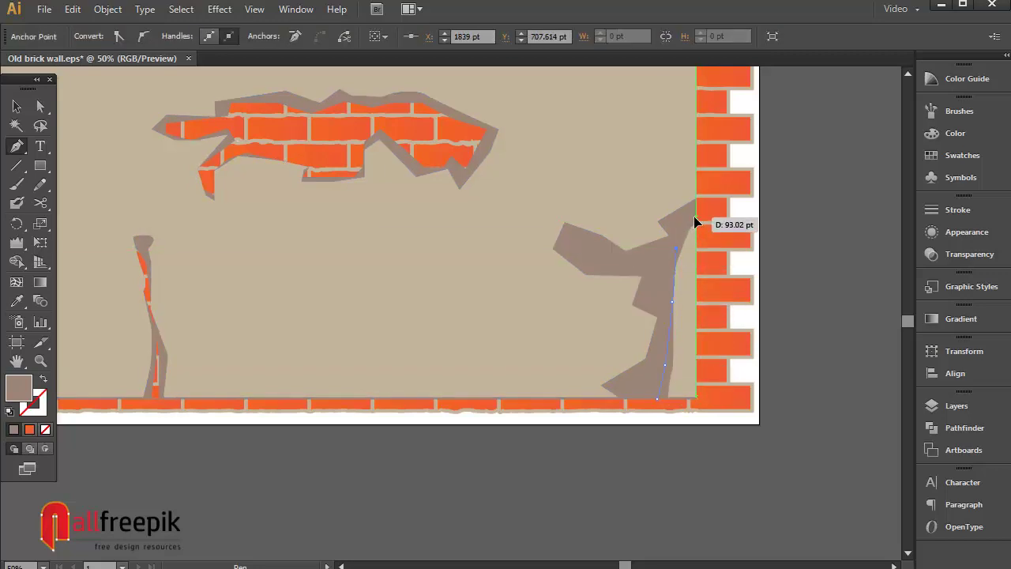
{"action": "left_click", "coordinate": [695, 203]}
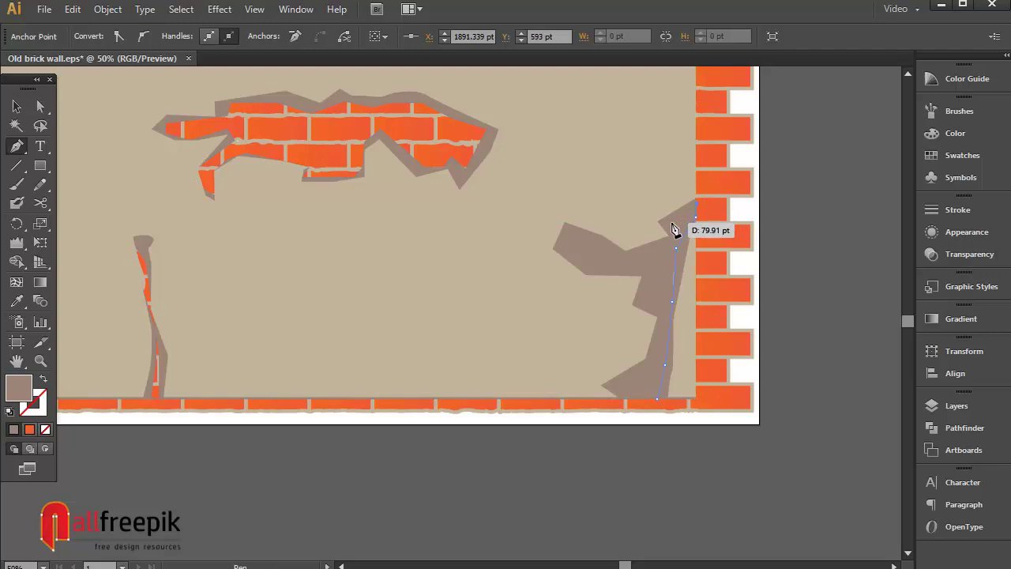
{"action": "left_click", "coordinate": [669, 223]}
{"action": "left_click", "coordinate": [667, 245]}
{"action": "left_click", "coordinate": [634, 258]}
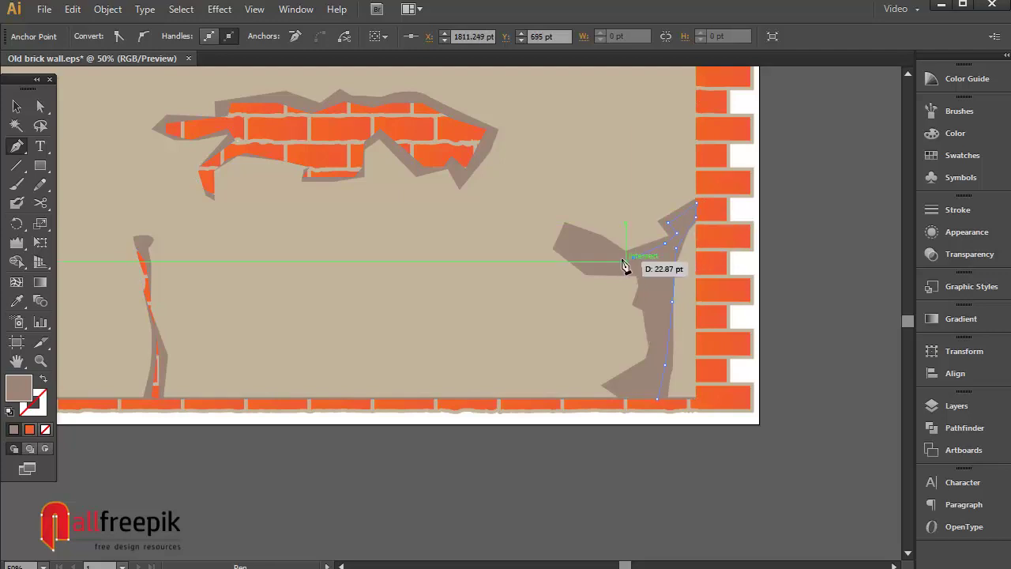
{"action": "left_click", "coordinate": [612, 251]}
{"action": "left_click", "coordinate": [570, 237]}
{"action": "left_click", "coordinate": [587, 263]}
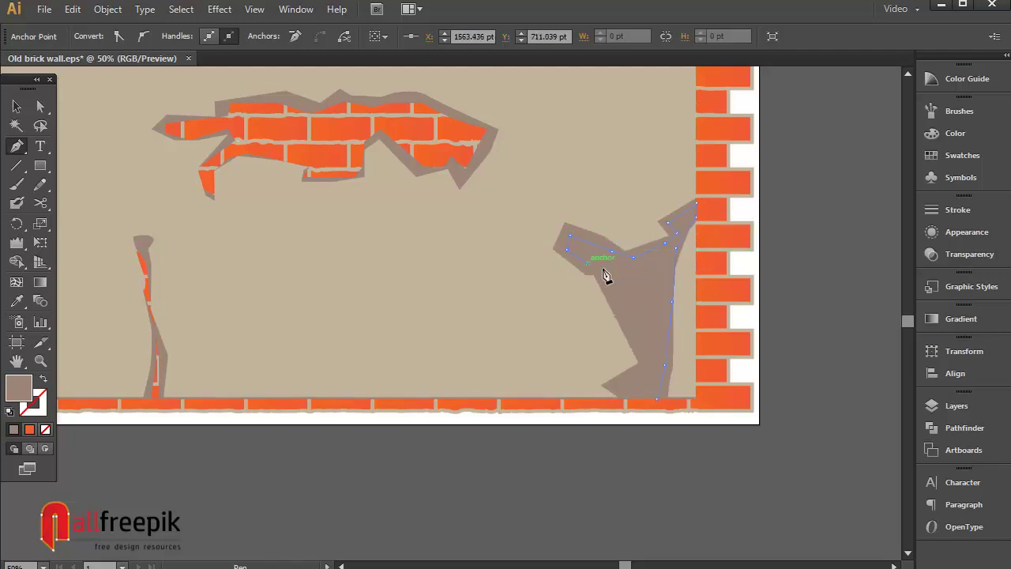
Make the path unfilled and finish tracing down the patch to the wall's bottom edge
{"action": "left_click", "coordinate": [42, 382]}
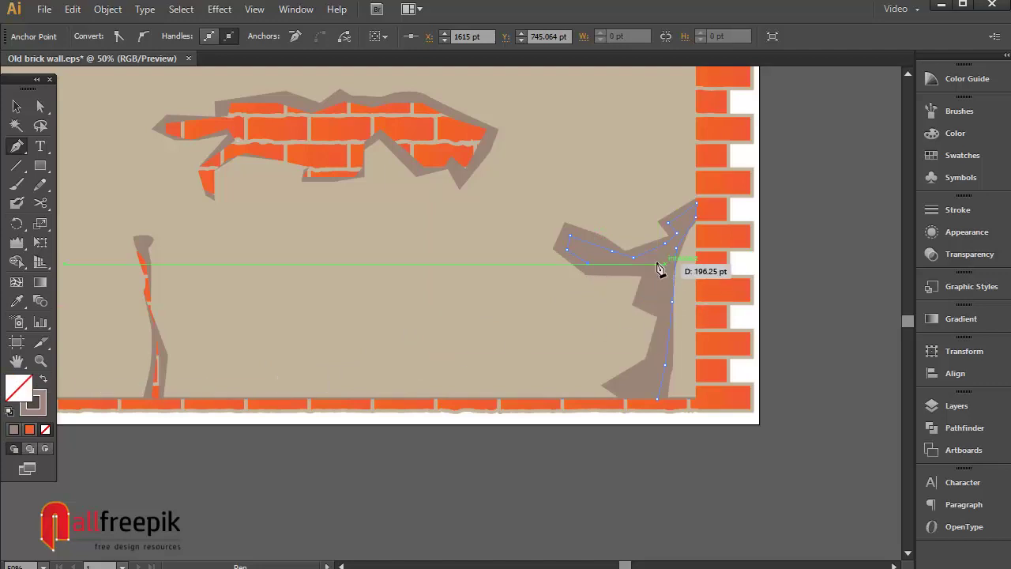
{"action": "left_click", "coordinate": [598, 268]}
{"action": "left_click", "coordinate": [644, 275]}
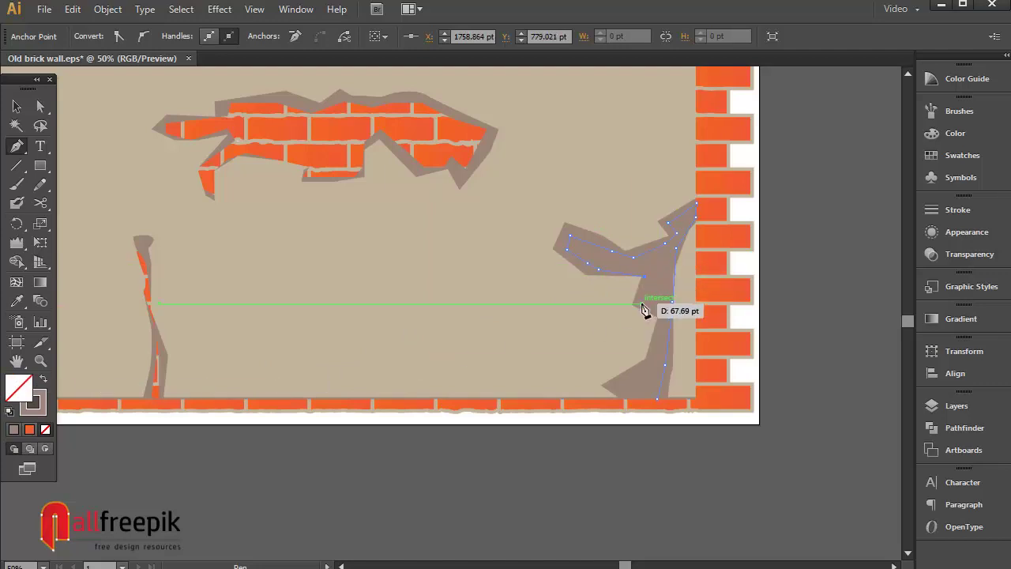
{"action": "left_click", "coordinate": [637, 305]}
{"action": "left_click", "coordinate": [656, 318]}
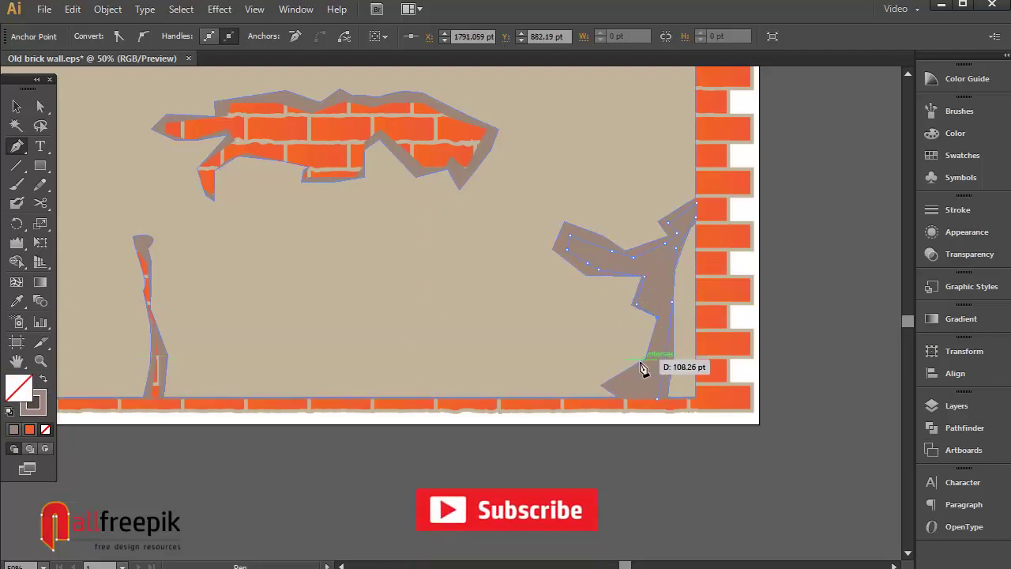
{"action": "left_click", "coordinate": [640, 365]}
{"action": "left_click", "coordinate": [605, 387]}
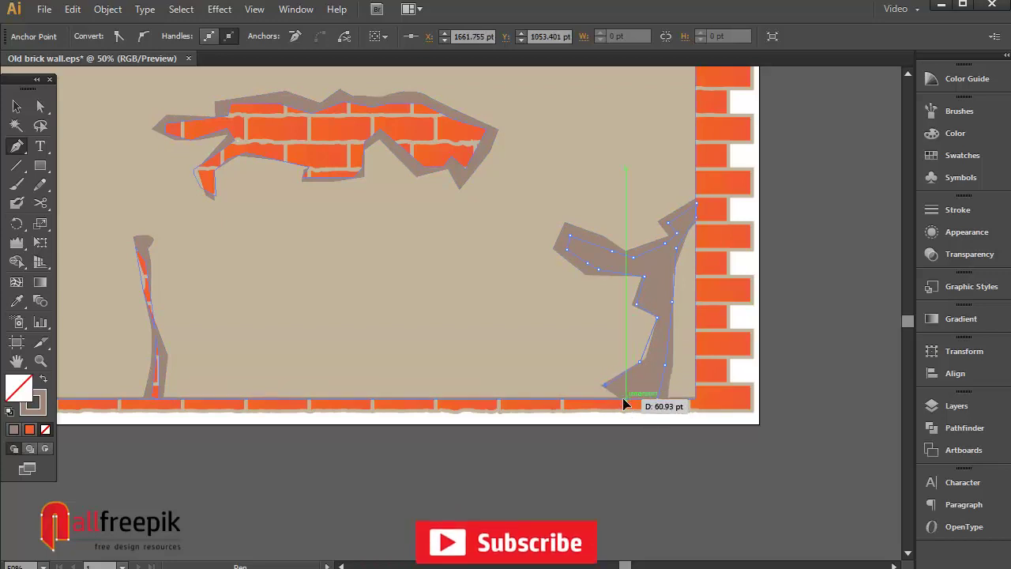
{"action": "left_click", "coordinate": [657, 400]}
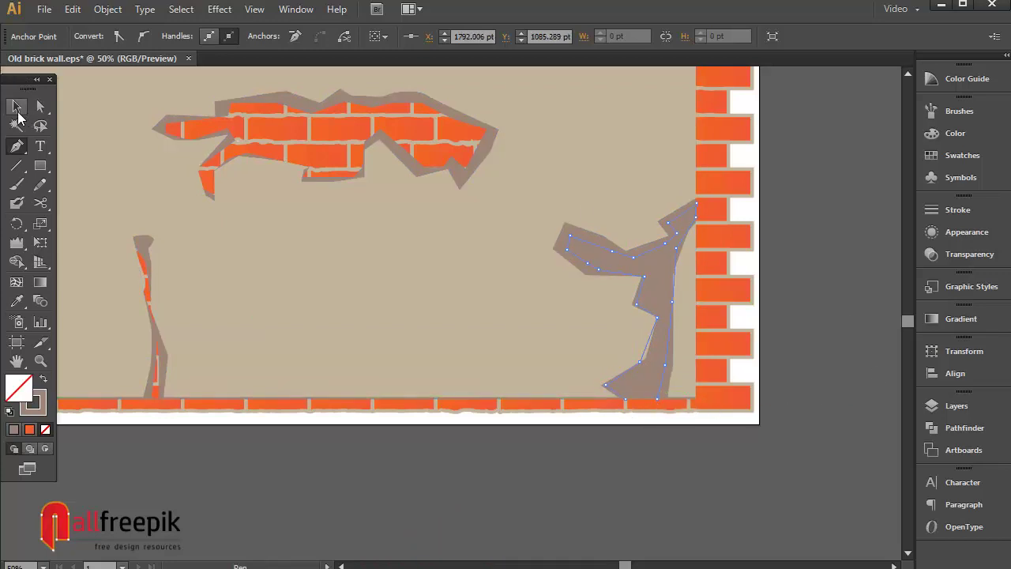
Select all, Shape Builder-delete the traced right-patch region, then zoom to fit the artboard
{"action": "left_click", "coordinate": [17, 111]}
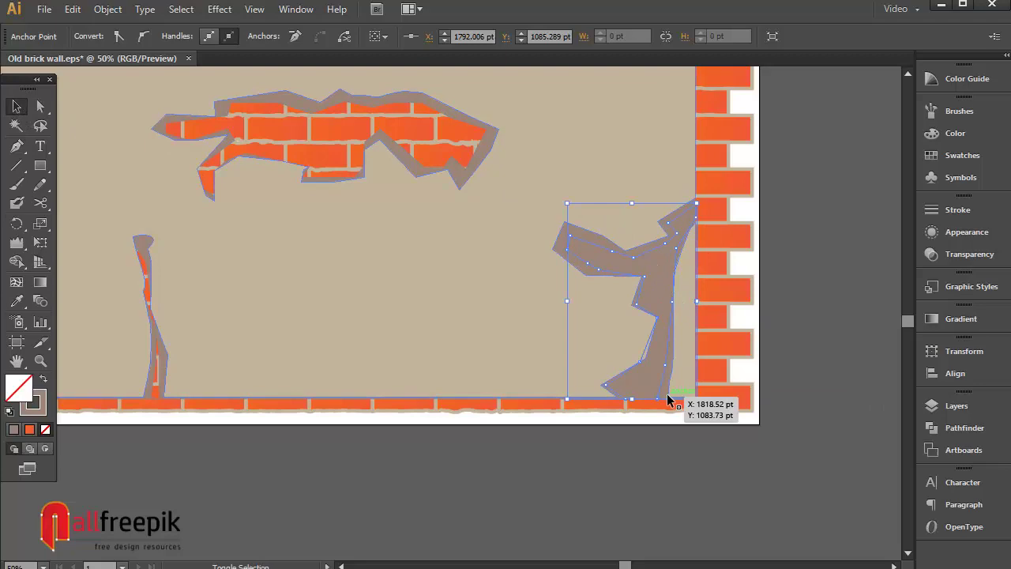
{"action": "key", "text": "ctrl+a"}
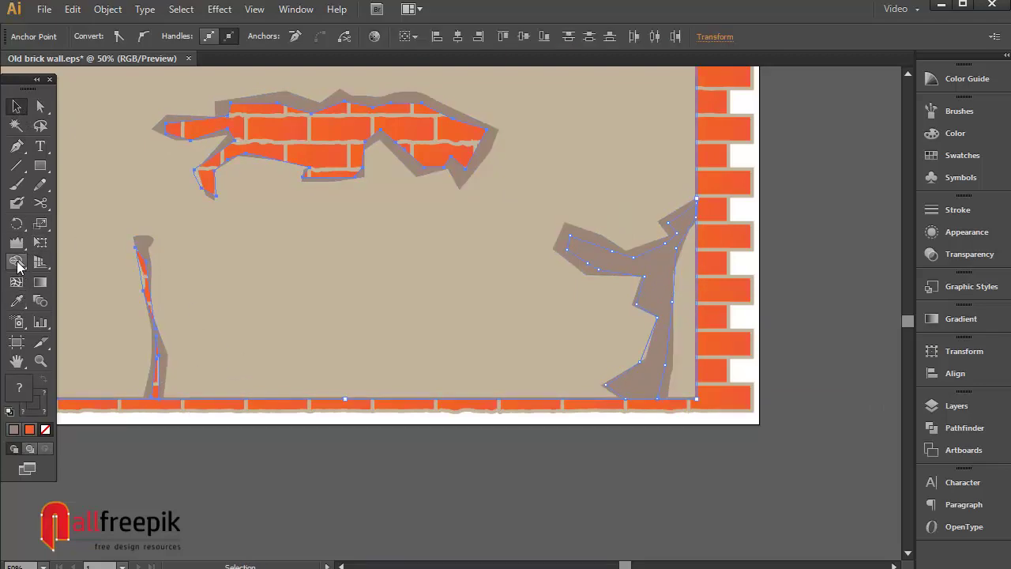
{"action": "left_click", "coordinate": [18, 263]}
{"action": "left_click", "coordinate": [662, 276], "text": "alt"}
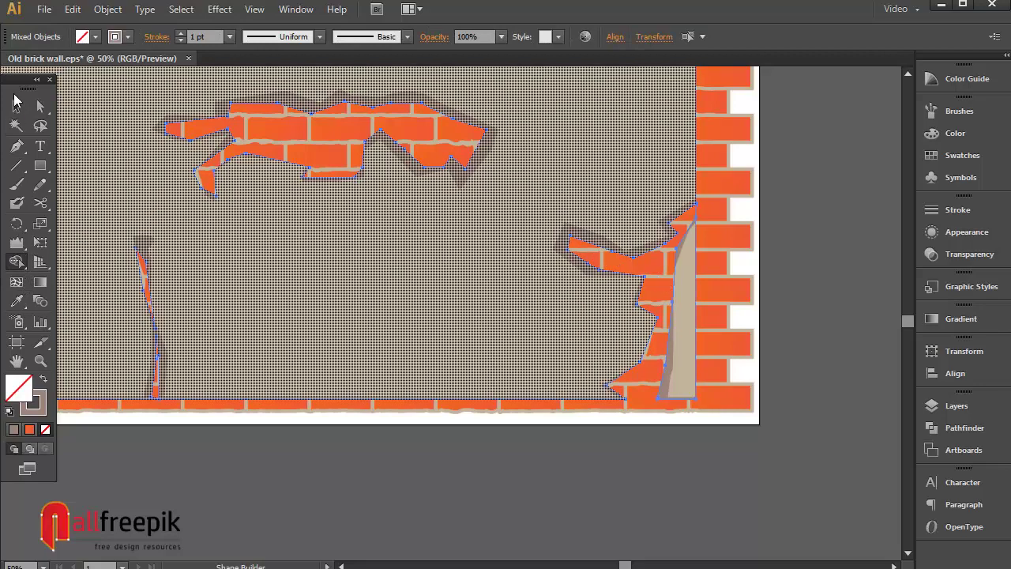
{"action": "left_click", "coordinate": [16, 102]}
{"action": "left_click", "coordinate": [806, 272]}
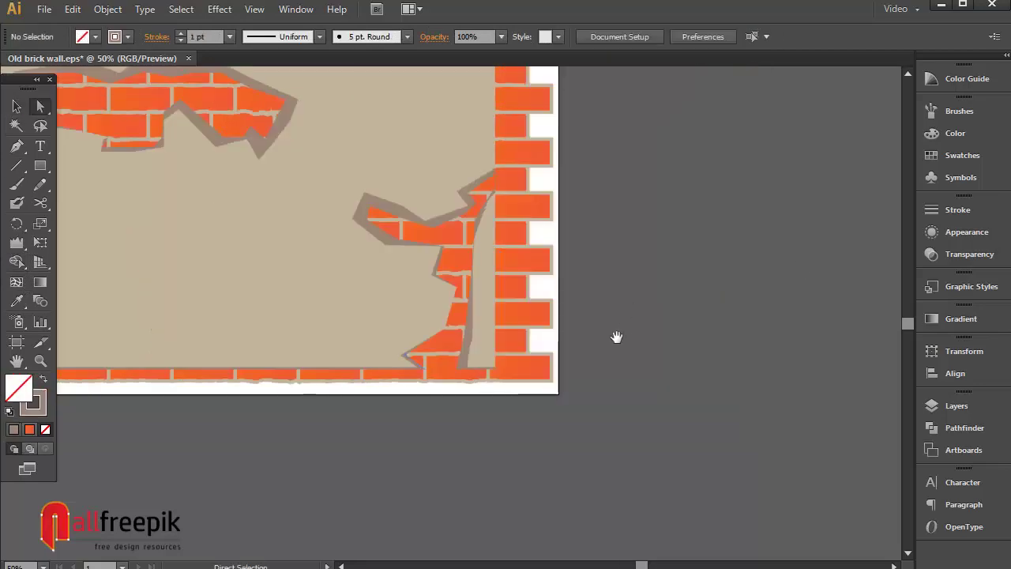
{"action": "mouse_move", "coordinate": [616, 338]}
{"action": "left_mouse_down"}
{"action": "mouse_move", "coordinate": [713, 427]}
{"action": "mouse_move", "coordinate": [759, 445]}
{"action": "mouse_move", "coordinate": [832, 384]}
{"action": "left_mouse_up"}
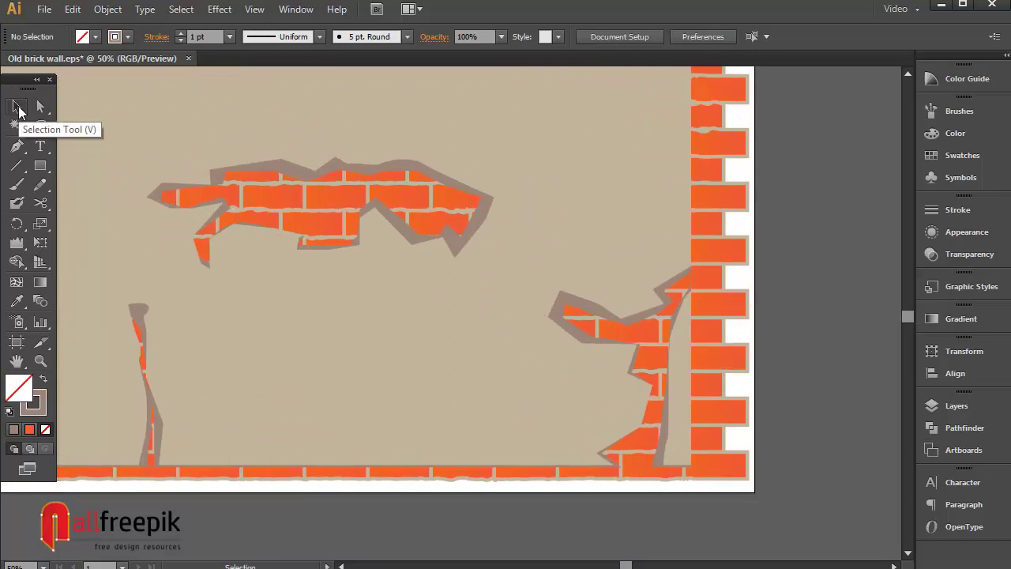
{"action": "key", "text": "ctrl+minus"}
{"action": "key", "text": "space"}
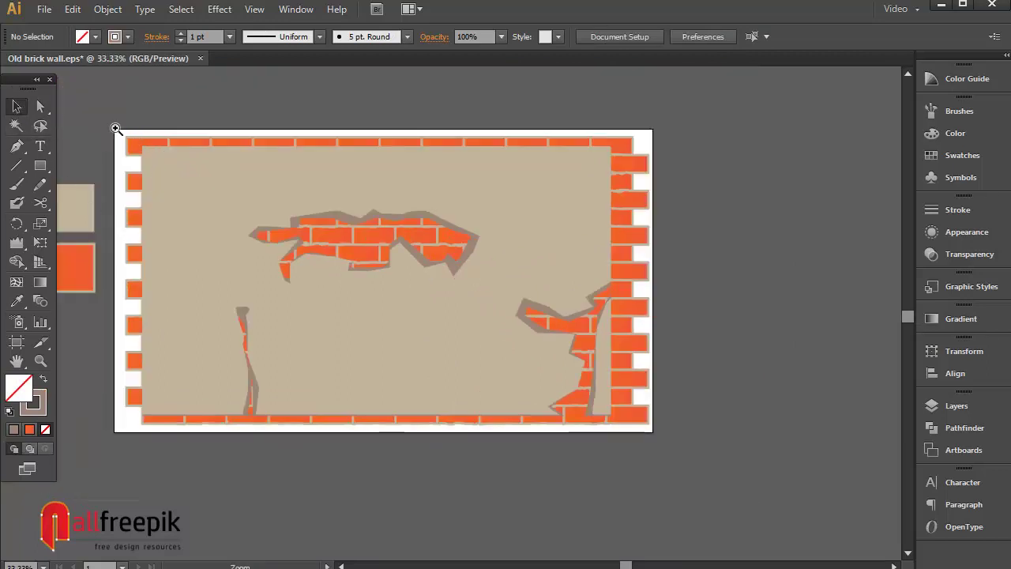
{"action": "left_click_drag", "start_coordinate": [116, 128], "coordinate": [666, 503]}
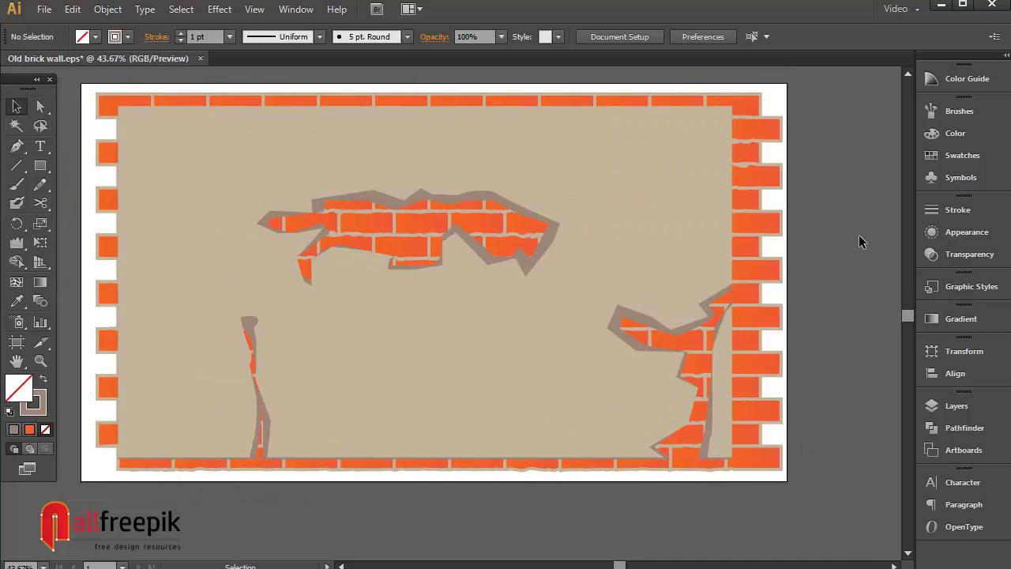
Give the crack layer beneath the plaster a Multiply 75% drop shadow with 5 pt offsets and blur
{"action": "left_click", "coordinate": [417, 201]}
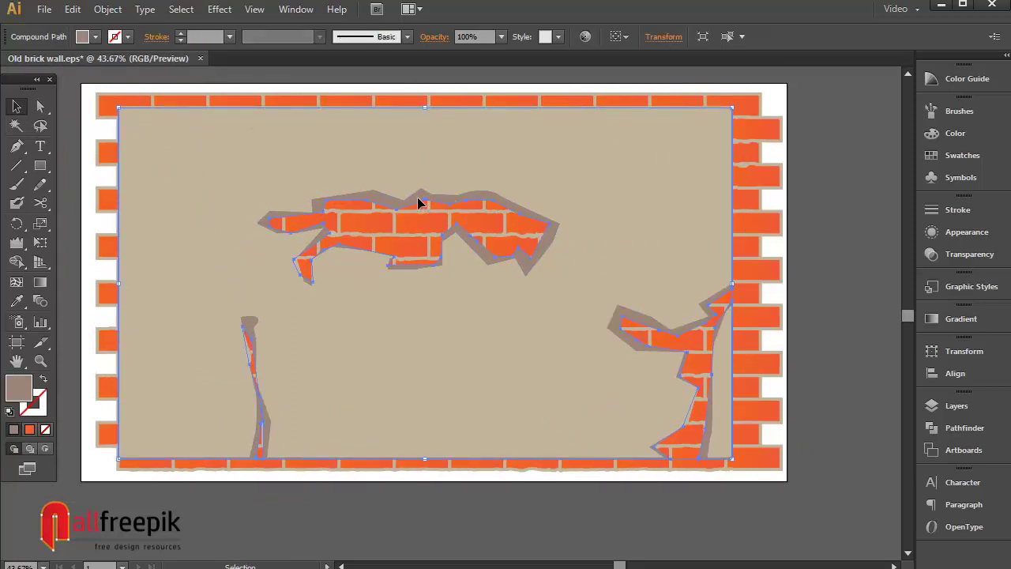
{"action": "left_click_drag", "start_coordinate": [715, 160], "coordinate": [575, 136]}
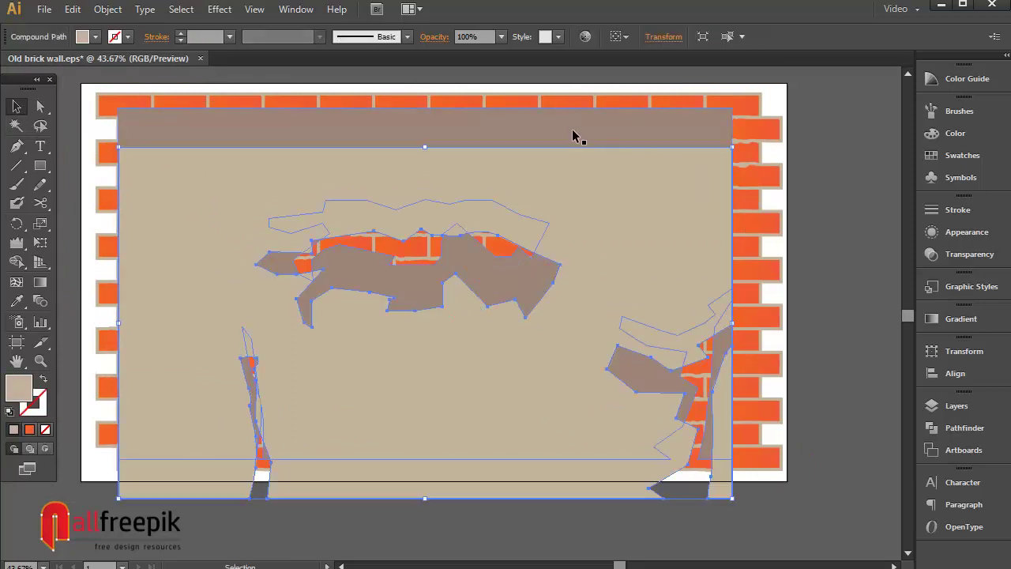
{"action": "left_click", "coordinate": [293, 130]}
{"action": "left_click", "coordinate": [107, 9]}
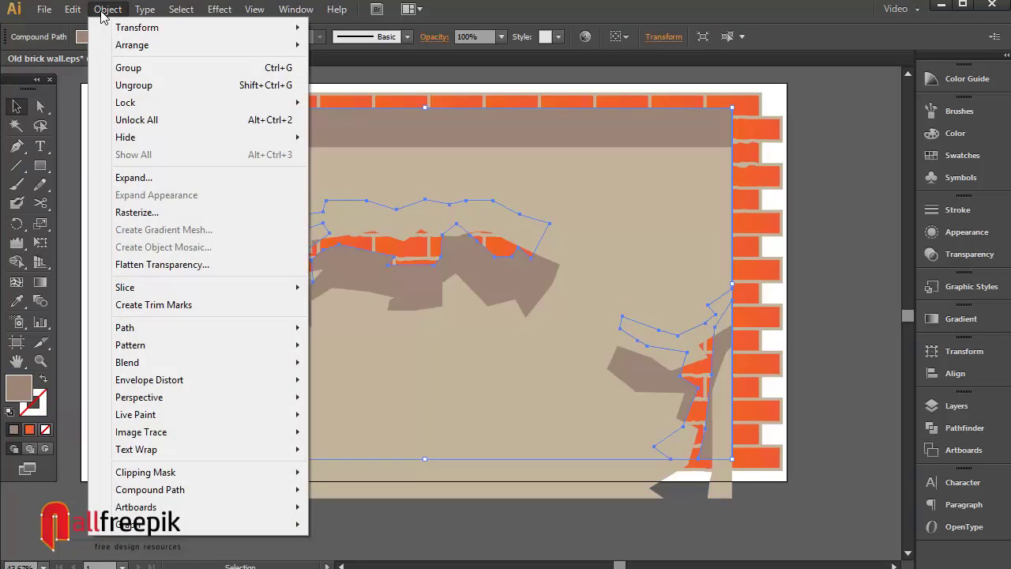
{"action": "left_click", "coordinate": [107, 9]}
{"action": "left_click", "coordinate": [220, 9]}
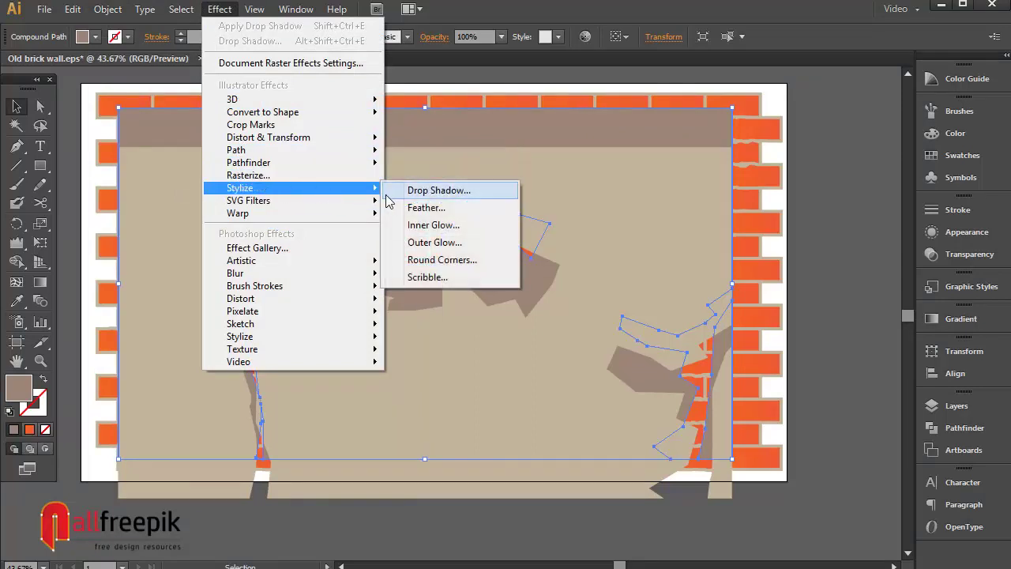
{"action": "left_click", "coordinate": [424, 196]}
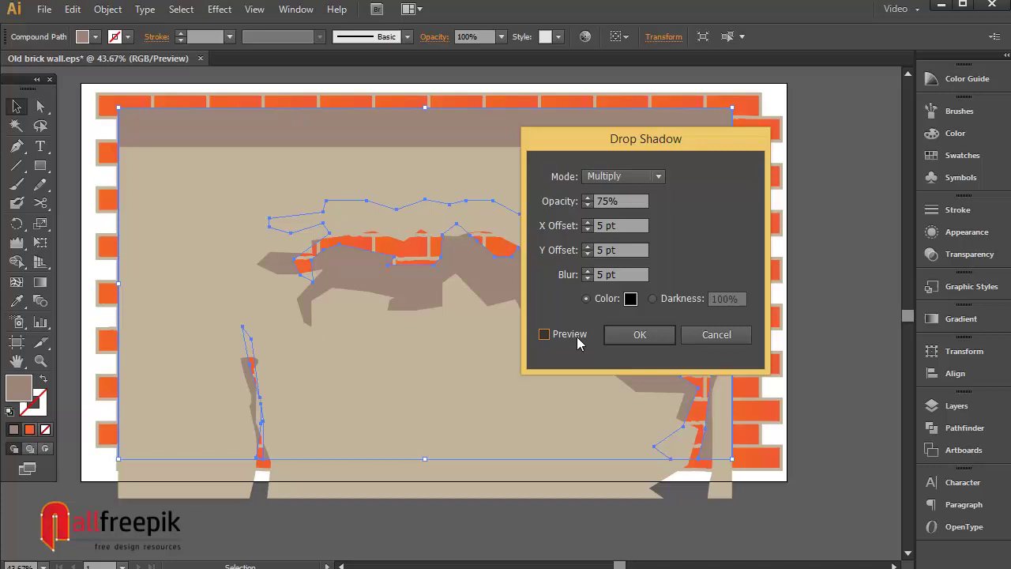
{"action": "left_click", "coordinate": [545, 334]}
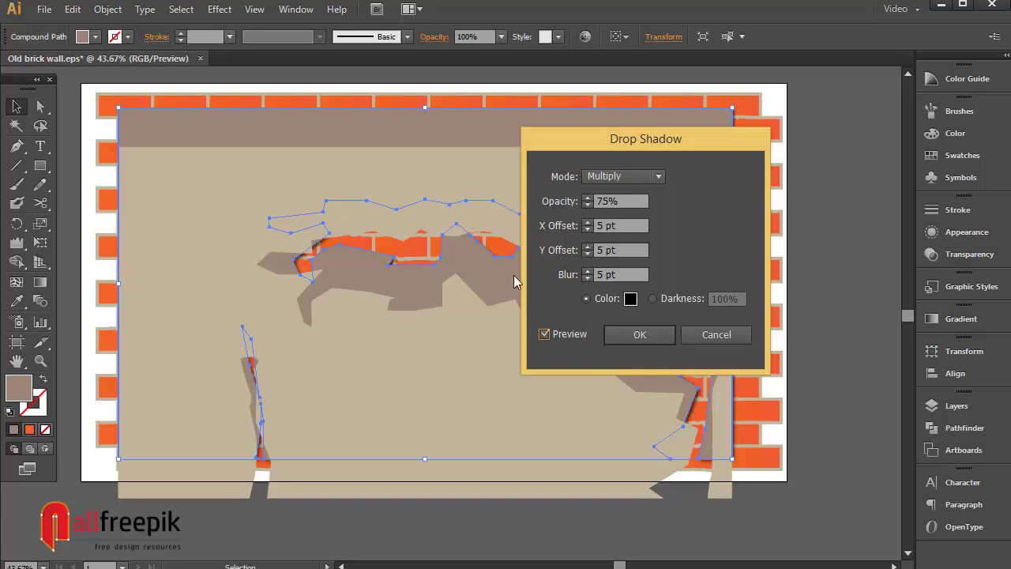
{"action": "left_click", "coordinate": [637, 333]}
{"action": "left_click", "coordinate": [839, 245]}
{"action": "left_click_drag", "start_coordinate": [672, 183], "coordinate": [677, 144]}
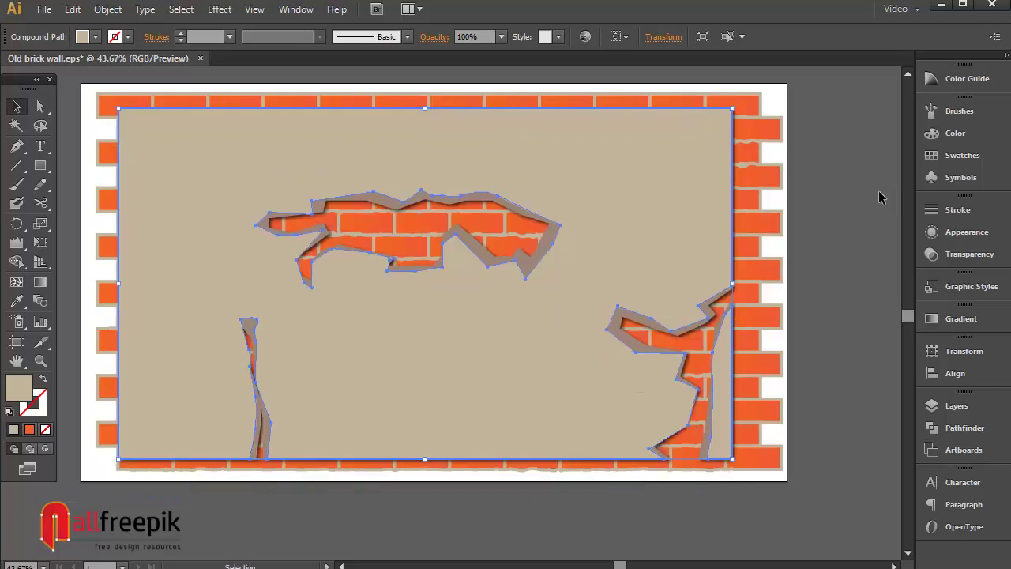
Select the crack outline paths and Wrinkle-brush the upper crack's top edge, tip and the vertical crack
{"action": "left_click", "coordinate": [848, 170]}
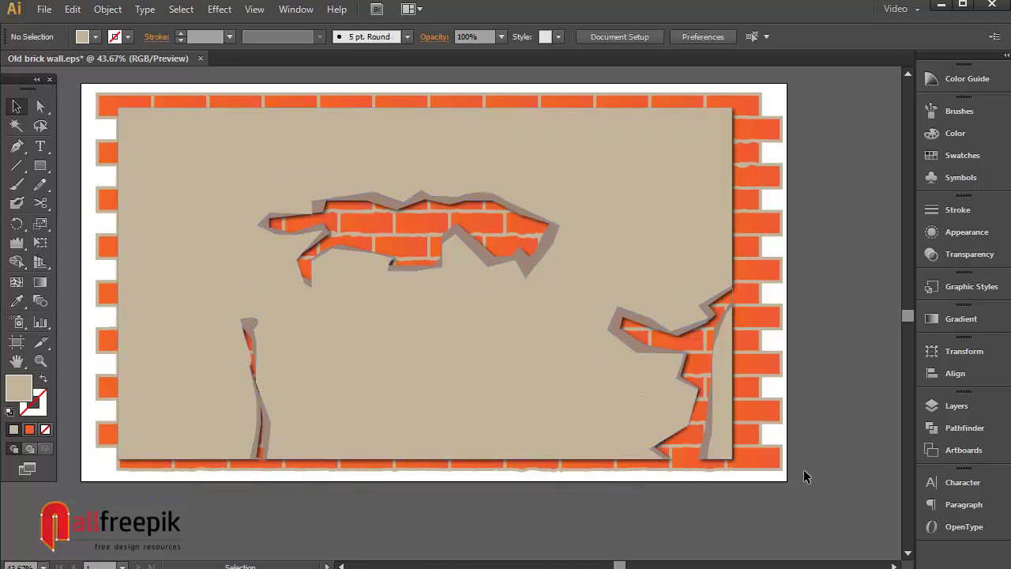
{"action": "scroll", "coordinate": [822, 479], "scroll_direction": "down", "scroll_amount": 1}
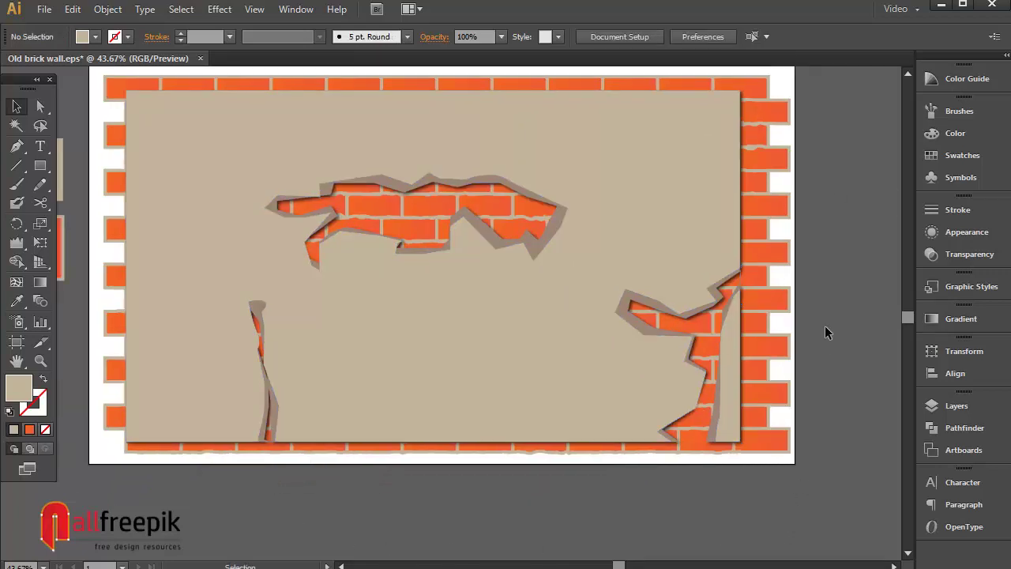
{"action": "left_click", "coordinate": [548, 224]}
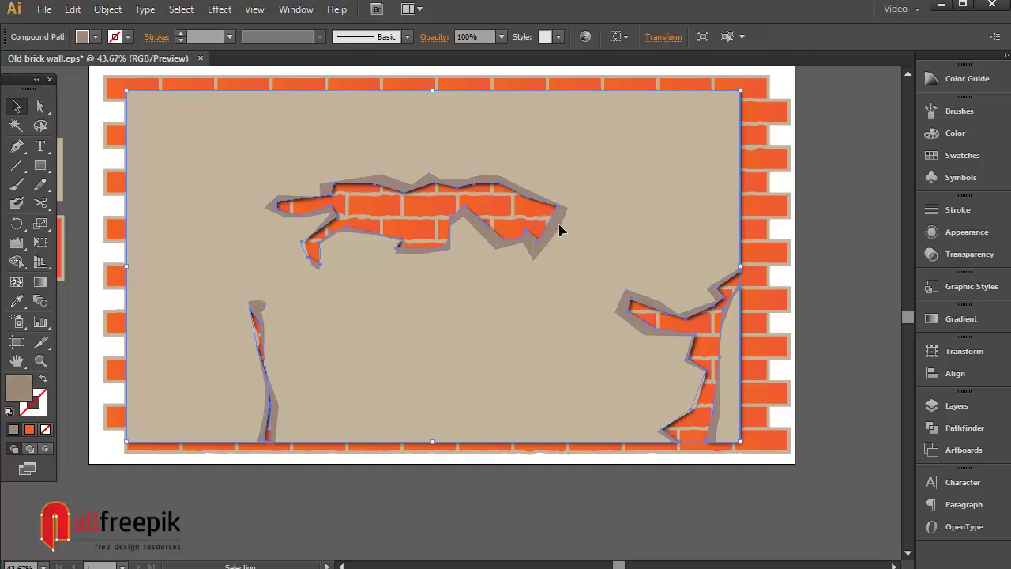
{"action": "left_click", "coordinate": [840, 226]}
{"action": "left_click_drag", "start_coordinate": [744, 155], "coordinate": [681, 227]}
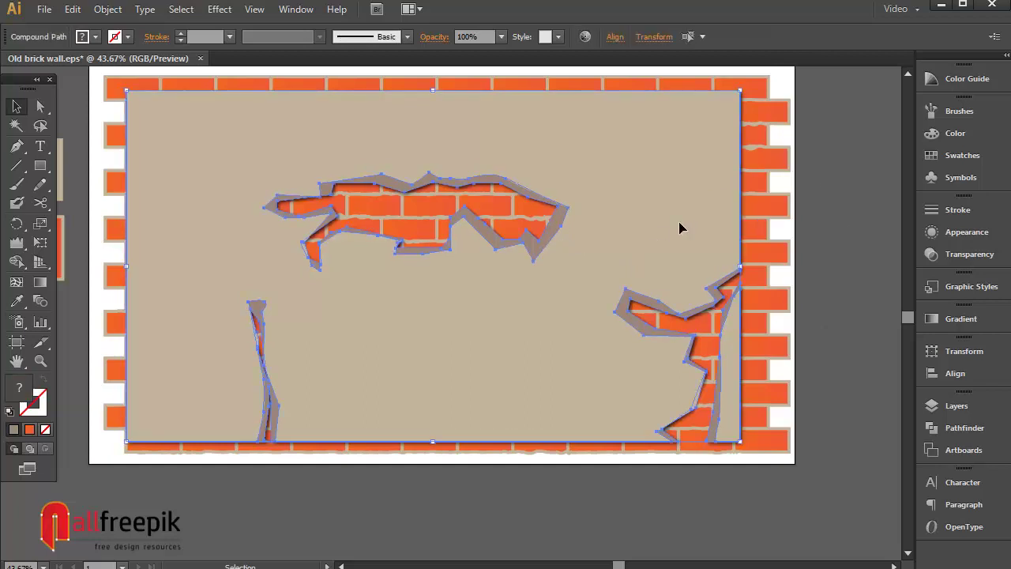
{"action": "left_click", "coordinate": [16, 242]}
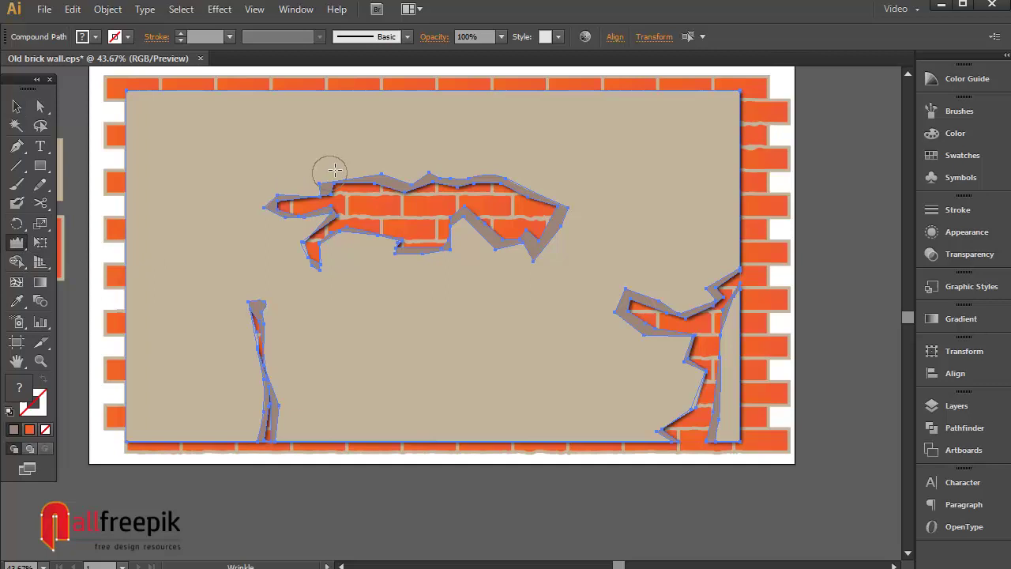
{"action": "mouse_move", "coordinate": [365, 185]}
{"action": "left_mouse_down"}
{"action": "mouse_move", "coordinate": [417, 187]}
{"action": "mouse_move", "coordinate": [529, 232]}
{"action": "mouse_move", "coordinate": [510, 243]}
{"action": "mouse_move", "coordinate": [486, 237]}
{"action": "mouse_move", "coordinate": [465, 213]}
{"action": "mouse_move", "coordinate": [454, 241]}
{"action": "mouse_move", "coordinate": [426, 251]}
{"action": "mouse_move", "coordinate": [345, 225]}
{"action": "mouse_move", "coordinate": [312, 256]}
{"action": "mouse_move", "coordinate": [328, 212]}
{"action": "mouse_move", "coordinate": [265, 207]}
{"action": "left_mouse_up"}
{"action": "mouse_move", "coordinate": [279, 361]}
{"action": "left_mouse_down"}
{"action": "mouse_move", "coordinate": [282, 414]}
{"action": "mouse_move", "coordinate": [269, 385]}
{"action": "left_mouse_up"}
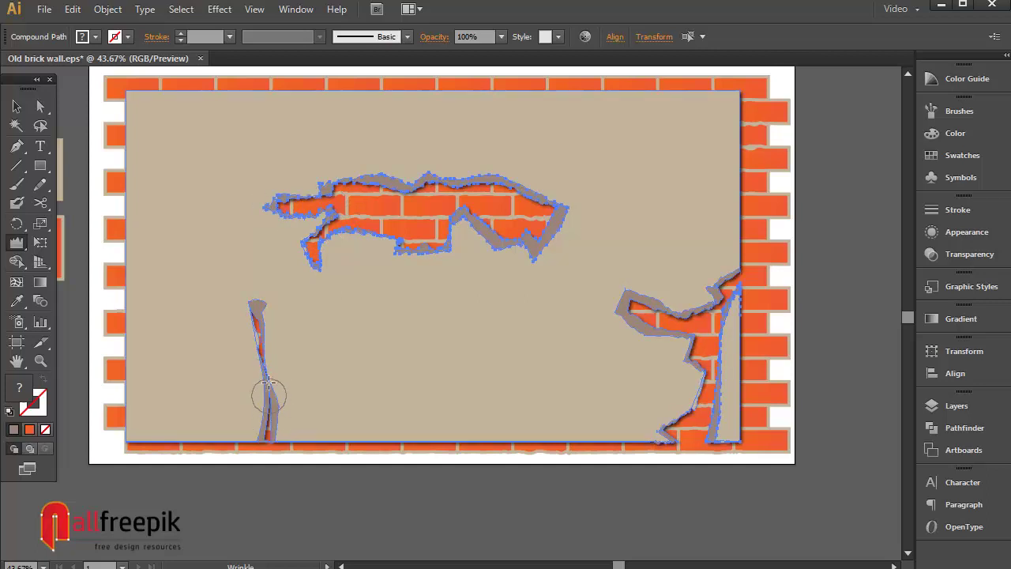
{"action": "mouse_move", "coordinate": [271, 312]}
{"action": "left_mouse_down"}
{"action": "mouse_move", "coordinate": [288, 432]}
{"action": "mouse_move", "coordinate": [264, 305]}
{"action": "mouse_move", "coordinate": [249, 414]}
{"action": "mouse_move", "coordinate": [271, 327]}
{"action": "mouse_move", "coordinate": [255, 311]}
{"action": "left_mouse_up"}
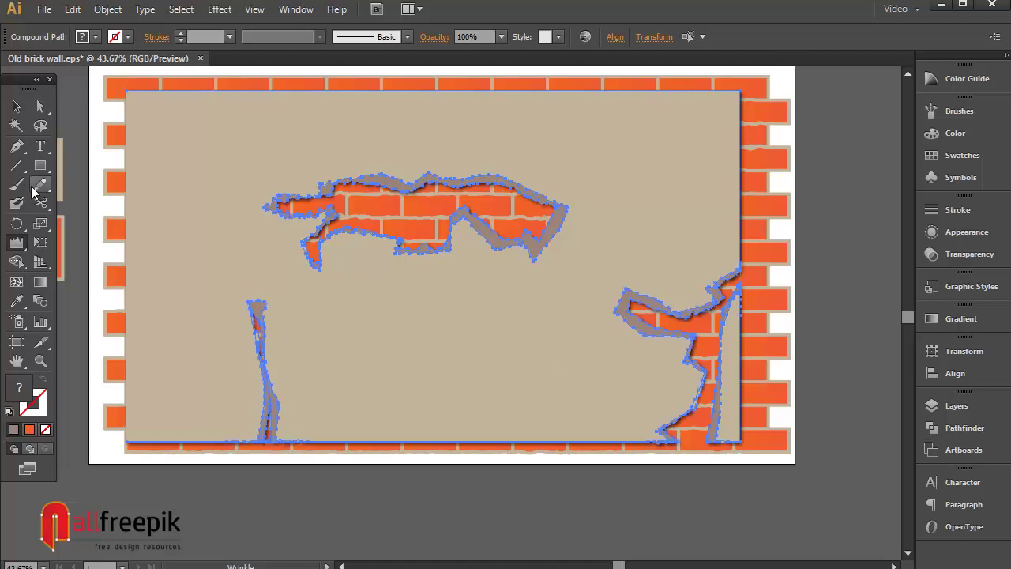
{"action": "left_click", "coordinate": [16, 106]}
Apply the Sketch > Note Paper effect to the wall compound path with Graininess raised to 20
{"action": "left_click", "coordinate": [439, 526]}
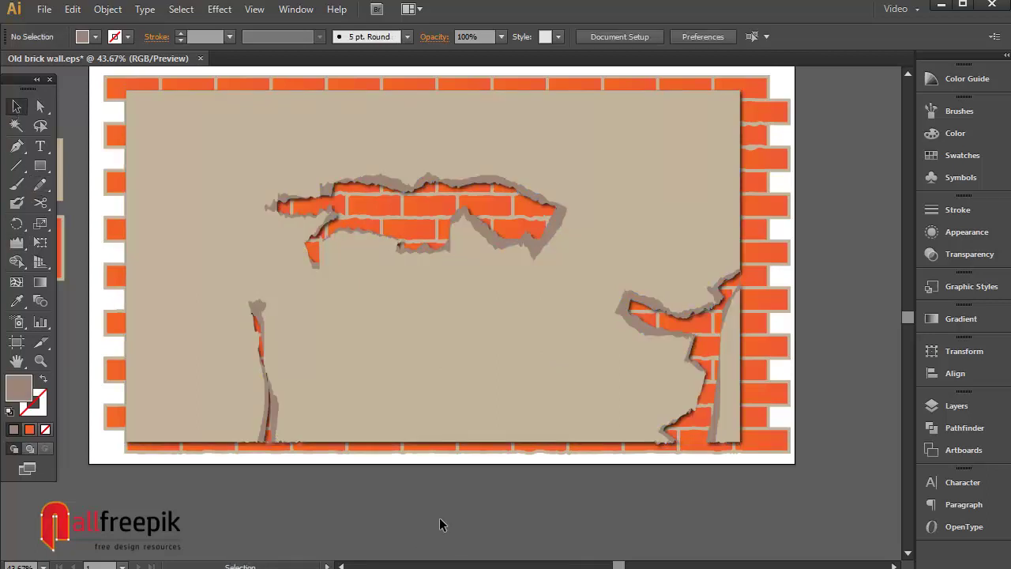
{"action": "left_click", "coordinate": [573, 172]}
{"action": "left_click", "coordinate": [220, 9]}
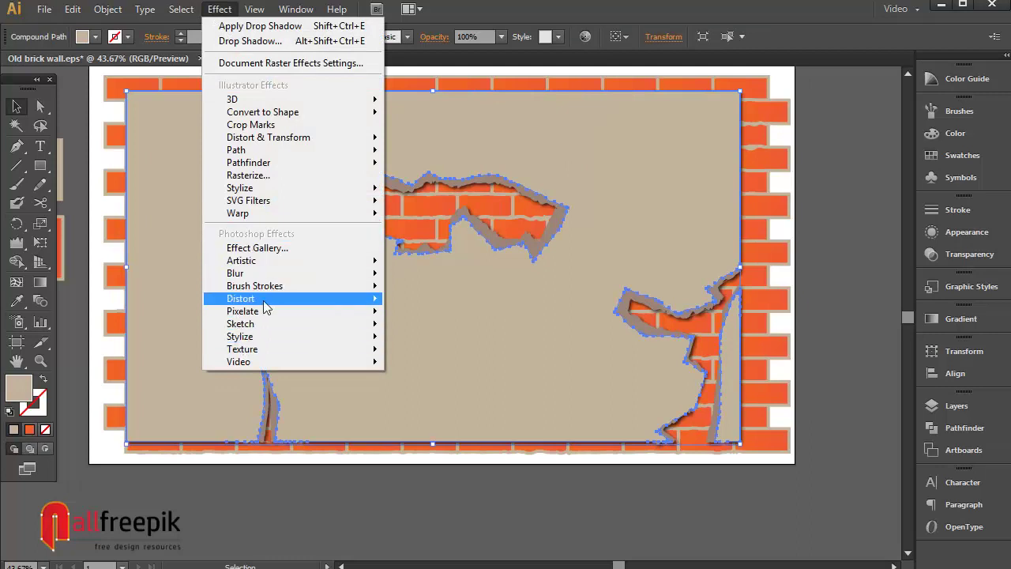
{"action": "mouse_move", "coordinate": [241, 324]}
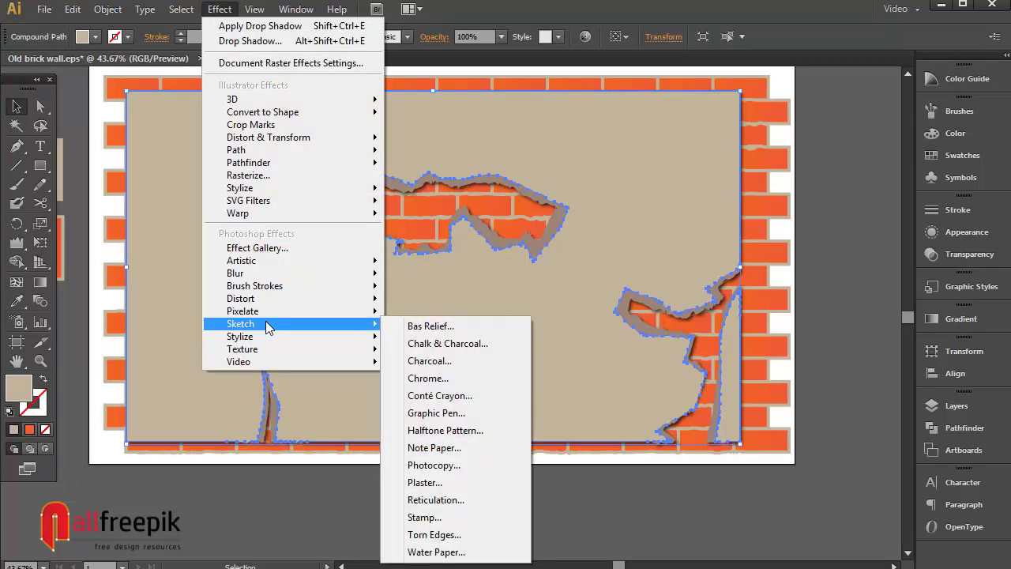
{"action": "left_click", "coordinate": [445, 451]}
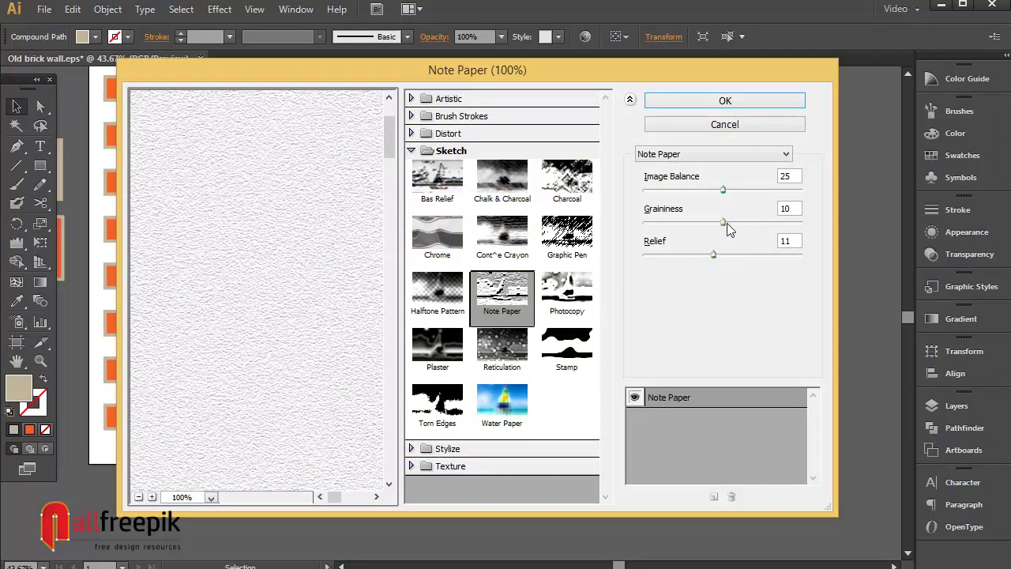
{"action": "left_click", "coordinate": [724, 223]}
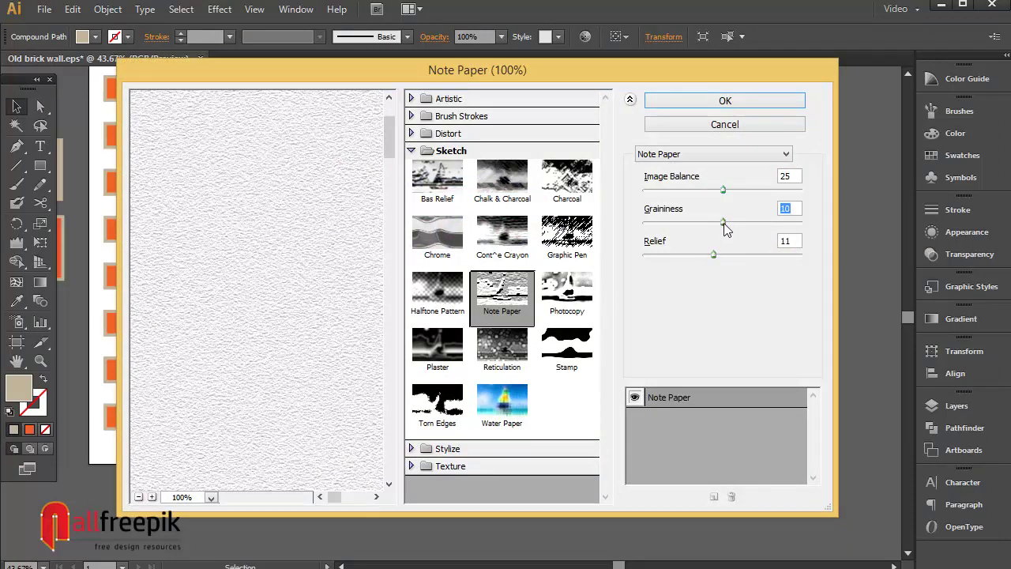
{"action": "left_click_drag", "start_coordinate": [724, 223], "coordinate": [791, 223]}
{"action": "left_click", "coordinate": [782, 223]}
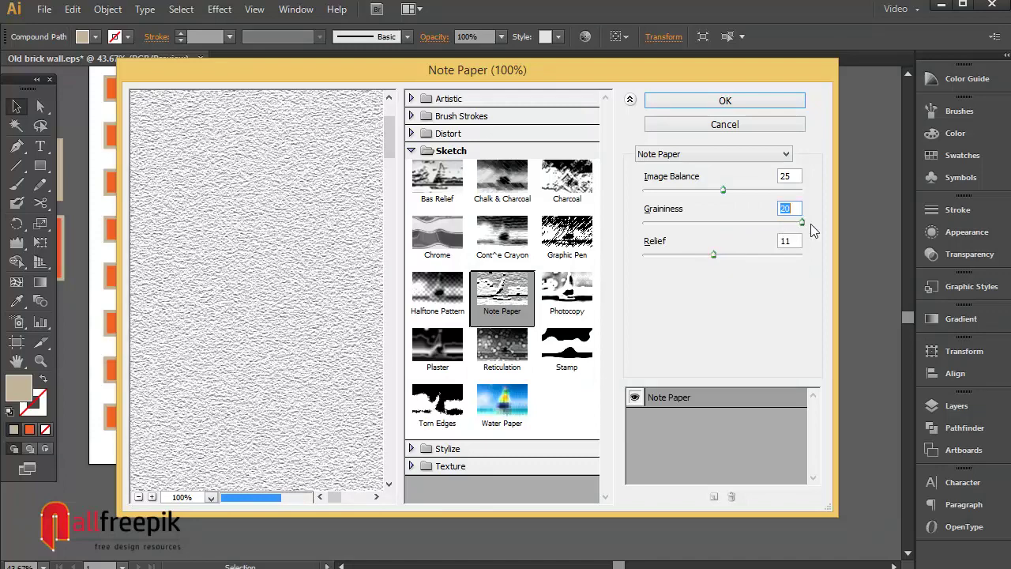
{"action": "left_click", "coordinate": [760, 101]}
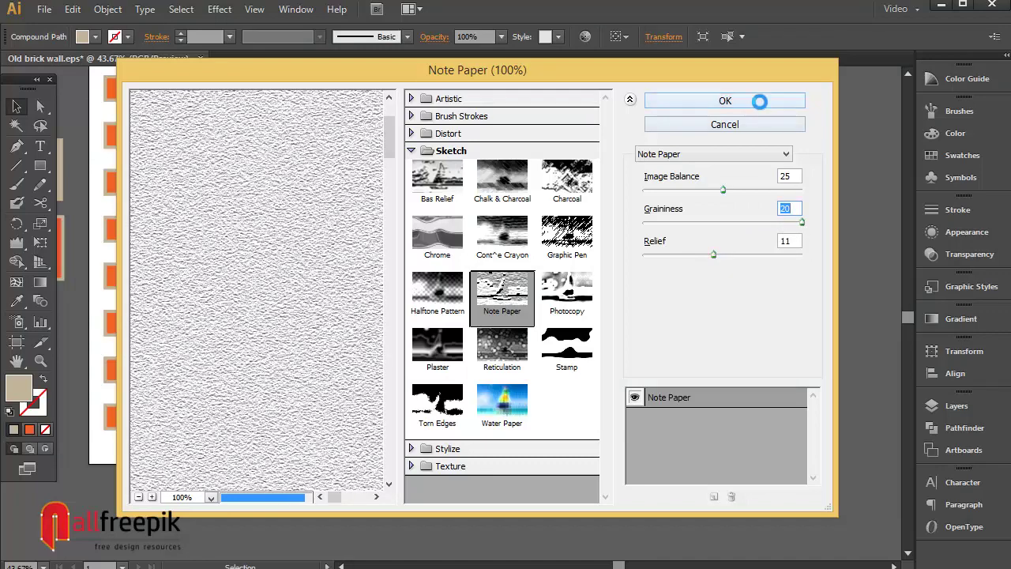
{"action": "left_click", "coordinate": [759, 101]}
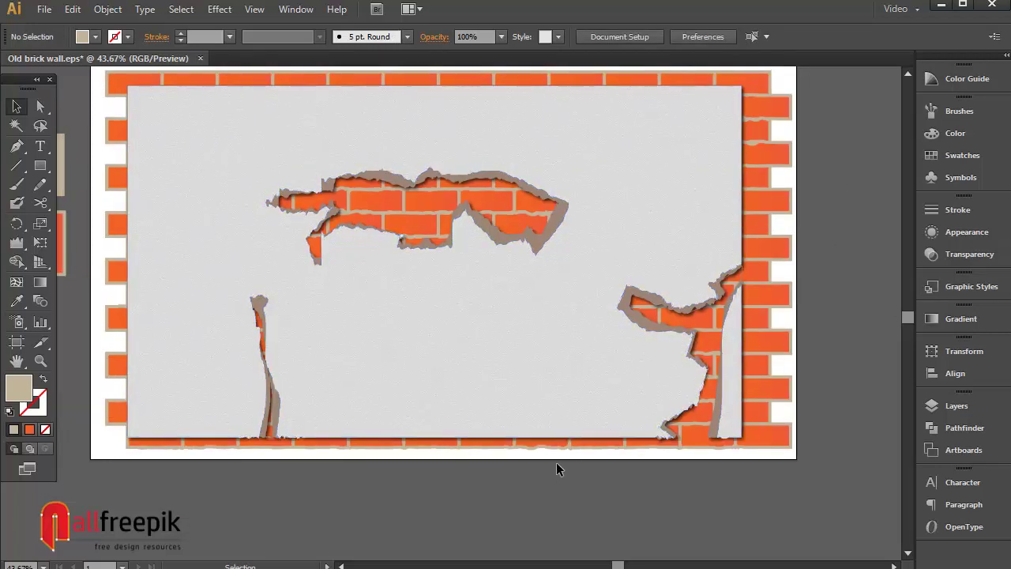
Choose the Paintbrush tool with the third brush from the Grunge brushes vector pack library
{"action": "left_click", "coordinate": [16, 184]}
{"action": "left_click", "coordinate": [296, 8]}
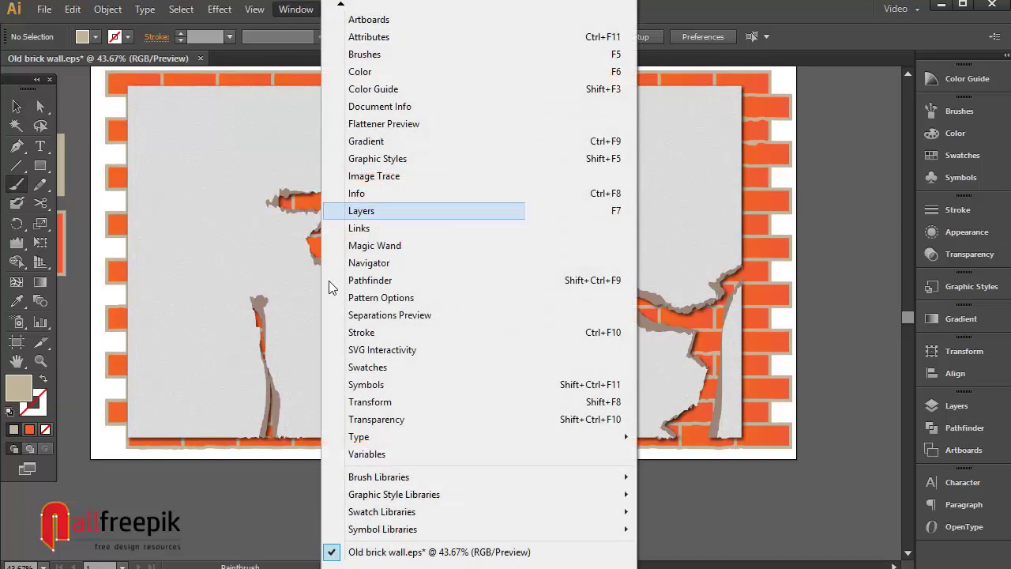
{"action": "mouse_move", "coordinate": [378, 477]}
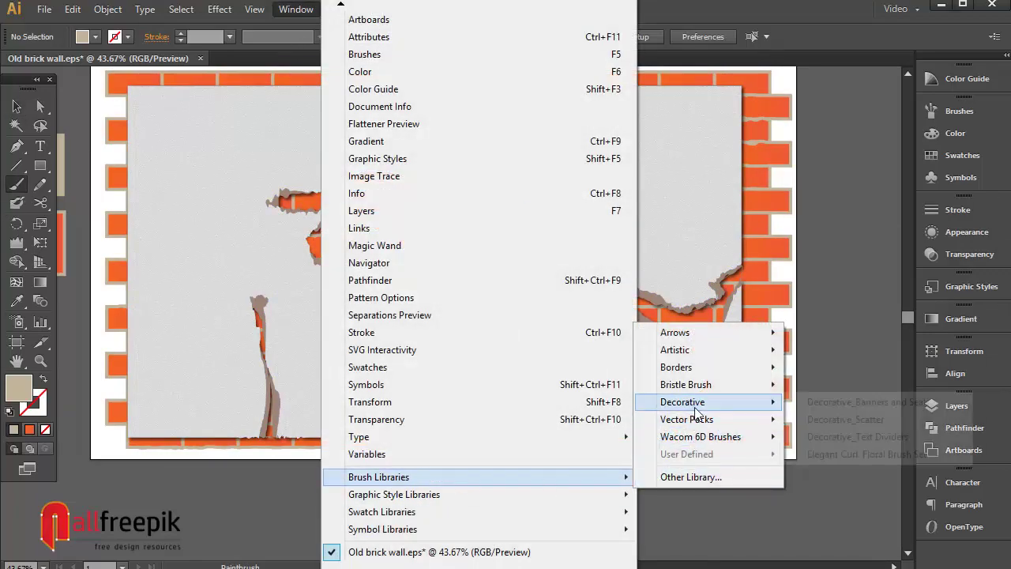
{"action": "mouse_move", "coordinate": [687, 420]}
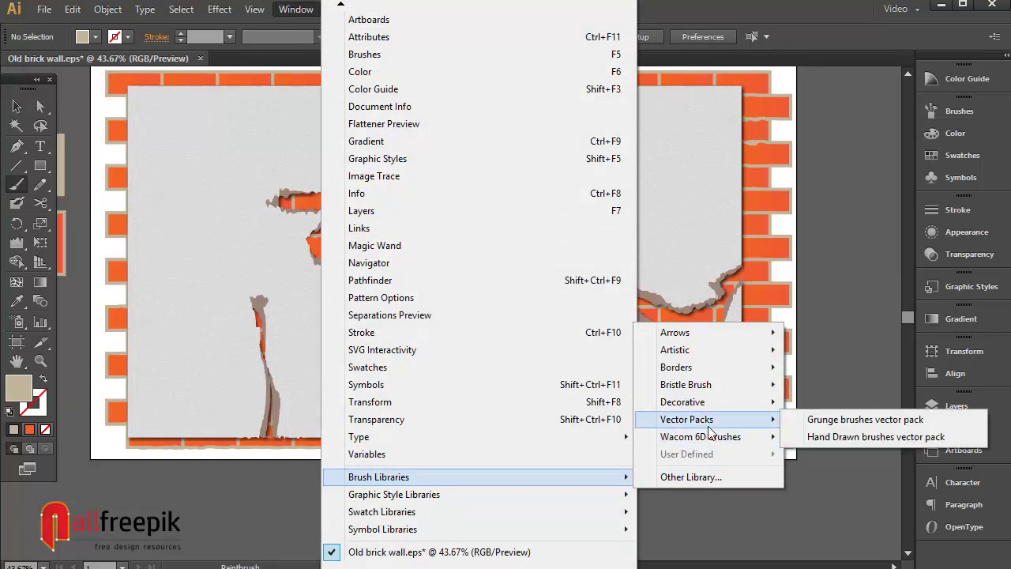
{"action": "left_click", "coordinate": [824, 426]}
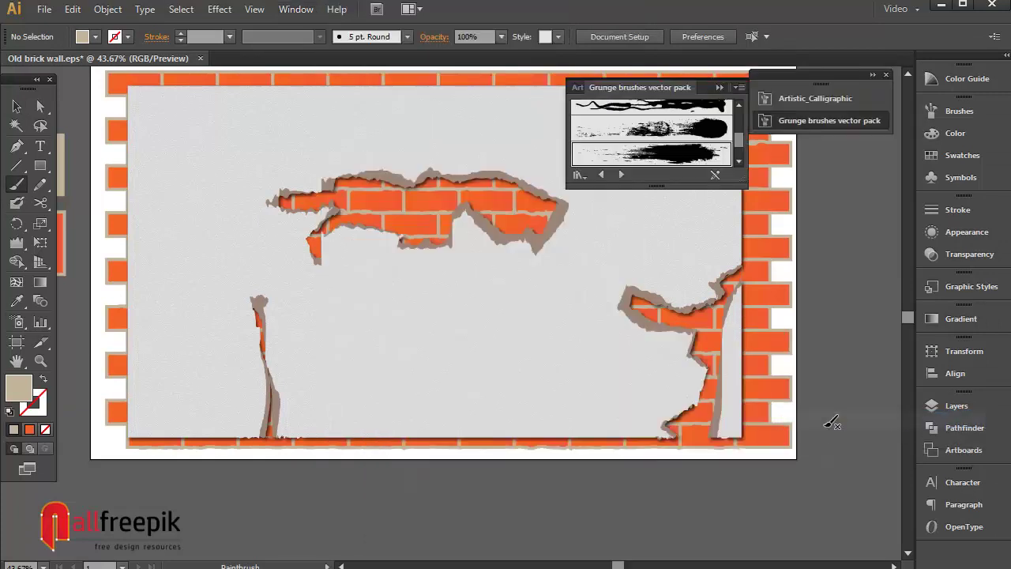
{"action": "left_click_drag", "start_coordinate": [703, 186], "coordinate": [703, 367]}
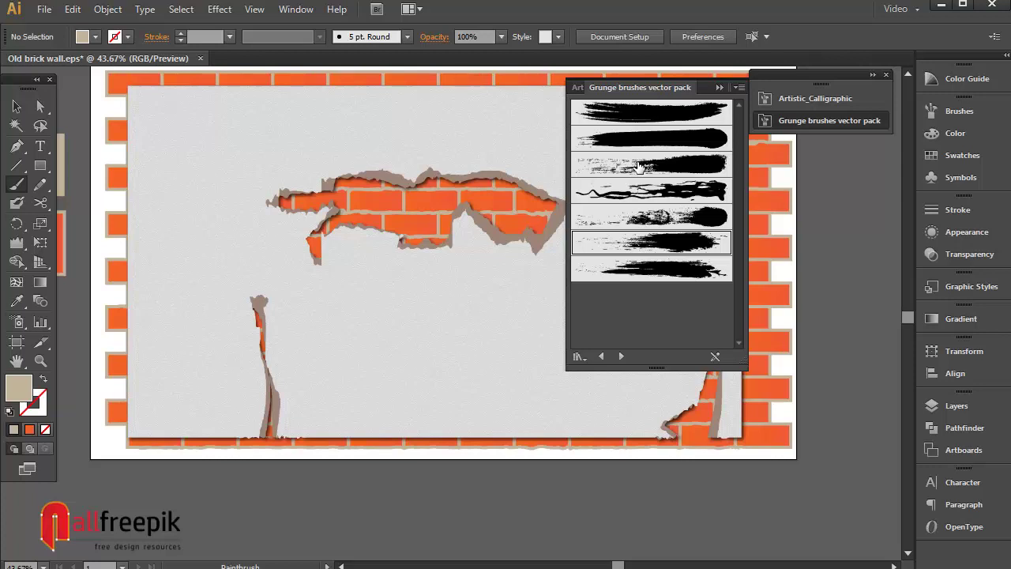
{"action": "left_click", "coordinate": [638, 166]}
{"action": "left_click", "coordinate": [830, 120]}
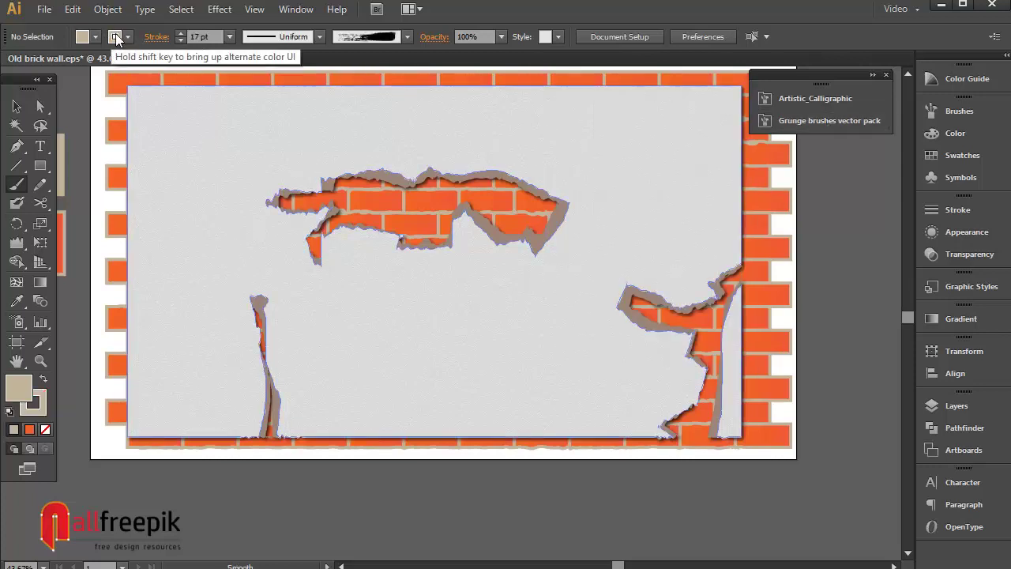
Set the brush stroke colour to black and paint a first grunge stroke on the panel
{"action": "left_click", "coordinate": [127, 36]}
{"action": "left_click", "coordinate": [42, 64]}
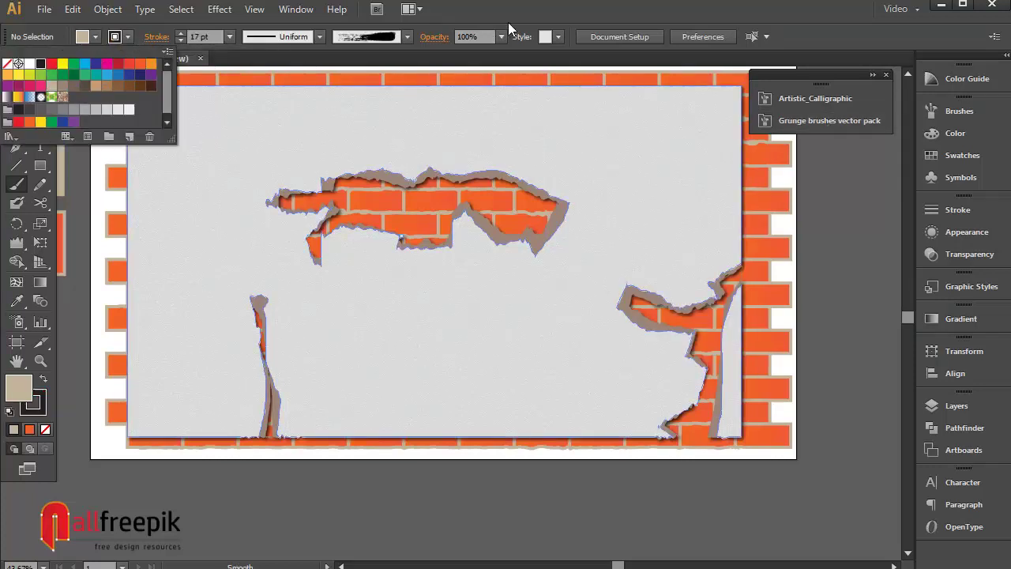
{"action": "left_click", "coordinate": [508, 22]}
{"action": "left_click_drag", "start_coordinate": [405, 281], "coordinate": [466, 388]}
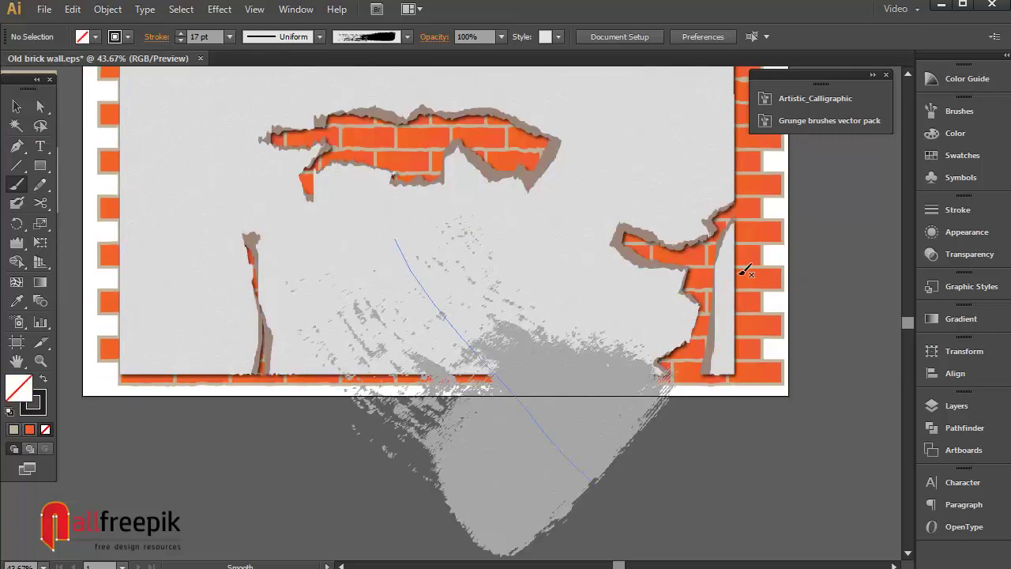
{"action": "scroll", "coordinate": [467, 352], "scroll_direction": "up", "scroll_amount": 2}
{"action": "scroll", "coordinate": [467, 351], "scroll_direction": "right", "scroll_amount": 3}
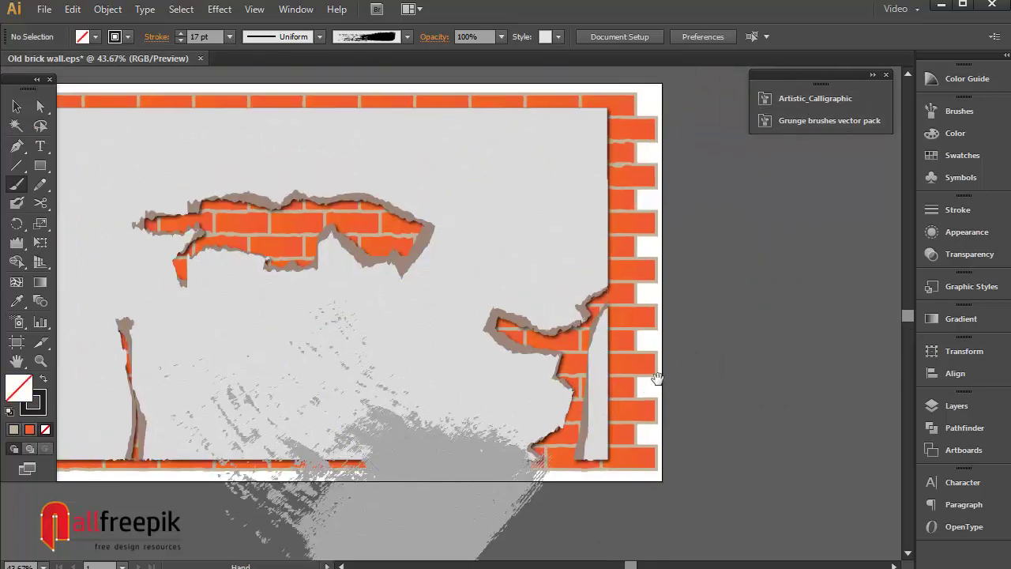
{"action": "scroll", "coordinate": [452, 372], "scroll_direction": "up", "scroll_amount": 1}
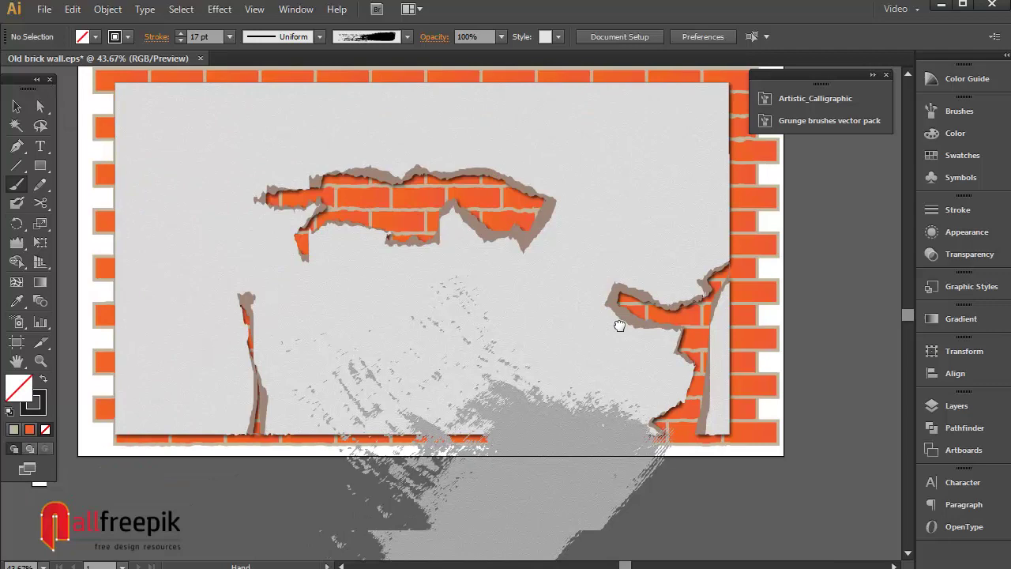
{"action": "scroll", "coordinate": [682, 340], "scroll_direction": "left", "scroll_amount": 2}
Switch to the fifth grunge brush and paint a stroke along the panel's left edge
{"action": "left_click", "coordinate": [825, 120]}
{"action": "left_click", "coordinate": [682, 218]}
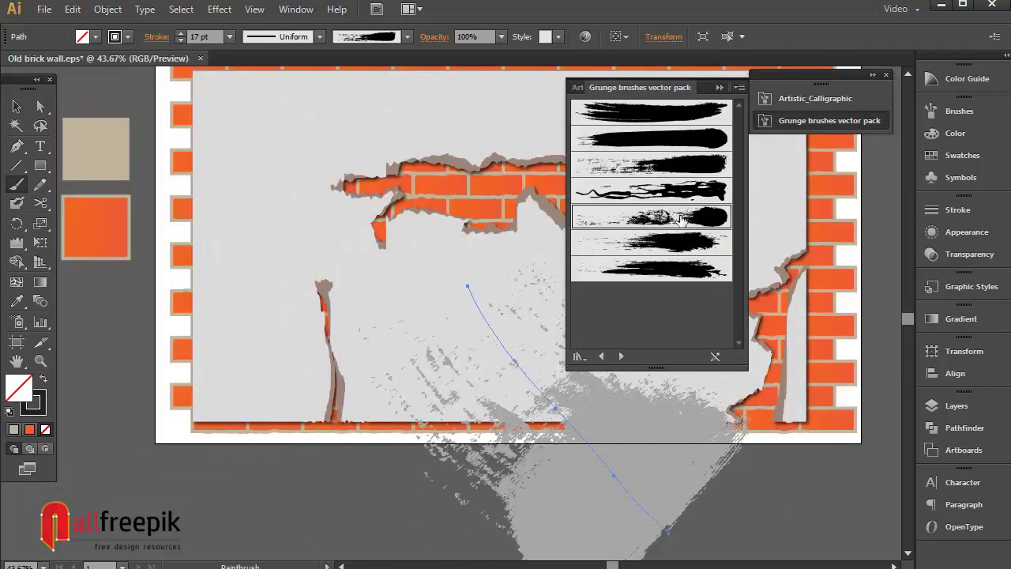
{"action": "left_click", "coordinate": [806, 123]}
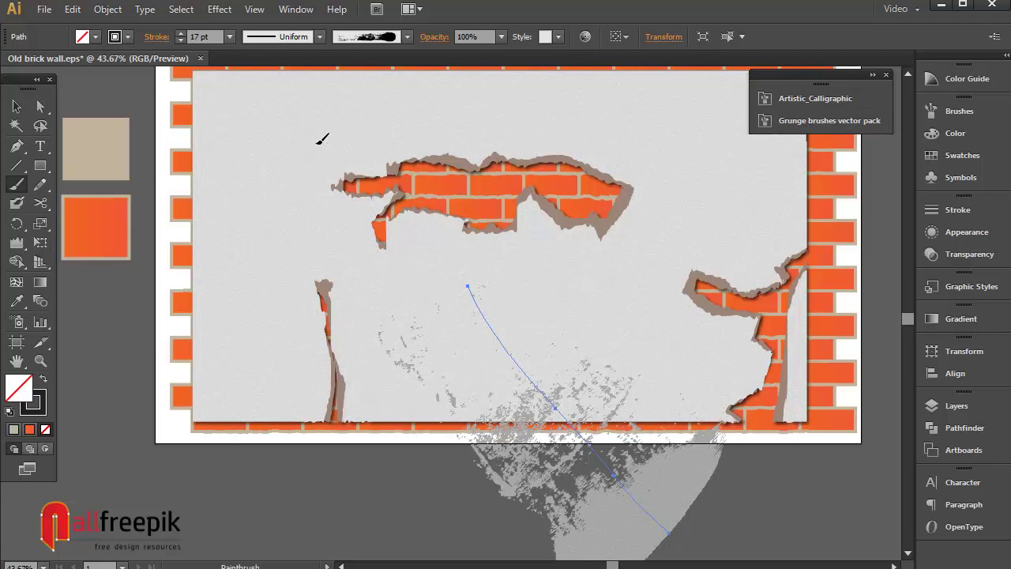
{"action": "left_click_drag", "start_coordinate": [188, 168], "coordinate": [135, 471]}
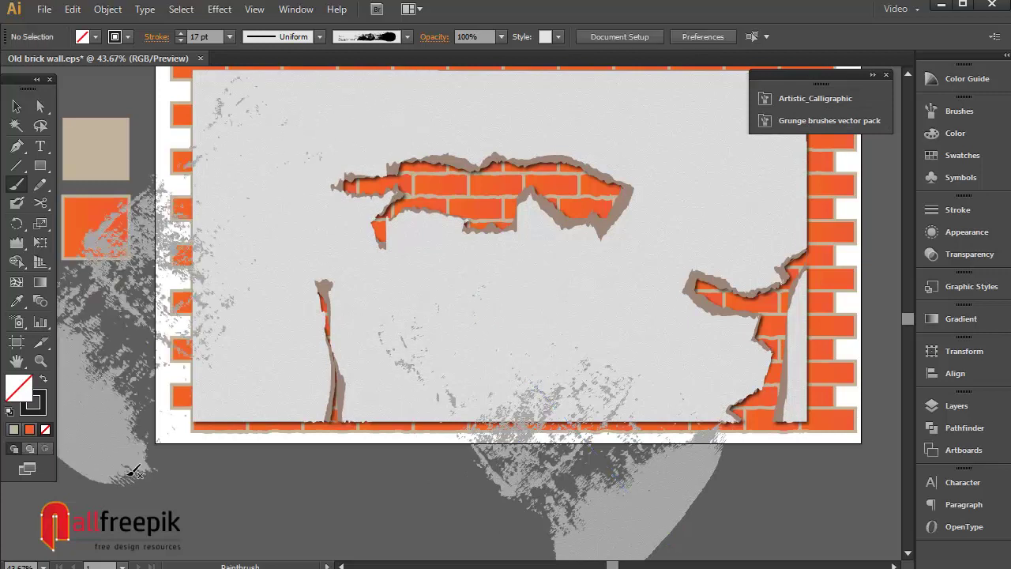
Raise the stroke weight to 29 pt, then paint and reposition a large top-right grunge stroke
{"action": "left_click", "coordinate": [180, 34]}
{"action": "left_click", "coordinate": [180, 32]}
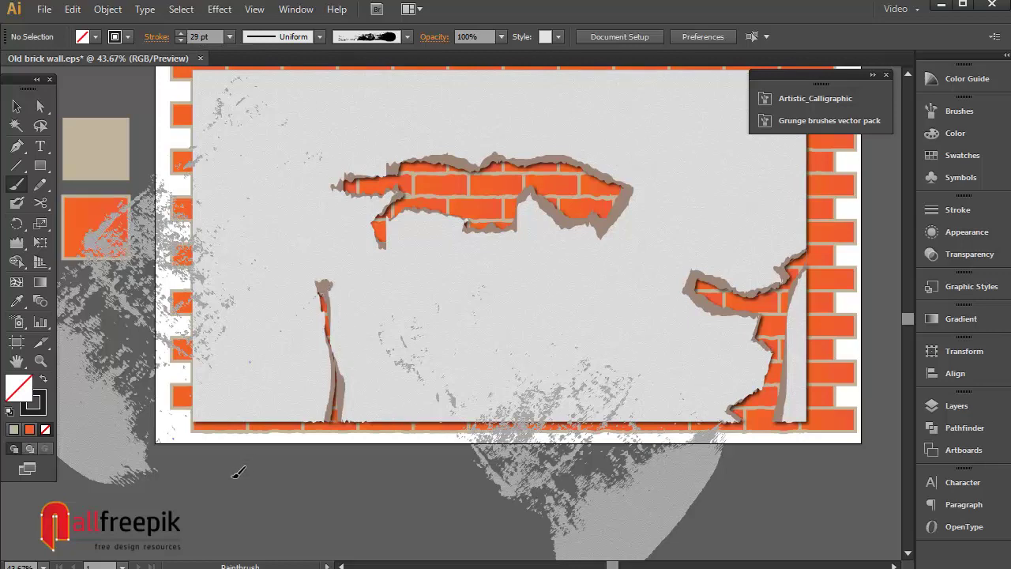
{"action": "left_click_drag", "start_coordinate": [239, 473], "coordinate": [789, 286]}
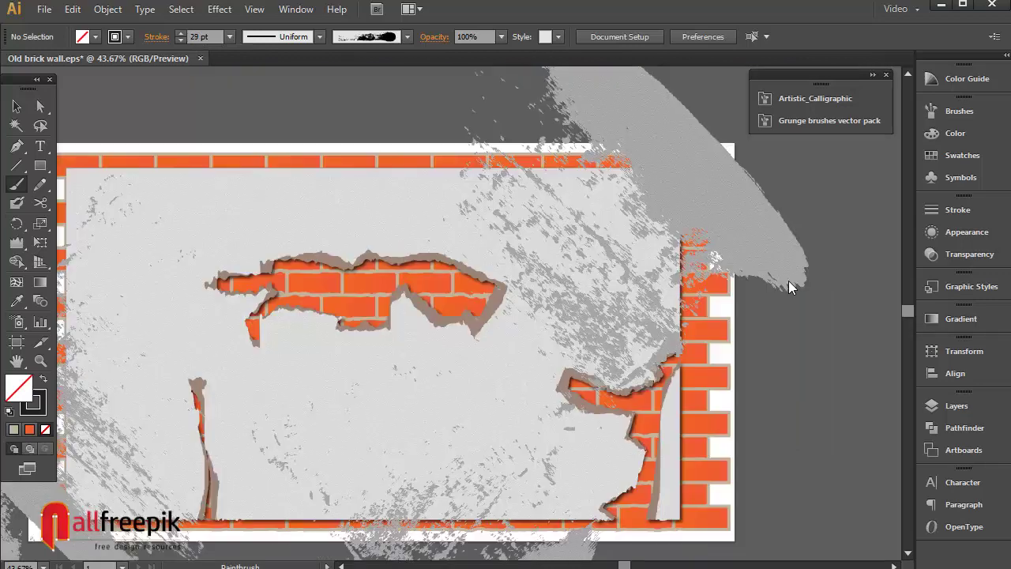
{"action": "key", "text": "v"}
{"action": "left_click", "coordinate": [788, 284]}
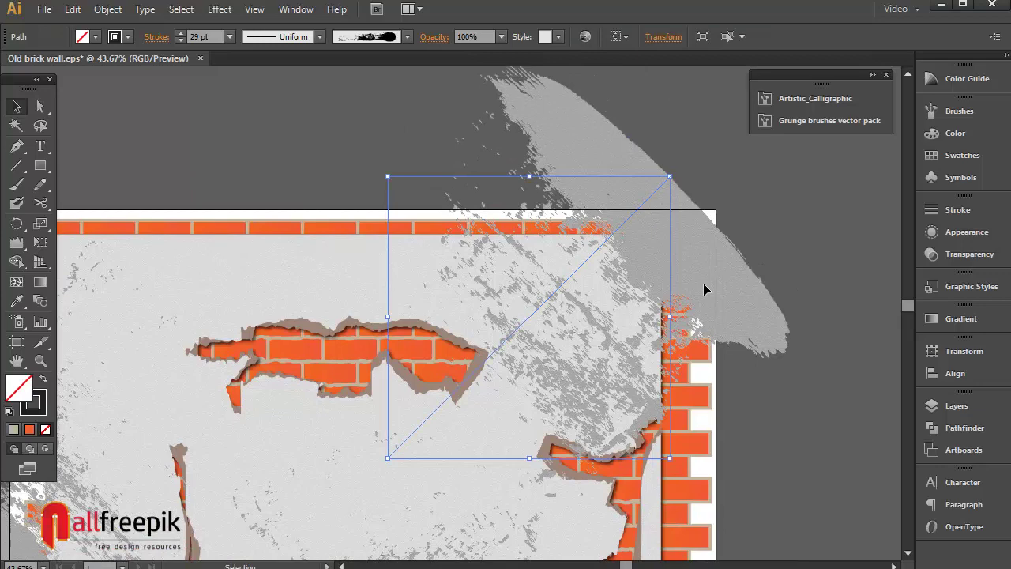
{"action": "mouse_move", "coordinate": [703, 283]}
{"action": "left_mouse_down"}
{"action": "mouse_move", "coordinate": [720, 259]}
{"action": "mouse_move", "coordinate": [773, 247]}
{"action": "left_mouse_up"}
Deselect, fit the whole artboard in view, and return to the Paintbrush tool
{"action": "key", "text": "ctrl+shift+a"}
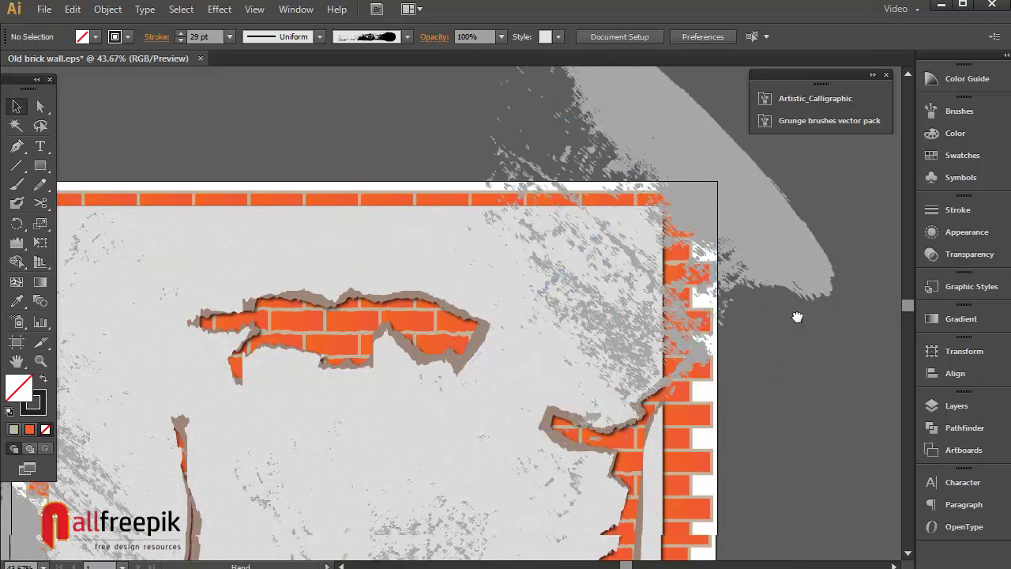
{"action": "key", "text": "ctrl+0"}
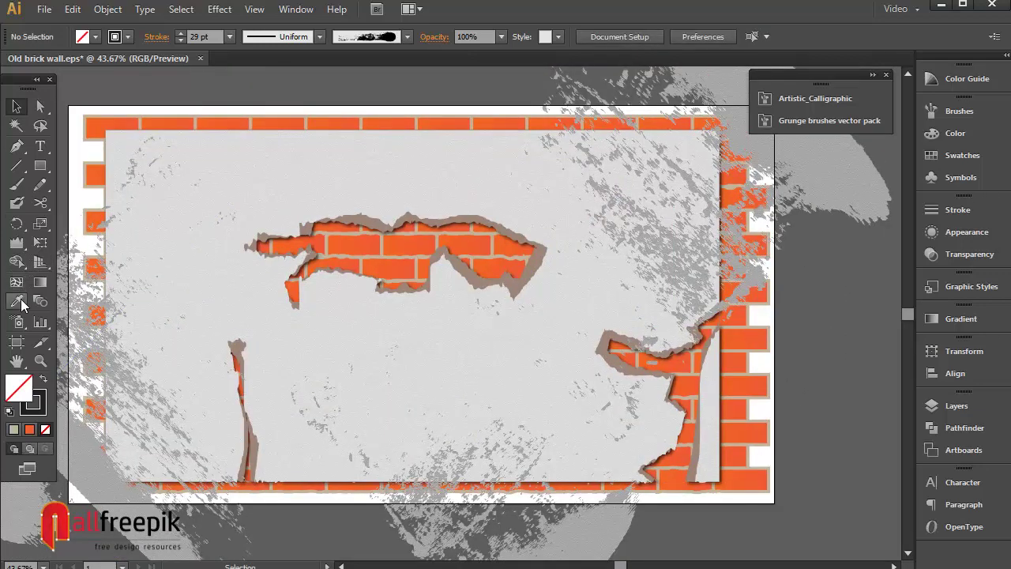
{"action": "left_click", "coordinate": [16, 184]}
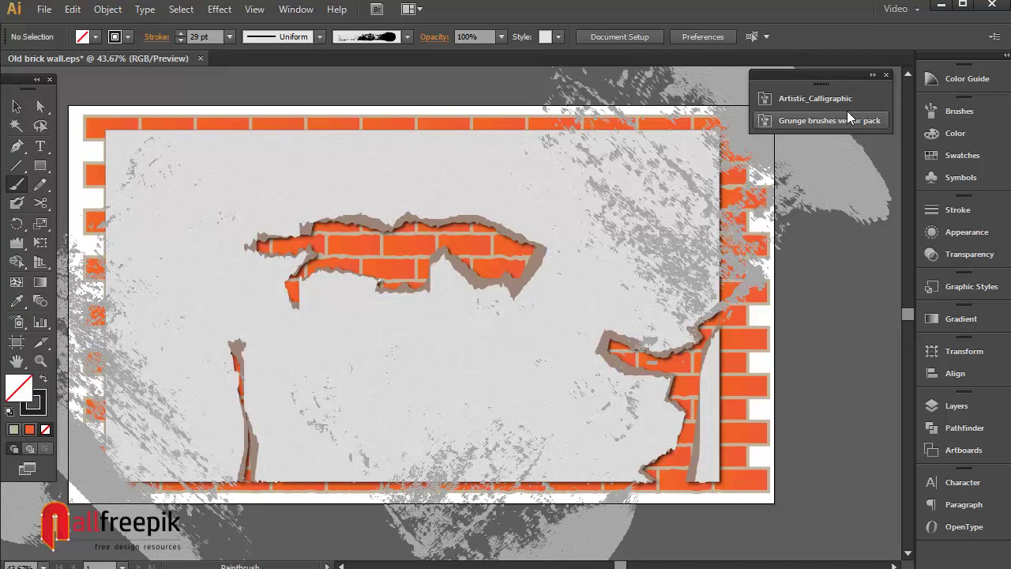
At 25% zoom, paint a wide grunge stroke along the wall's top edge and a diagonal one at lower right
{"action": "left_click", "coordinate": [822, 123]}
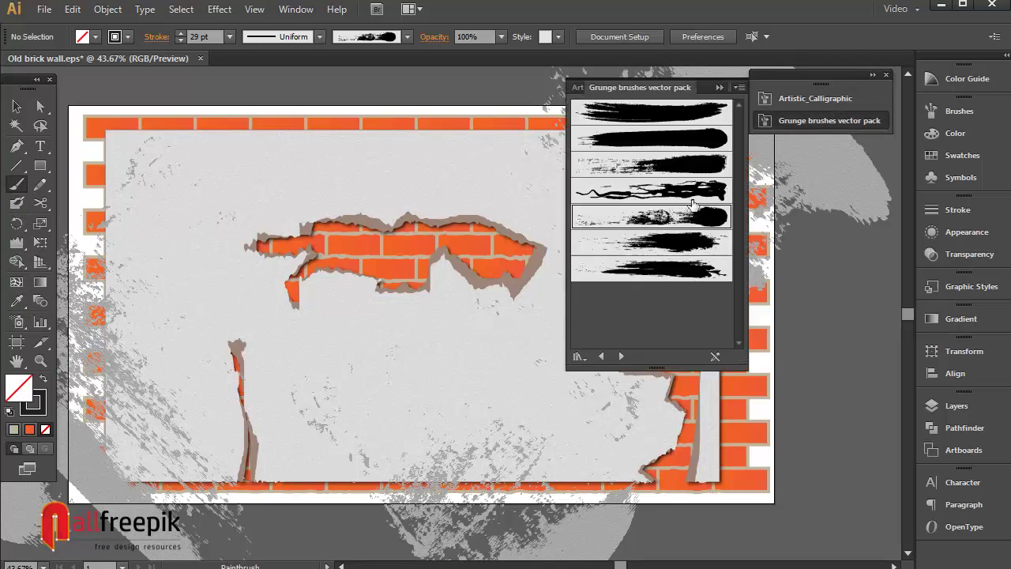
{"action": "left_click", "coordinate": [824, 120]}
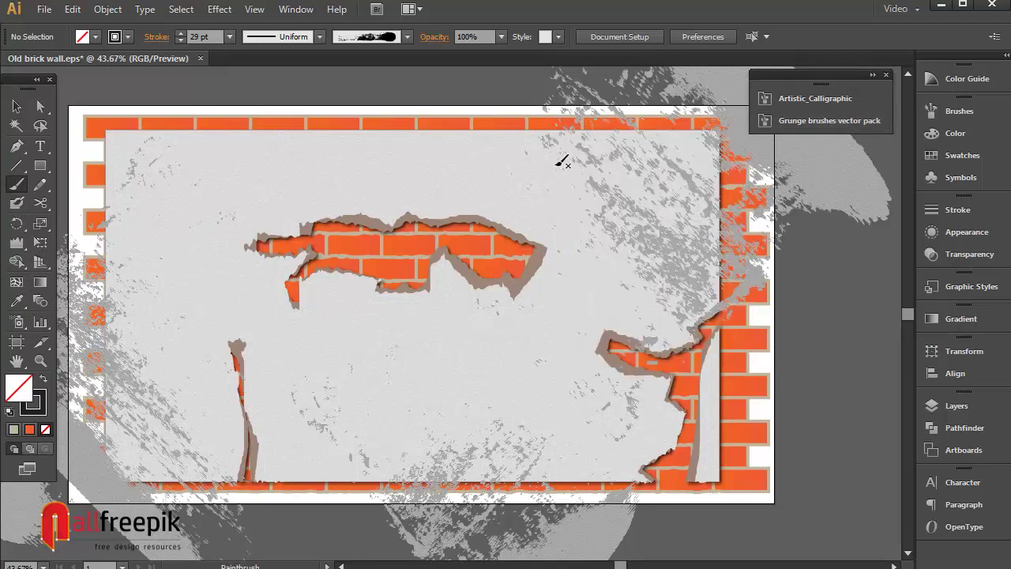
{"action": "left_click", "coordinate": [396, 346], "text": "ctrl+alt"}
{"action": "left_click", "coordinate": [419, 340], "text": "ctrl+alt"}
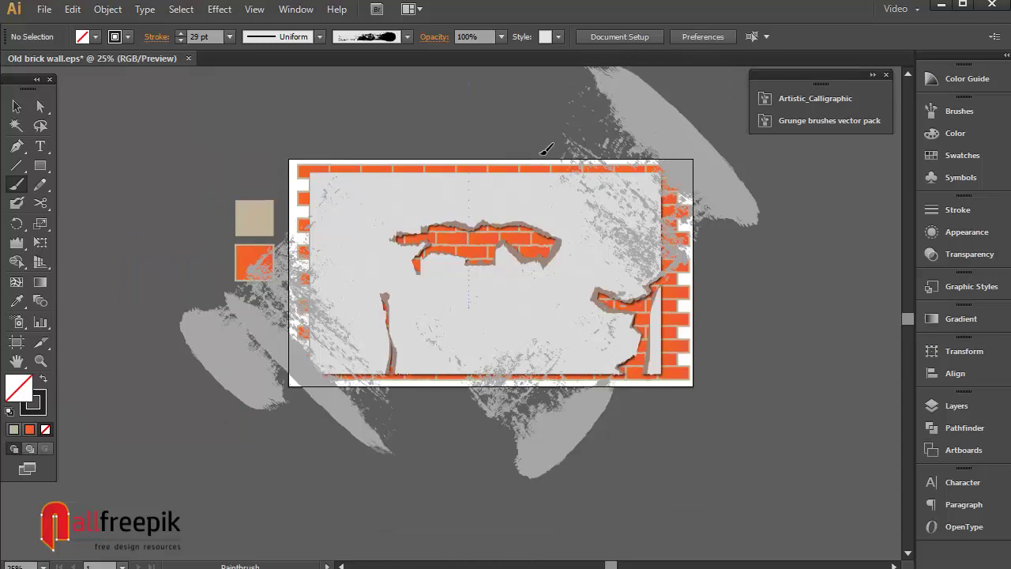
{"action": "left_click_drag", "start_coordinate": [544, 150], "coordinate": [395, 130]}
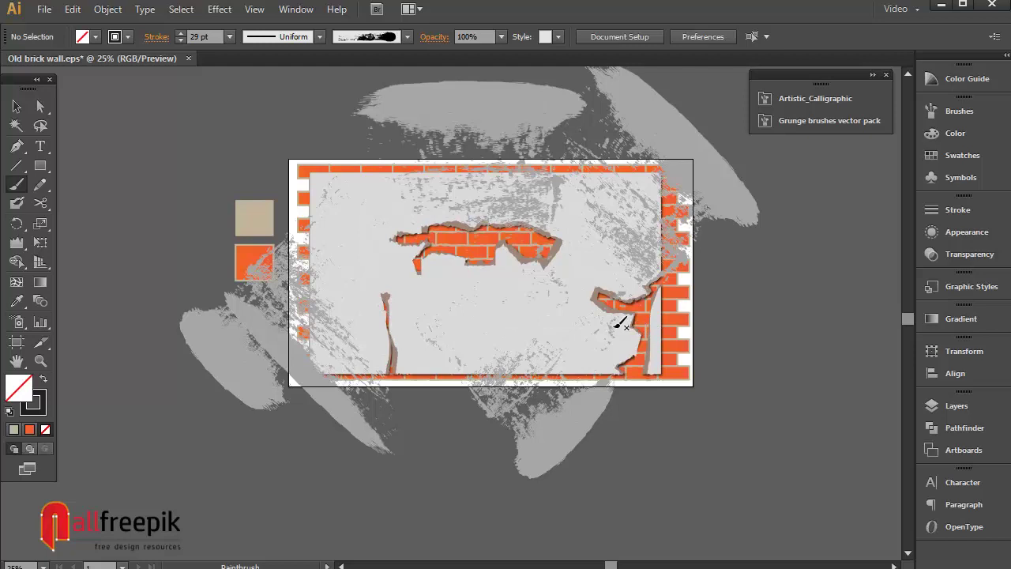
{"action": "left_click_drag", "start_coordinate": [807, 414], "coordinate": [793, 409]}
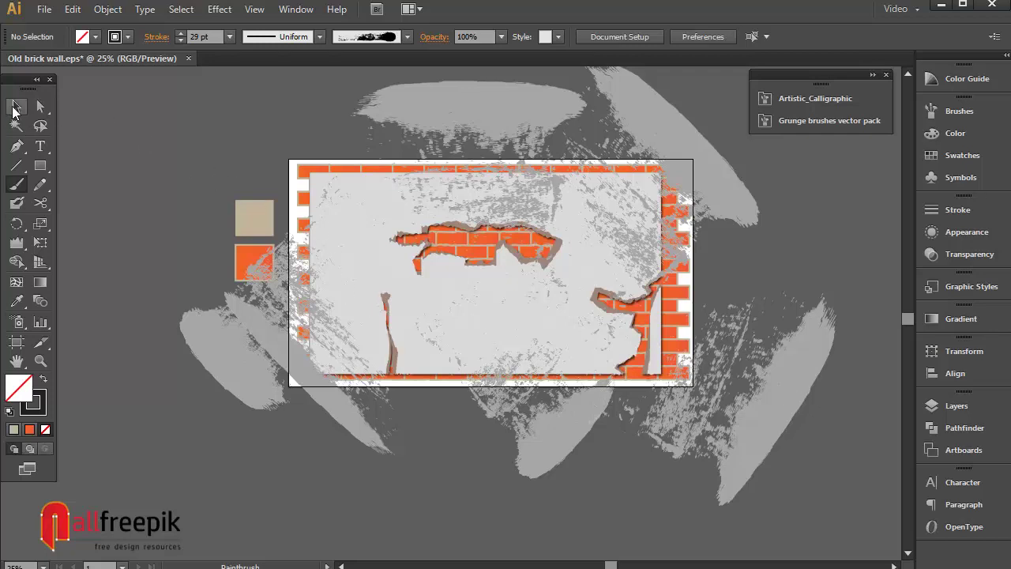
Move the lower-right grunge stroke up onto the wall and bring up the Transparency panel
{"action": "key", "text": "v"}
{"action": "left_click", "coordinate": [751, 433]}
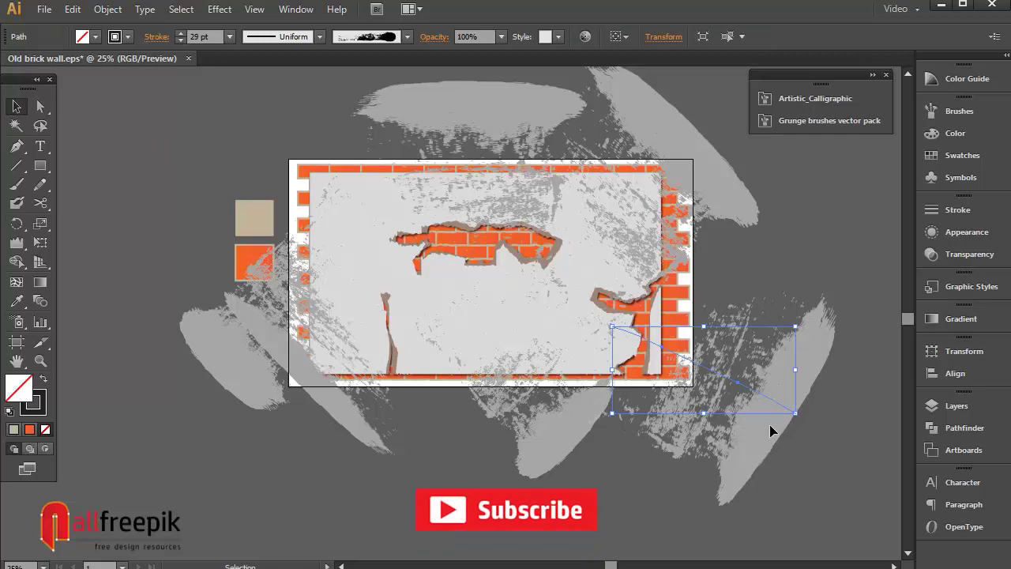
{"action": "left_click_drag", "start_coordinate": [772, 429], "coordinate": [801, 414]}
{"action": "left_click", "coordinate": [801, 419]}
{"action": "left_click", "coordinate": [738, 368]}
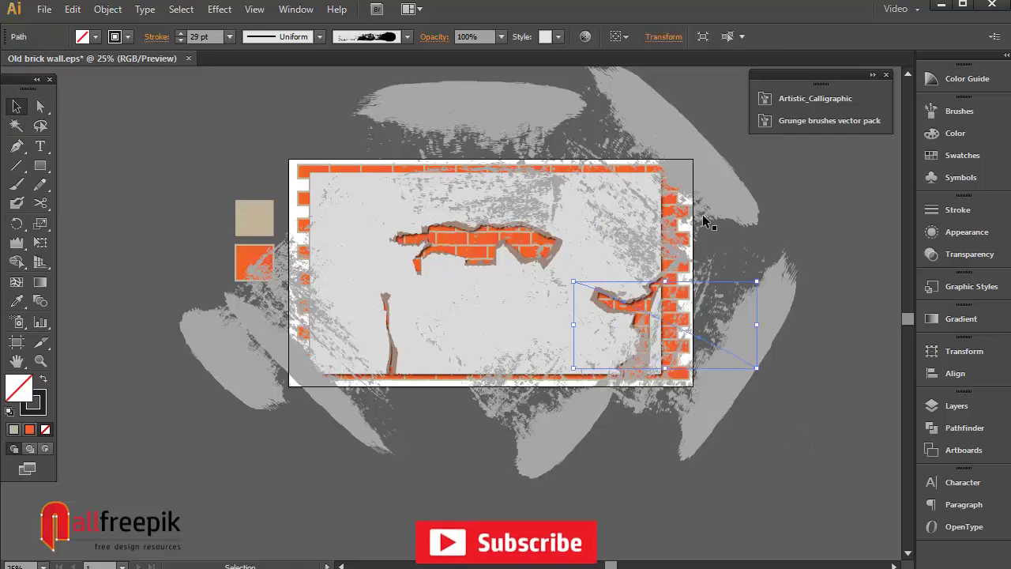
{"action": "left_click", "coordinate": [701, 172]}
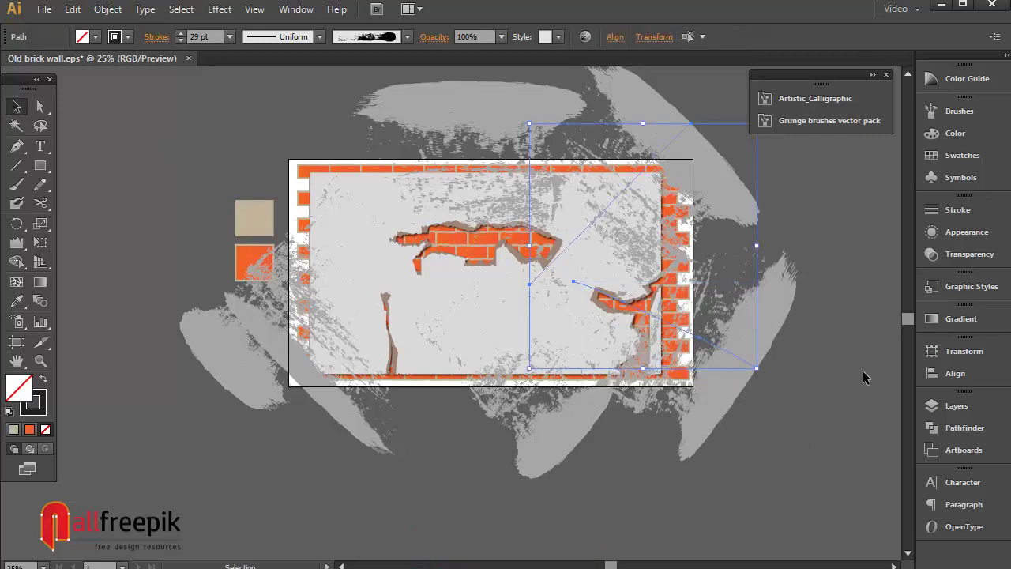
{"action": "left_click_drag", "start_coordinate": [575, 282], "coordinate": [724, 362]}
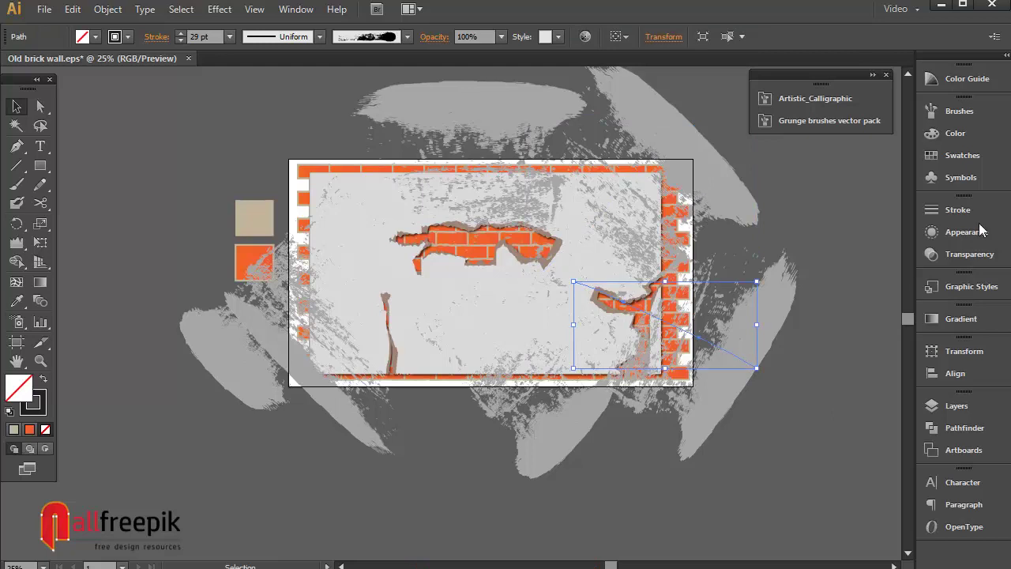
{"action": "left_click", "coordinate": [971, 254]}
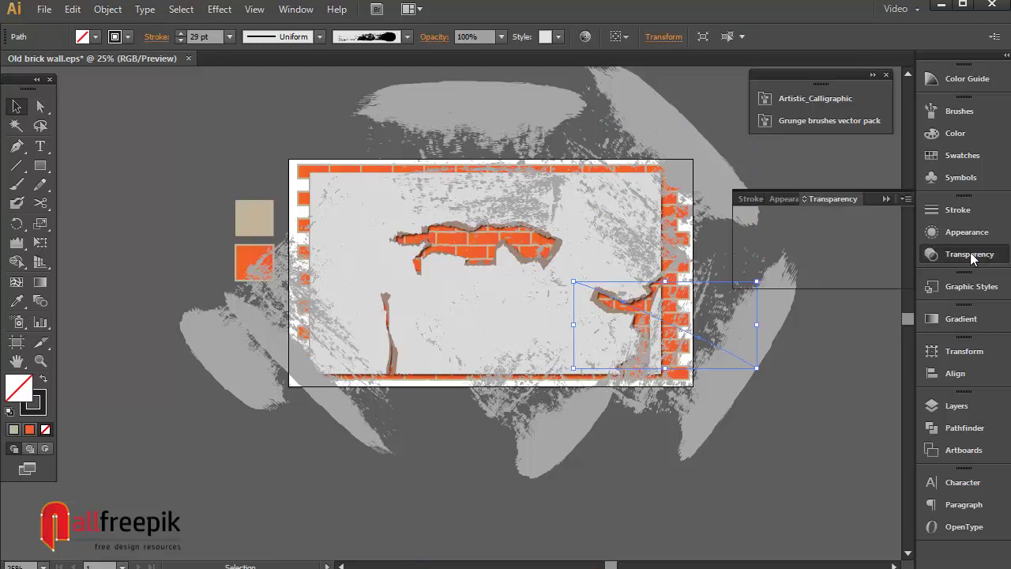
Move the bottom grunge stroke onto the wall, rotating it about -24°
{"action": "left_click", "coordinate": [830, 446]}
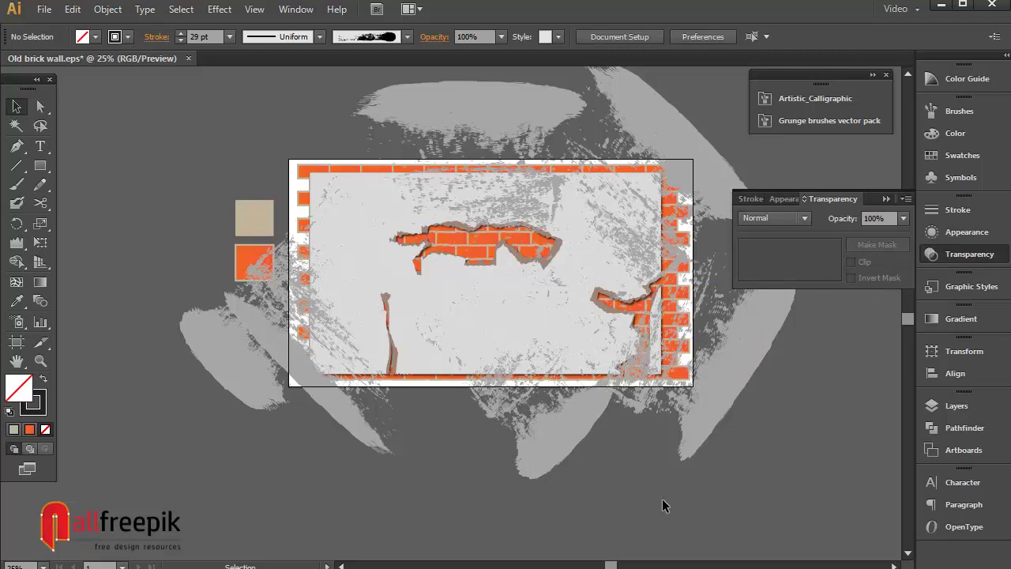
{"action": "left_click", "coordinate": [558, 441]}
{"action": "mouse_move", "coordinate": [562, 446]}
{"action": "left_mouse_down"}
{"action": "mouse_move", "coordinate": [524, 427]}
{"action": "mouse_move", "coordinate": [551, 435]}
{"action": "mouse_move", "coordinate": [531, 451]}
{"action": "left_mouse_up"}
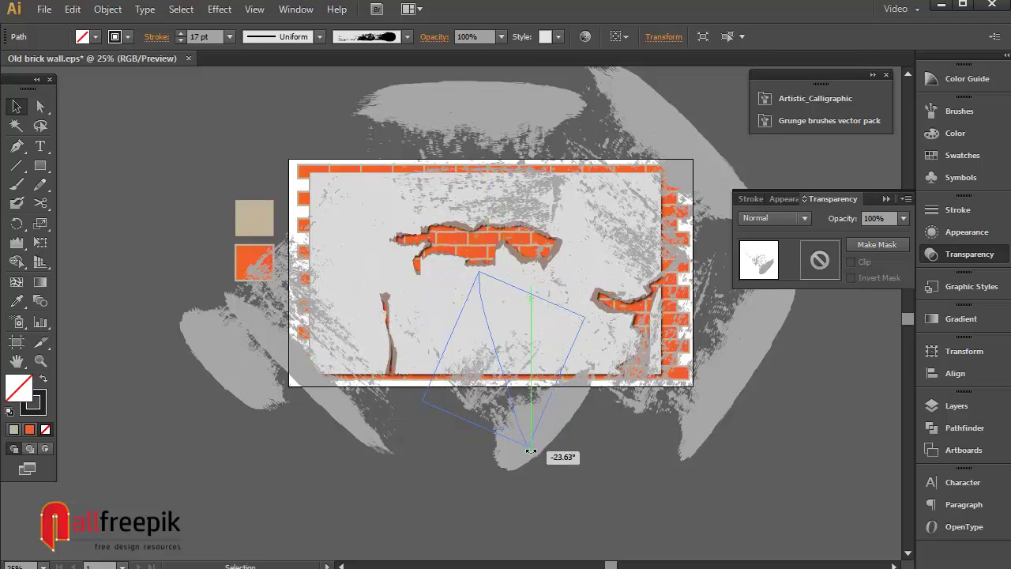
{"action": "left_click", "coordinate": [611, 477]}
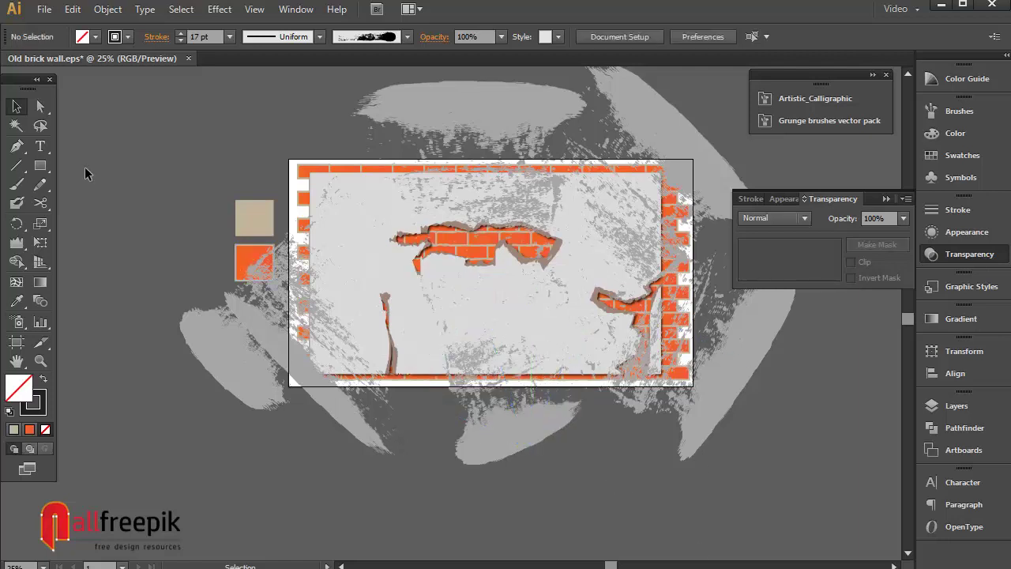
Draw a rectangle over the plaster panel and make it a clipping mask for the panel and strokes
{"action": "left_click", "coordinate": [41, 166]}
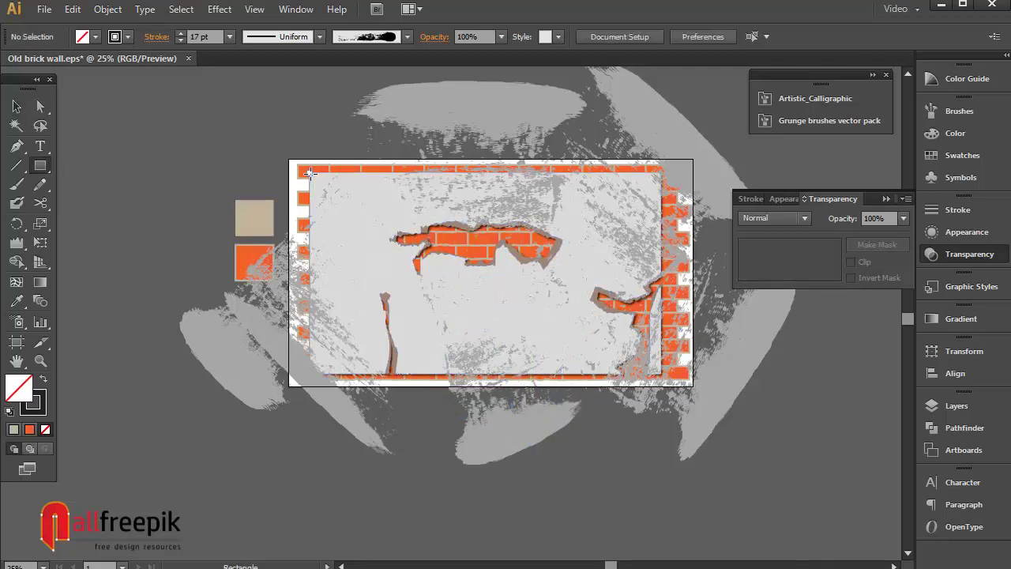
{"action": "left_click_drag", "start_coordinate": [309, 172], "coordinate": [660, 372]}
{"action": "left_click", "coordinate": [16, 105]}
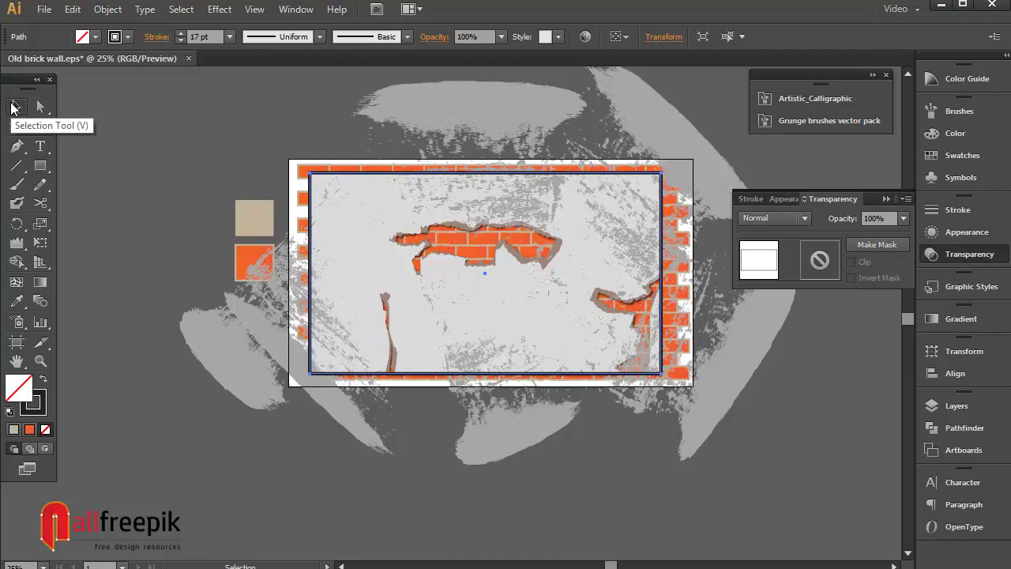
{"action": "left_click", "coordinate": [308, 93]}
{"action": "left_click_drag", "start_coordinate": [309, 93], "coordinate": [774, 463]}
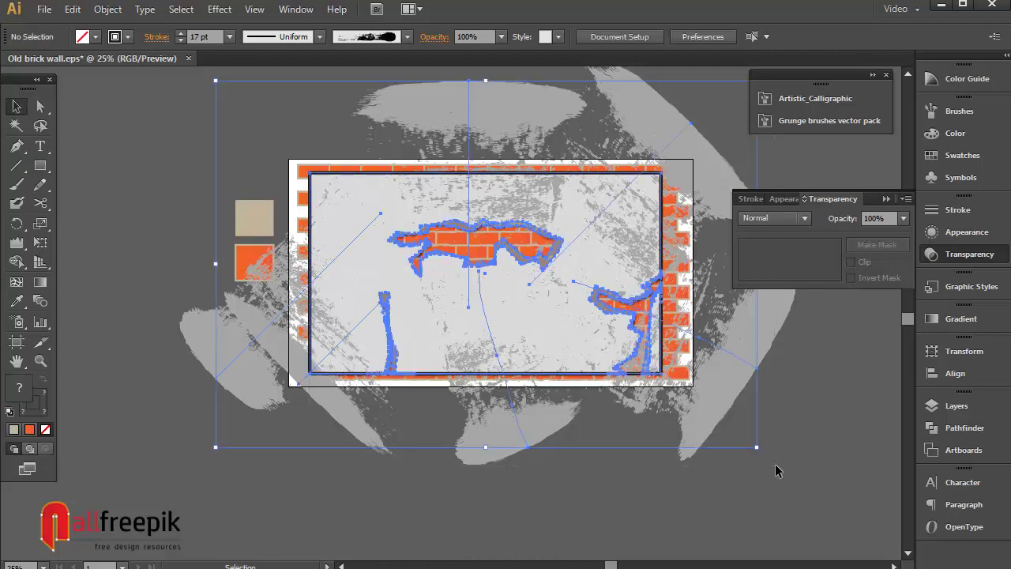
{"action": "right_click", "coordinate": [606, 308]}
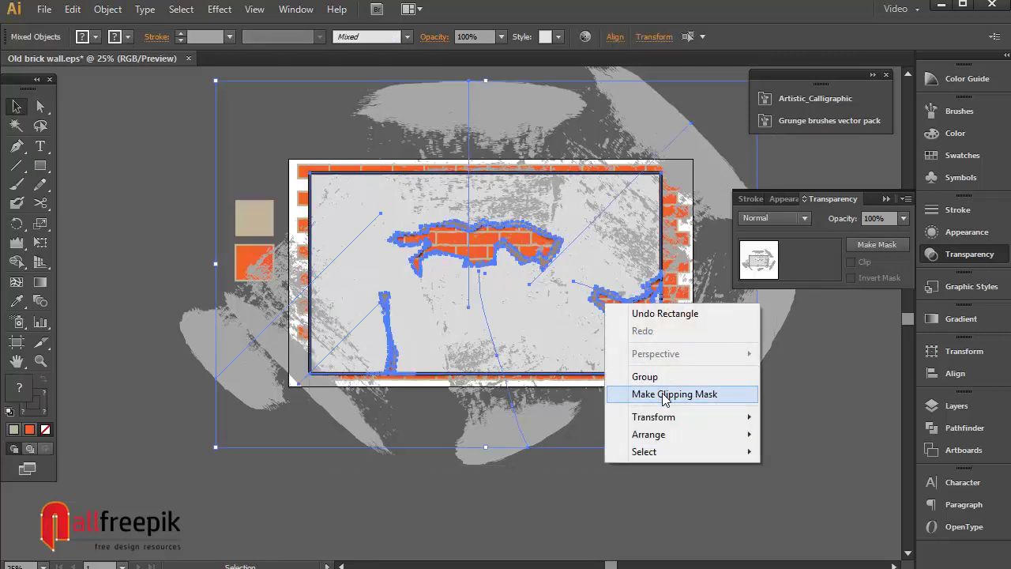
{"action": "left_click", "coordinate": [644, 394]}
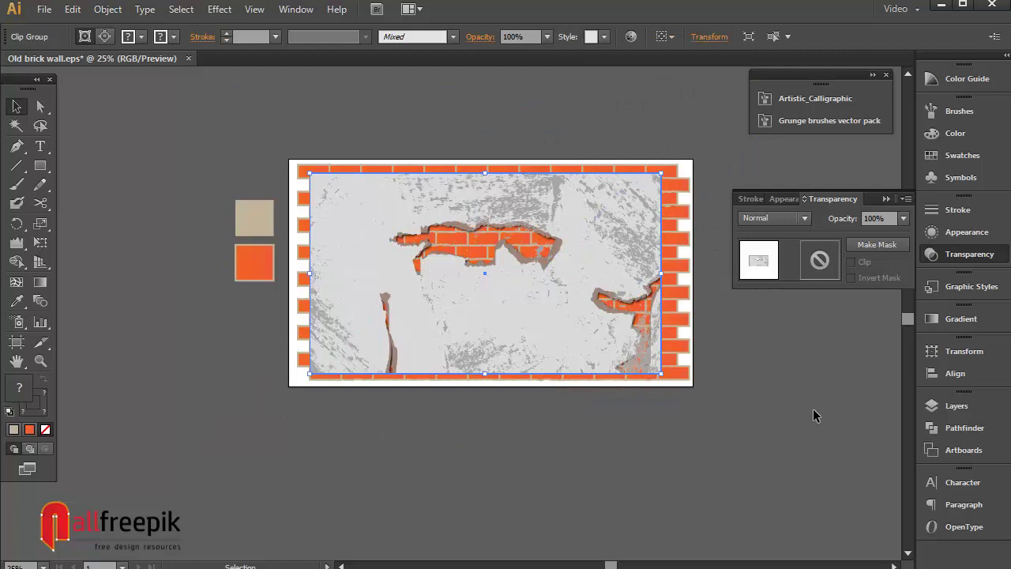
Unlock the brick wall with Object > Unlock All
{"action": "left_click", "coordinate": [787, 398]}
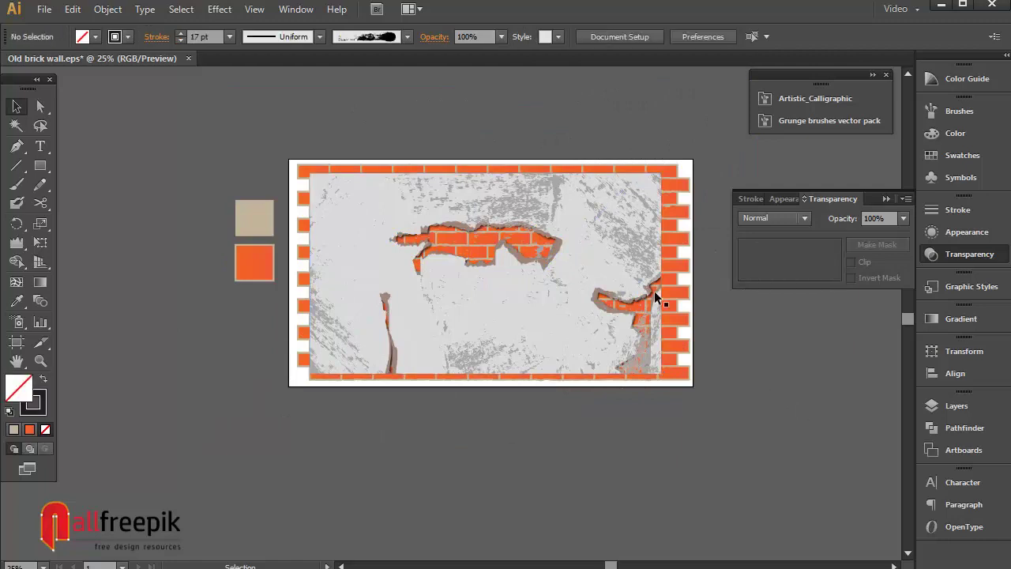
{"action": "left_click", "coordinate": [108, 10]}
{"action": "left_click", "coordinate": [140, 120]}
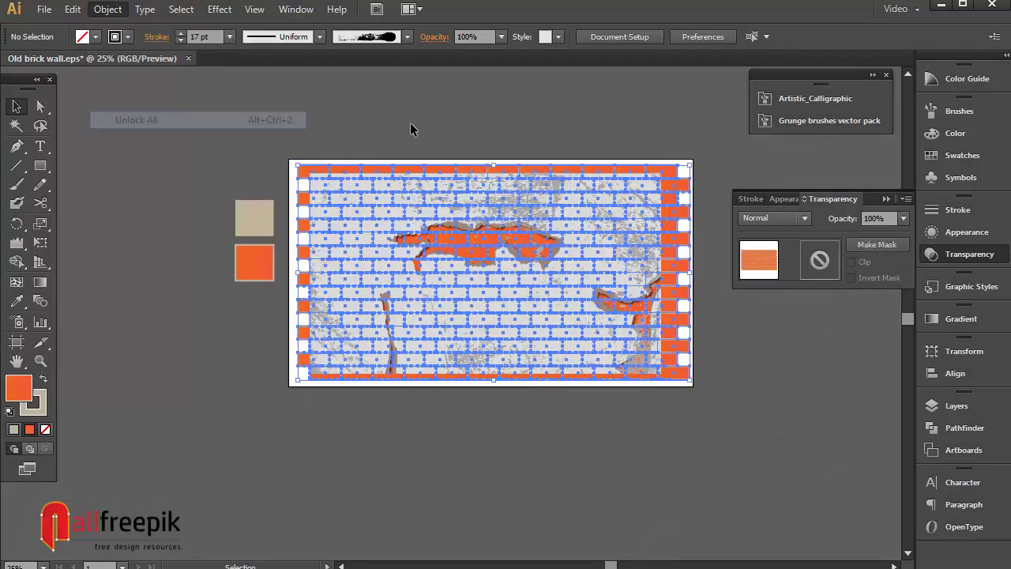
{"action": "left_click", "coordinate": [411, 125]}
Draw a rectangle matching the panel and make it a clipping mask for the brick wall
{"action": "left_click", "coordinate": [40, 165]}
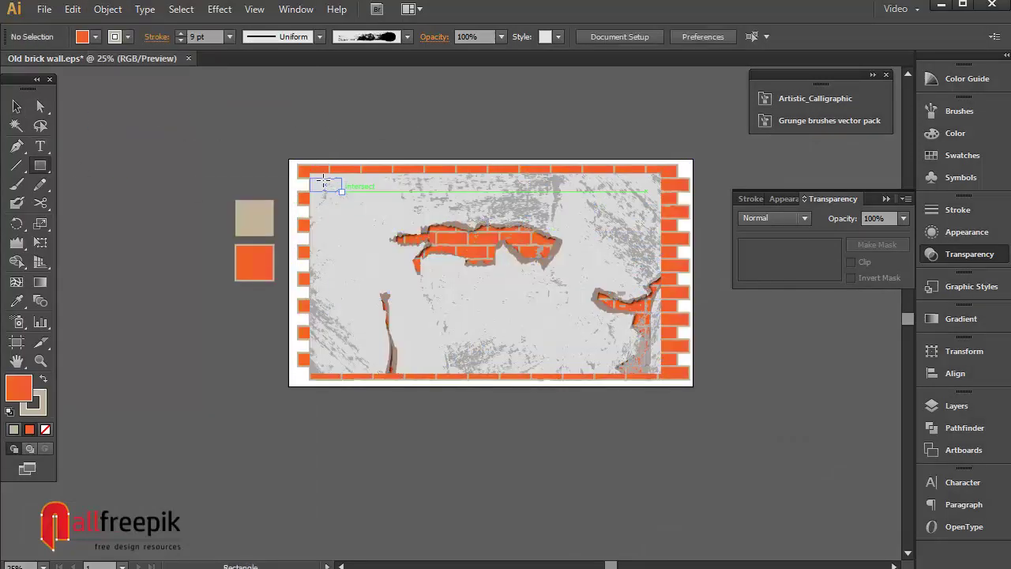
{"action": "left_click_drag", "start_coordinate": [310, 172], "coordinate": [662, 373]}
{"action": "left_click", "coordinate": [17, 106]}
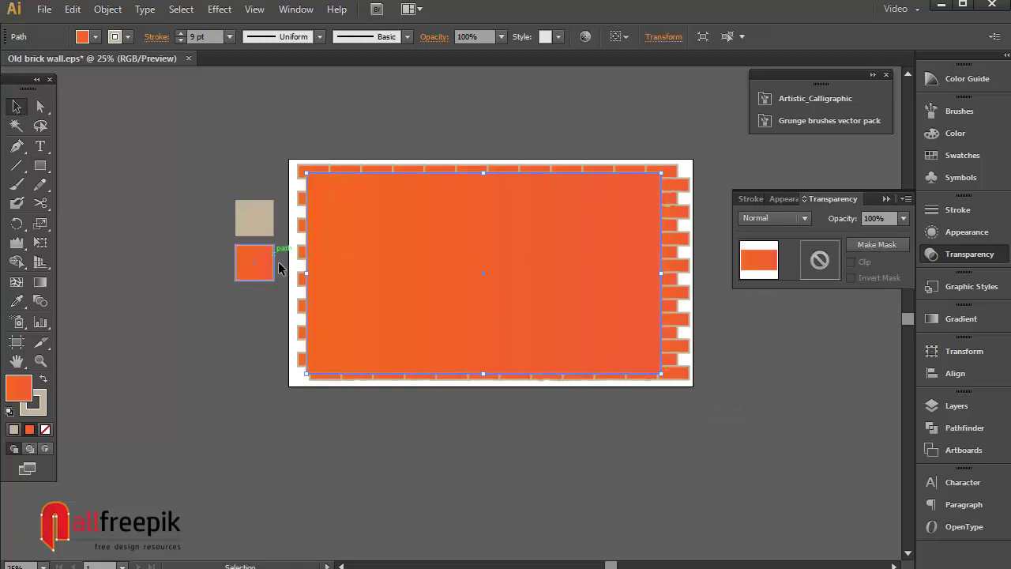
{"action": "left_click_drag", "start_coordinate": [308, 273], "coordinate": [311, 273]}
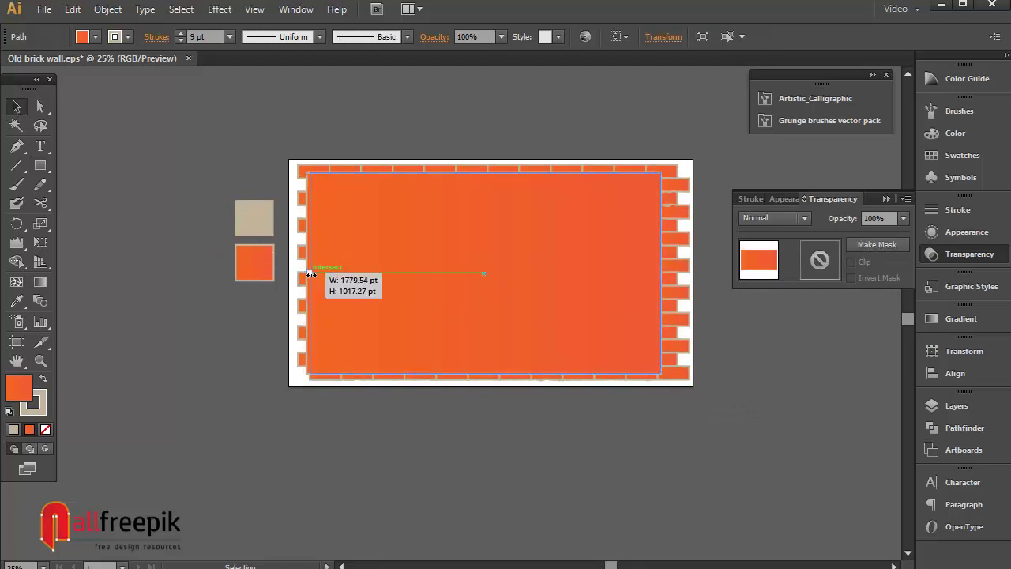
{"action": "left_click_drag", "start_coordinate": [293, 133], "coordinate": [778, 400]}
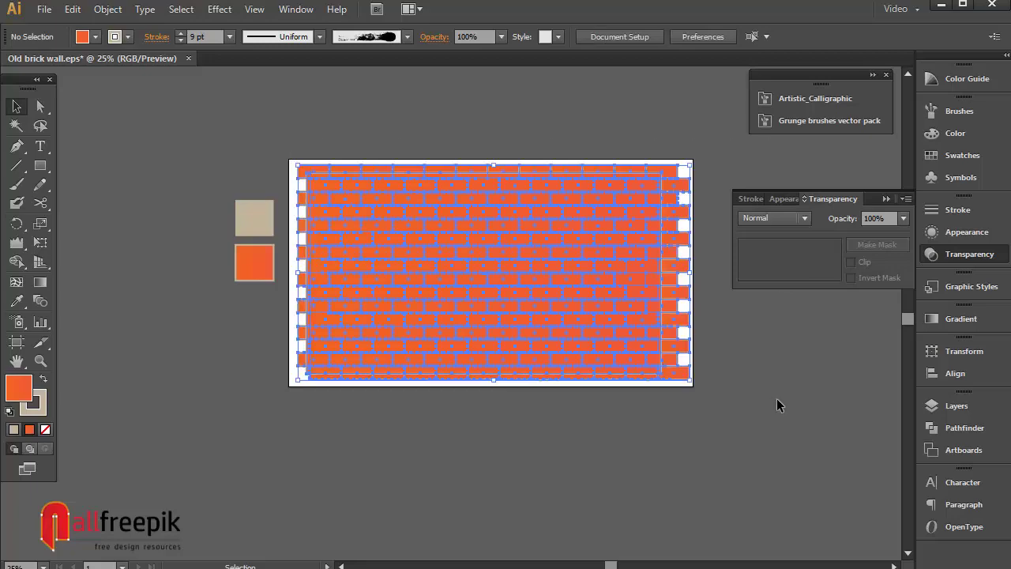
{"action": "right_click", "coordinate": [508, 211]}
{"action": "left_click", "coordinate": [576, 301]}
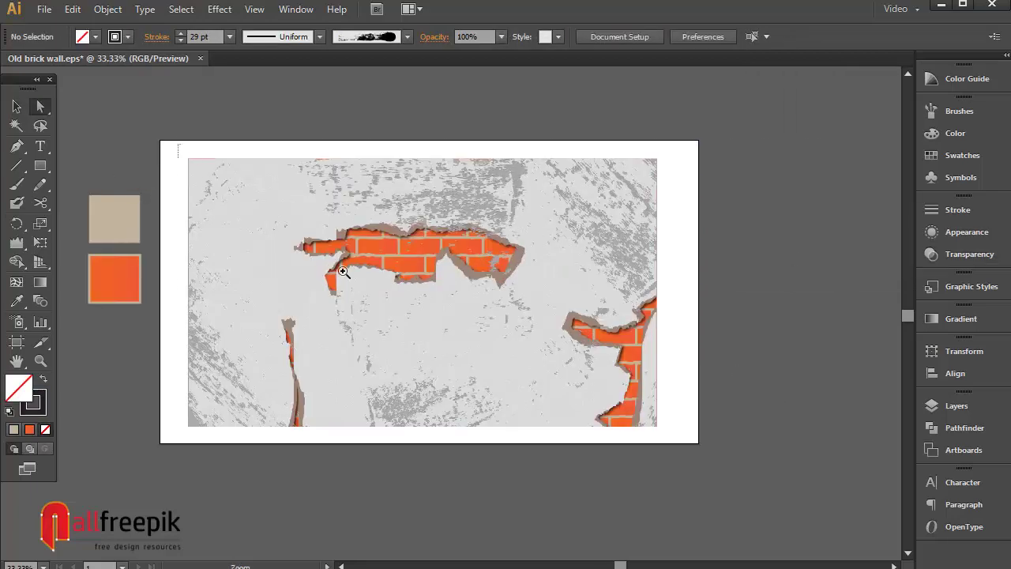
Zoom in on the finished cracked plaster wall and centre it in the view
{"action": "left_click_drag", "start_coordinate": [177, 142], "coordinate": [707, 456]}
{"action": "left_click_drag", "start_coordinate": [612, 388], "coordinate": [625, 388]}
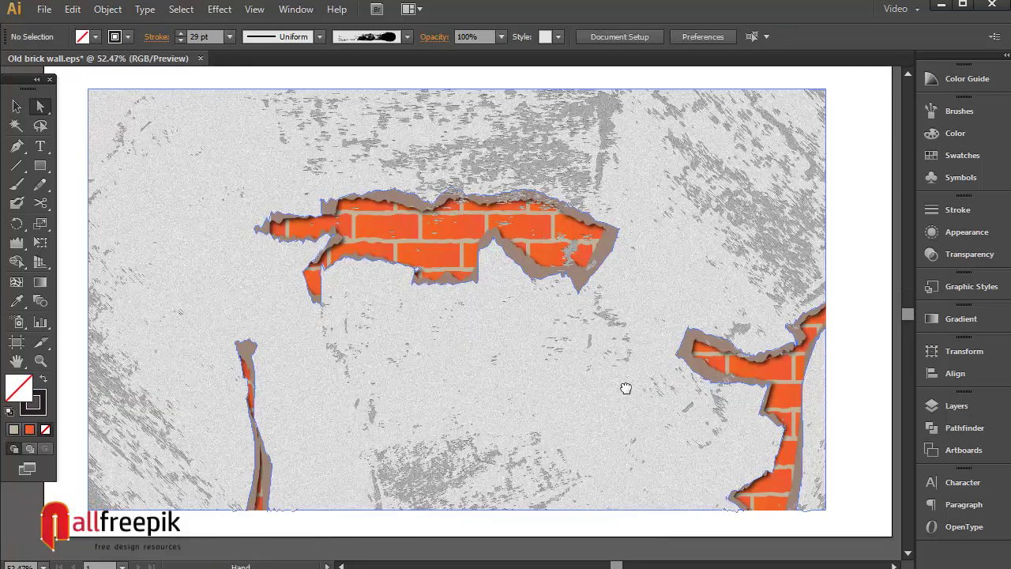